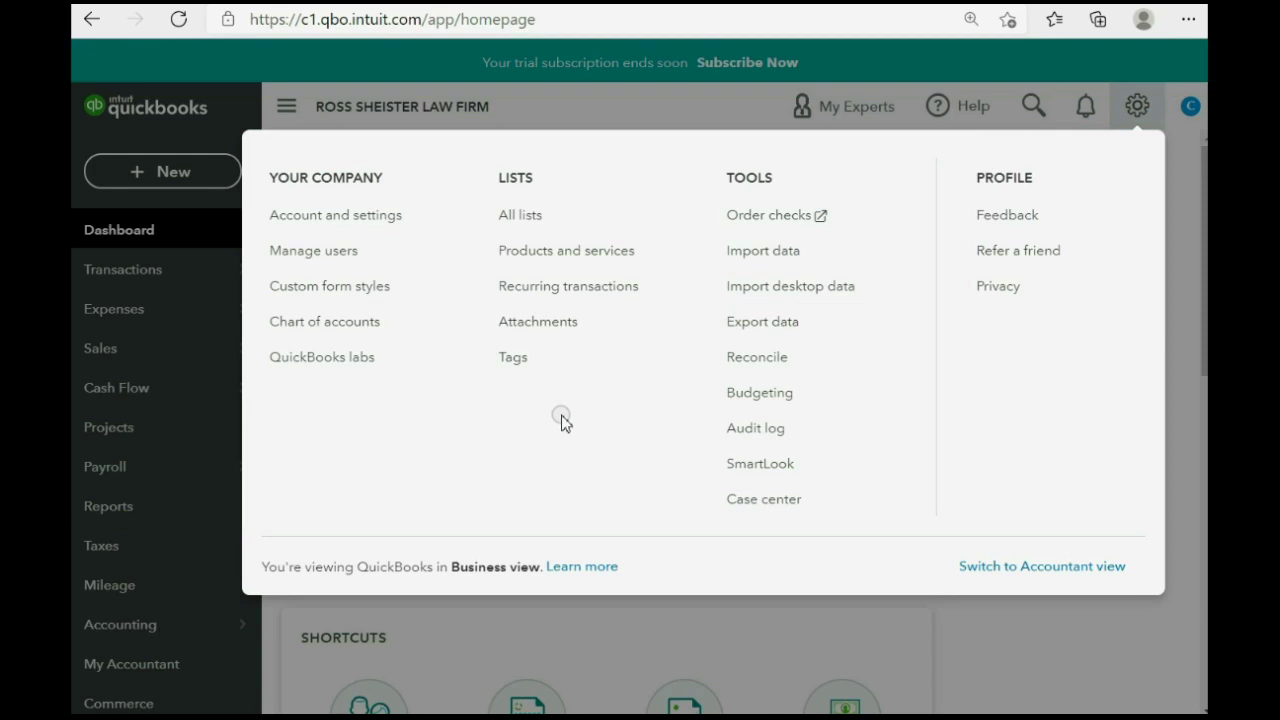
Open the Advanced section of the company's account settings and locate the Currency preferences
{"action": "left_click", "coordinate": [350, 215]}
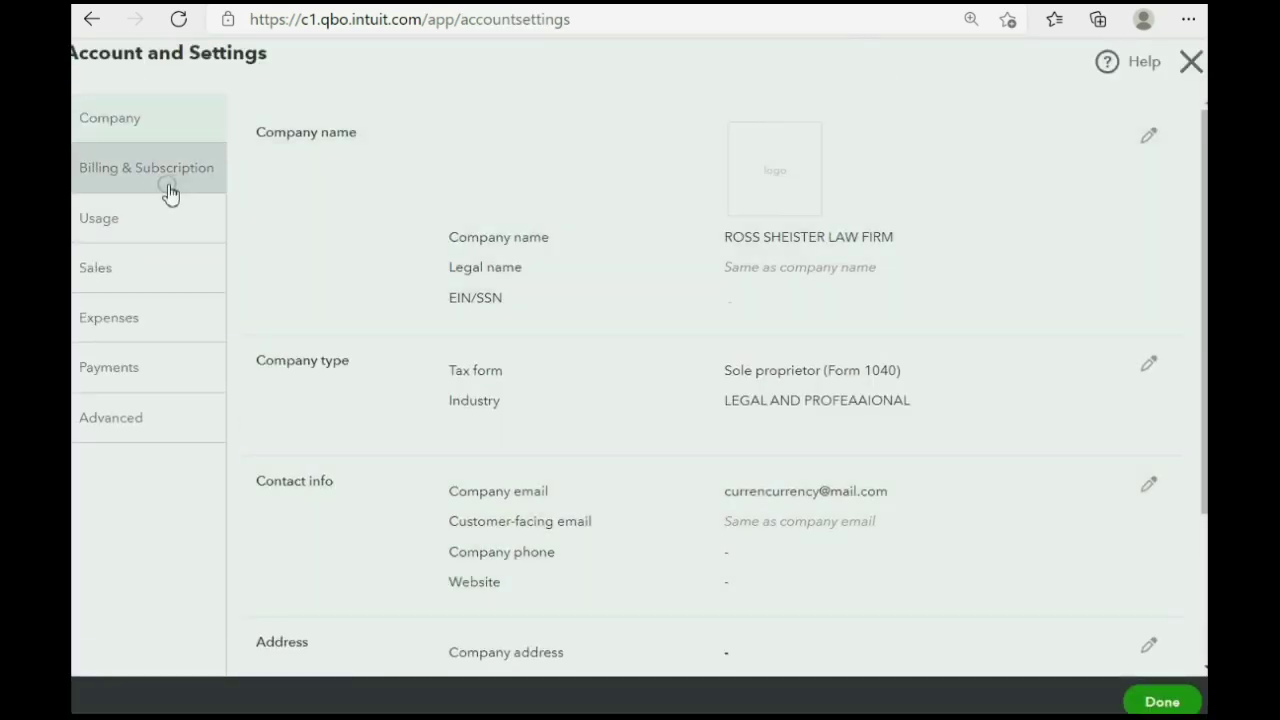
{"action": "left_click", "coordinate": [116, 420]}
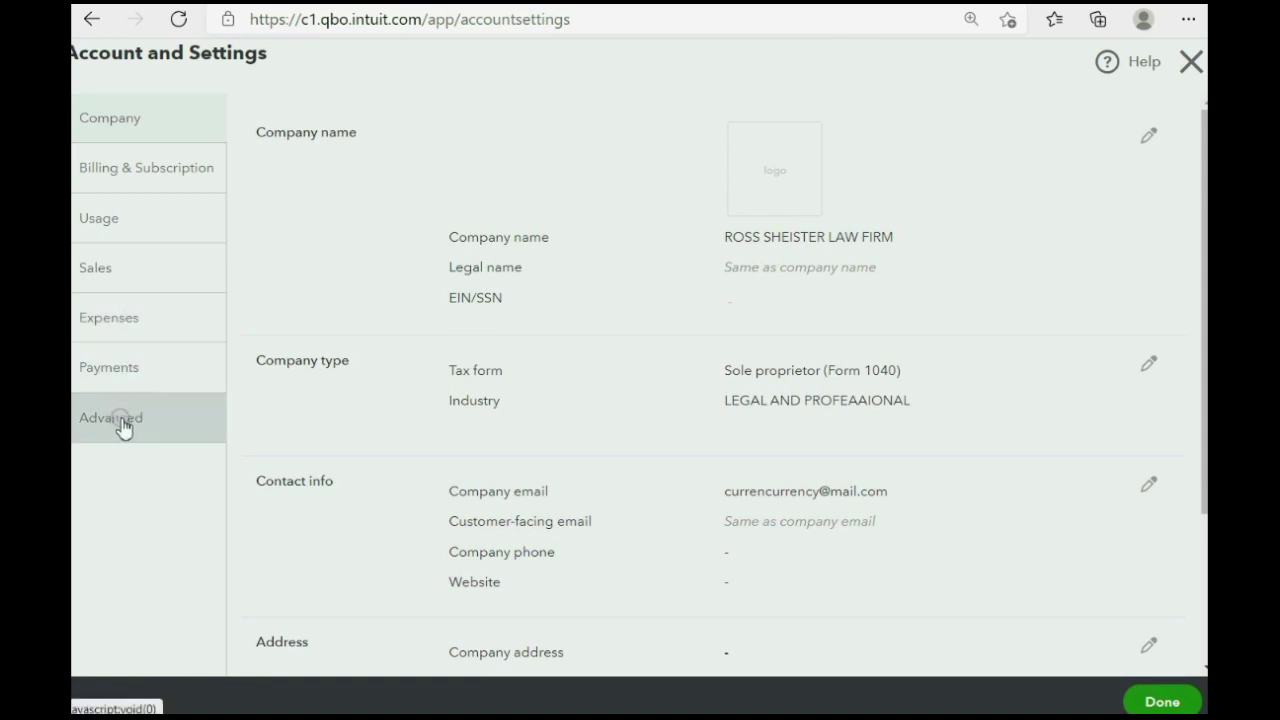
{"action": "scroll", "coordinate": [563, 265], "scroll_direction": "down", "scroll_amount": 4}
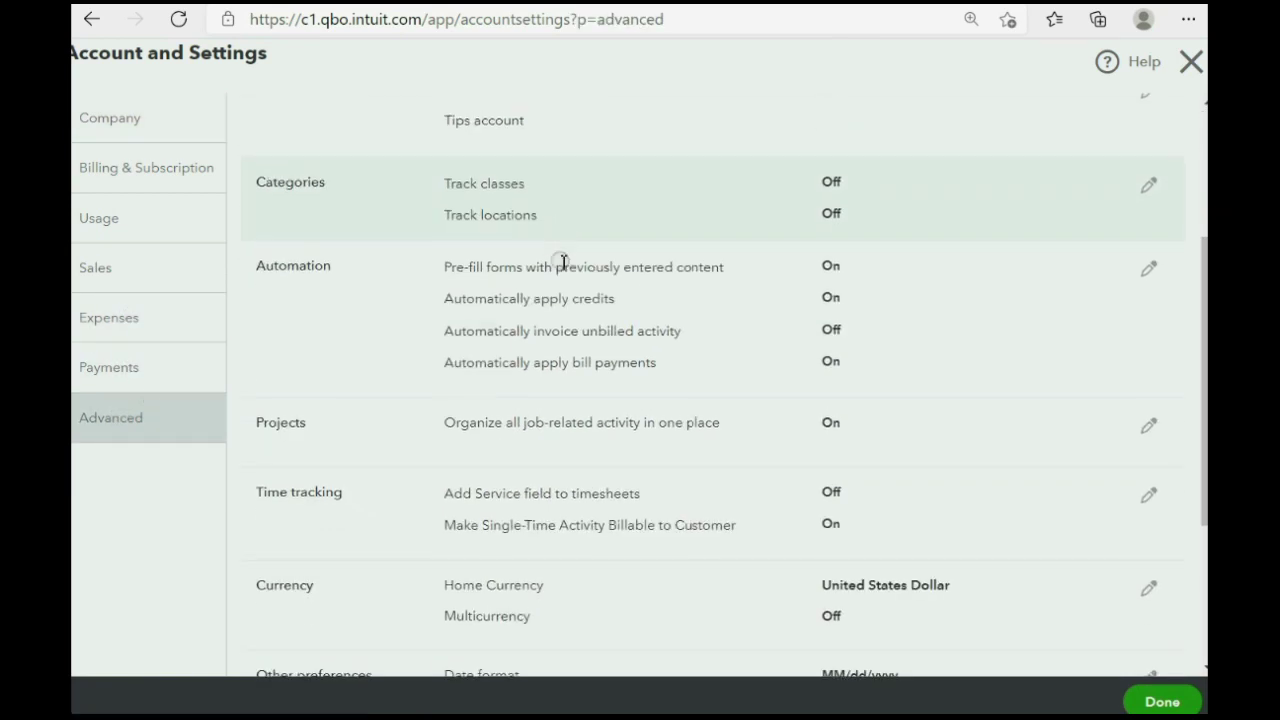
{"action": "scroll", "coordinate": [563, 270], "scroll_direction": "down", "scroll_amount": 1}
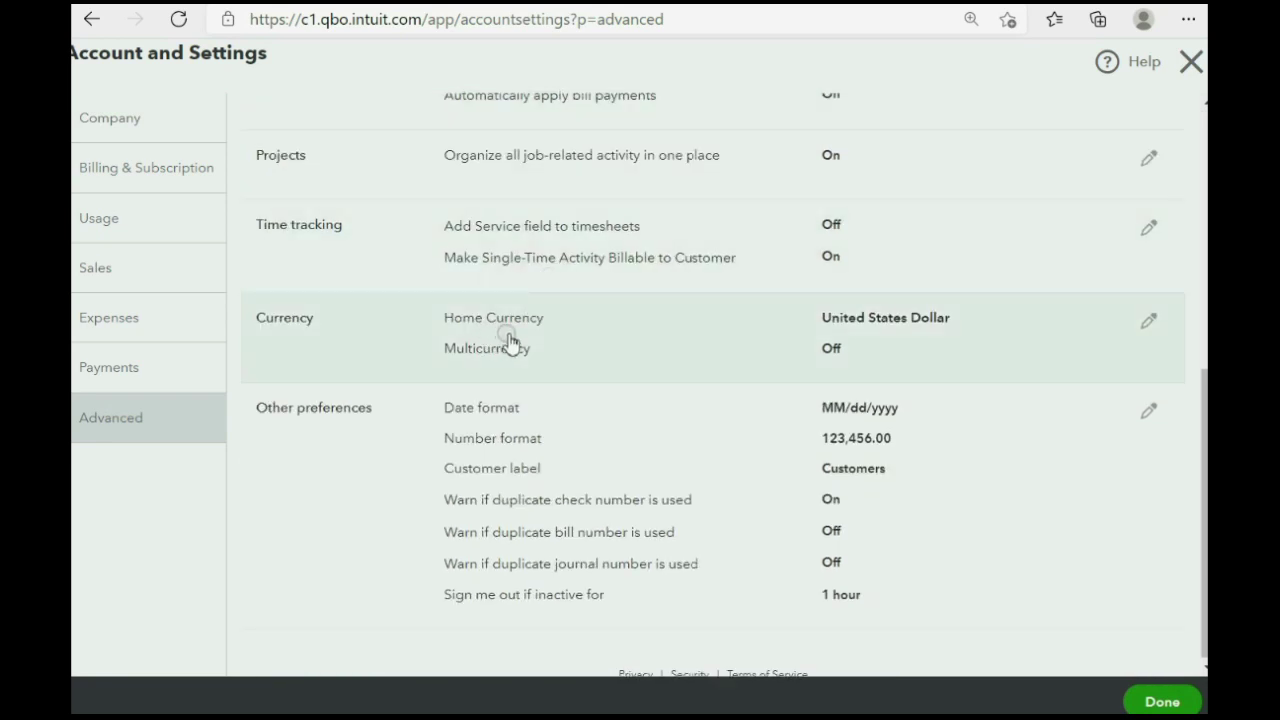
Turn on Multicurrency in the Currency preferences, acknowledge that it can't be undone, save it and leave the account settings
{"action": "left_click", "coordinate": [526, 336]}
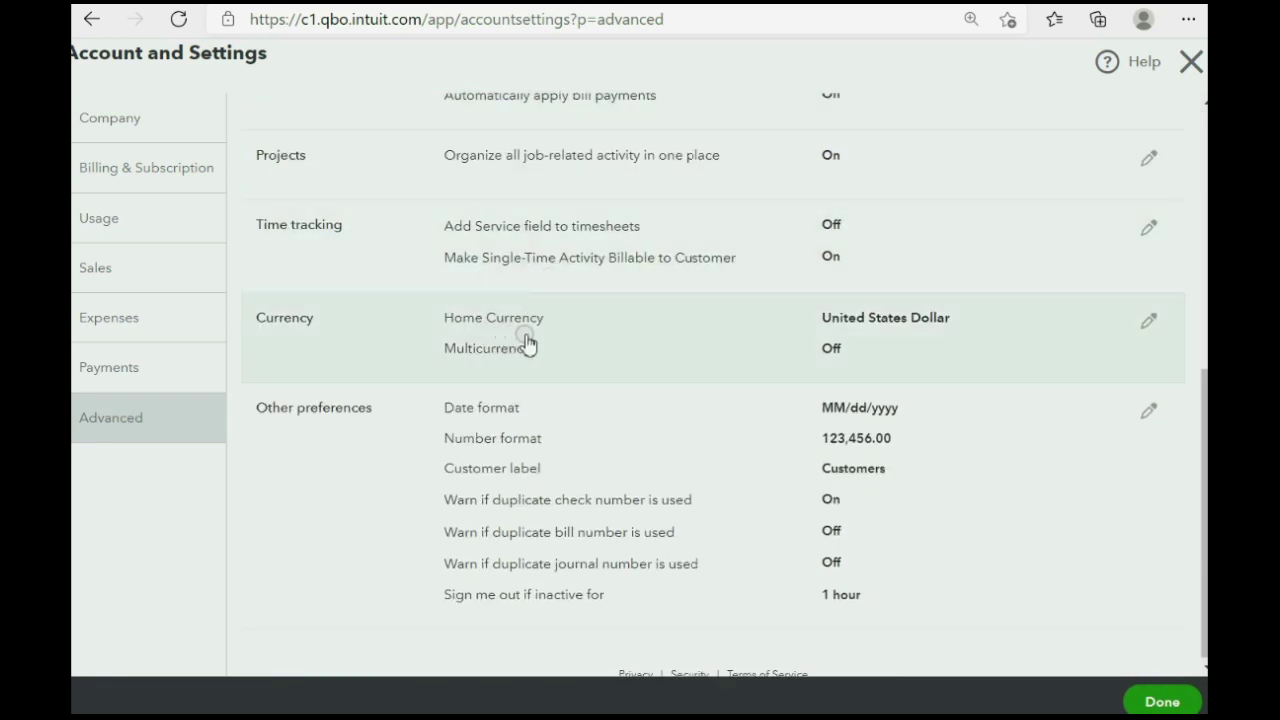
{"action": "left_click", "coordinate": [1148, 321]}
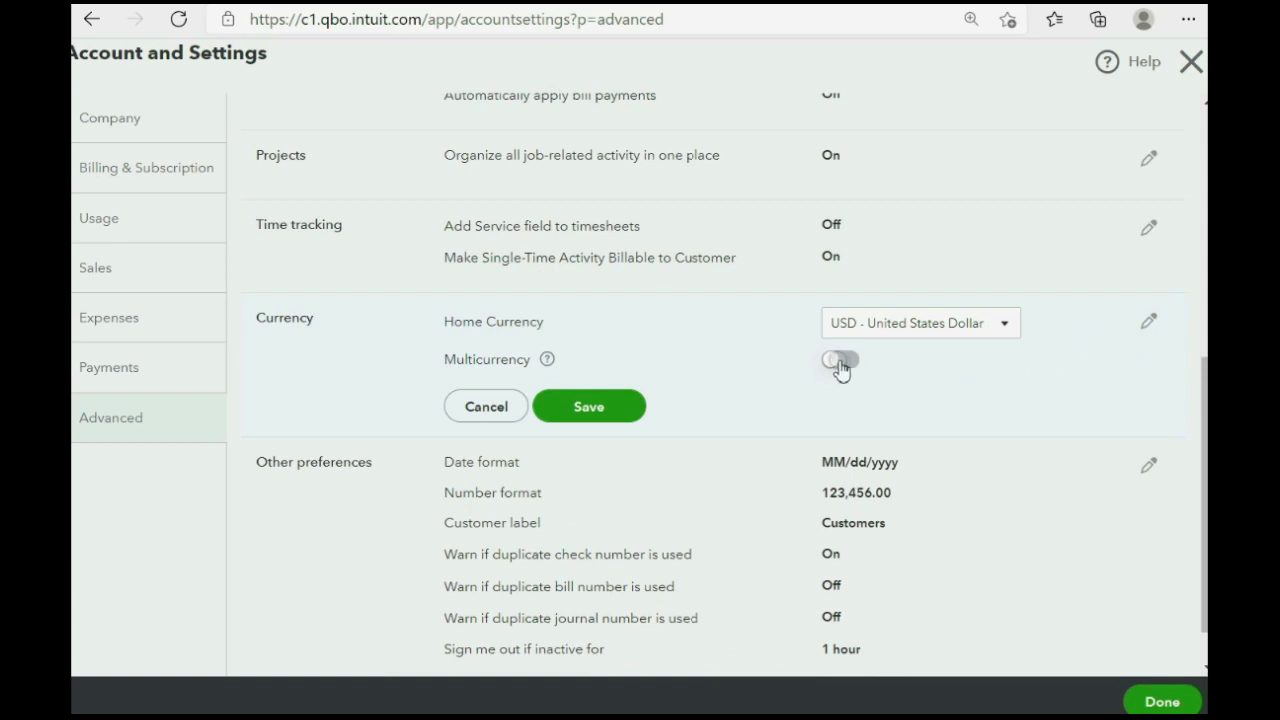
{"action": "left_click", "coordinate": [838, 366]}
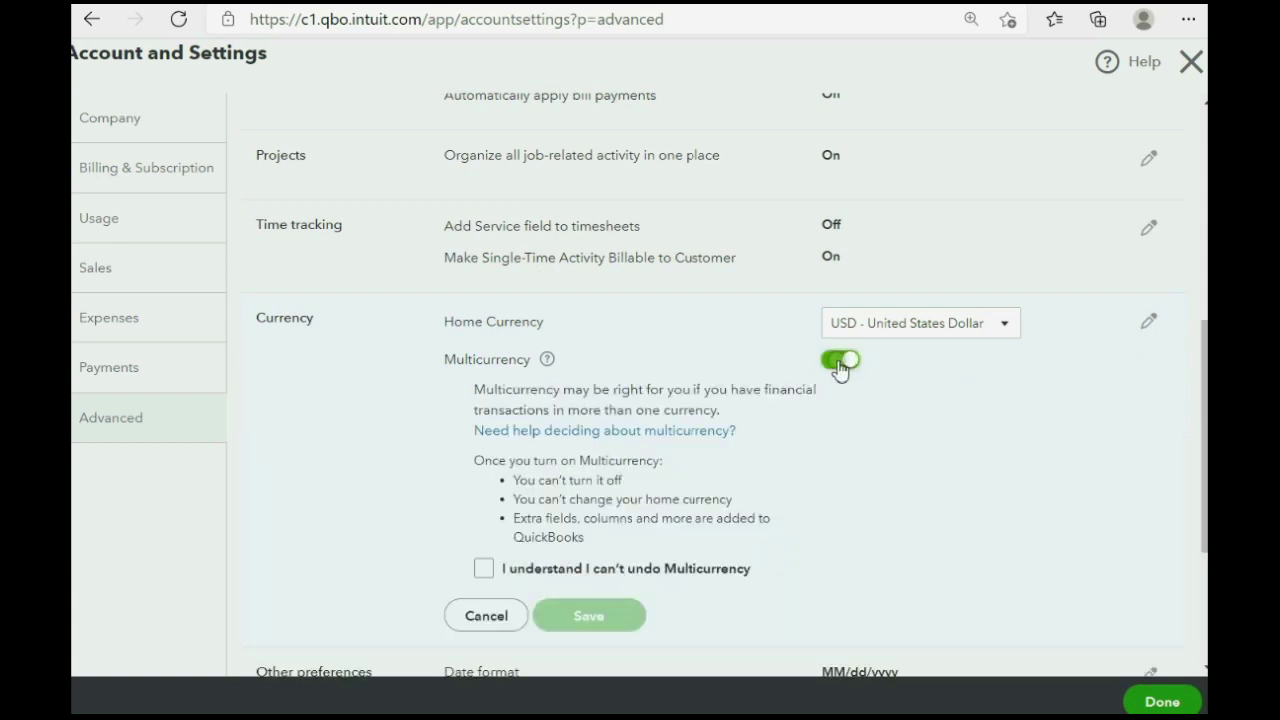
{"action": "scroll", "coordinate": [812, 400], "scroll_direction": "down", "scroll_amount": 1}
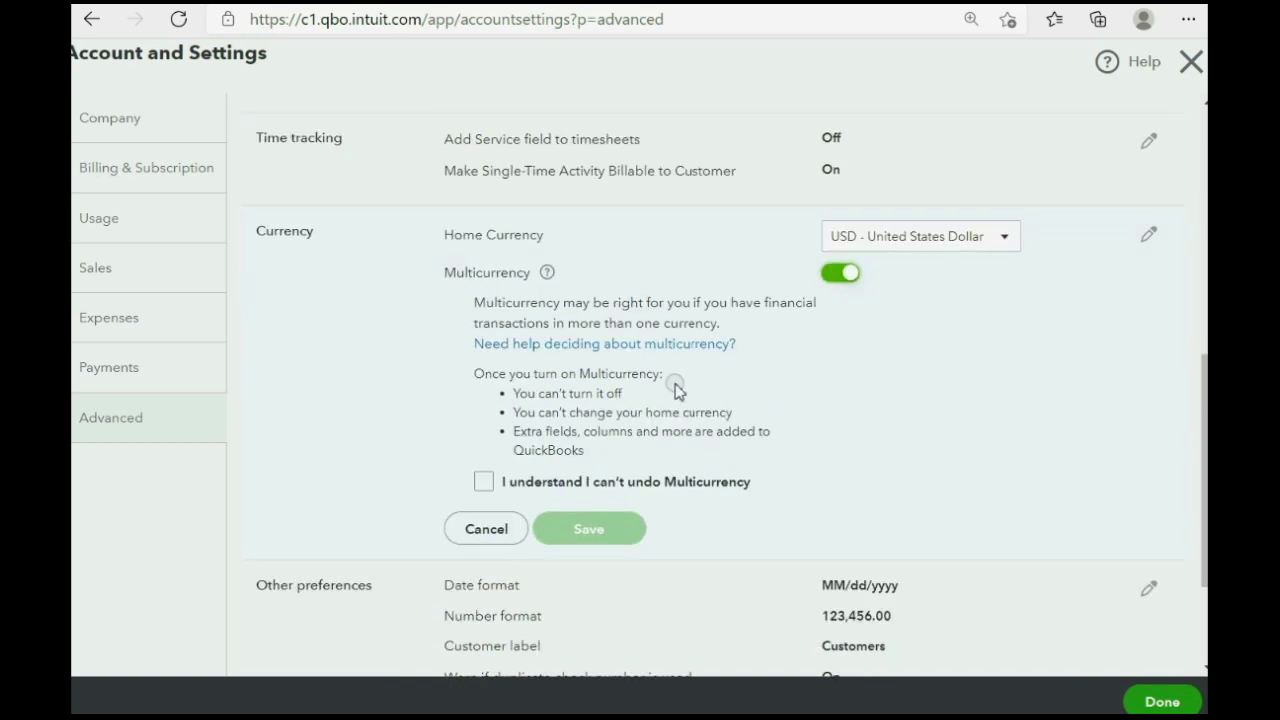
{"action": "left_click", "coordinate": [483, 483]}
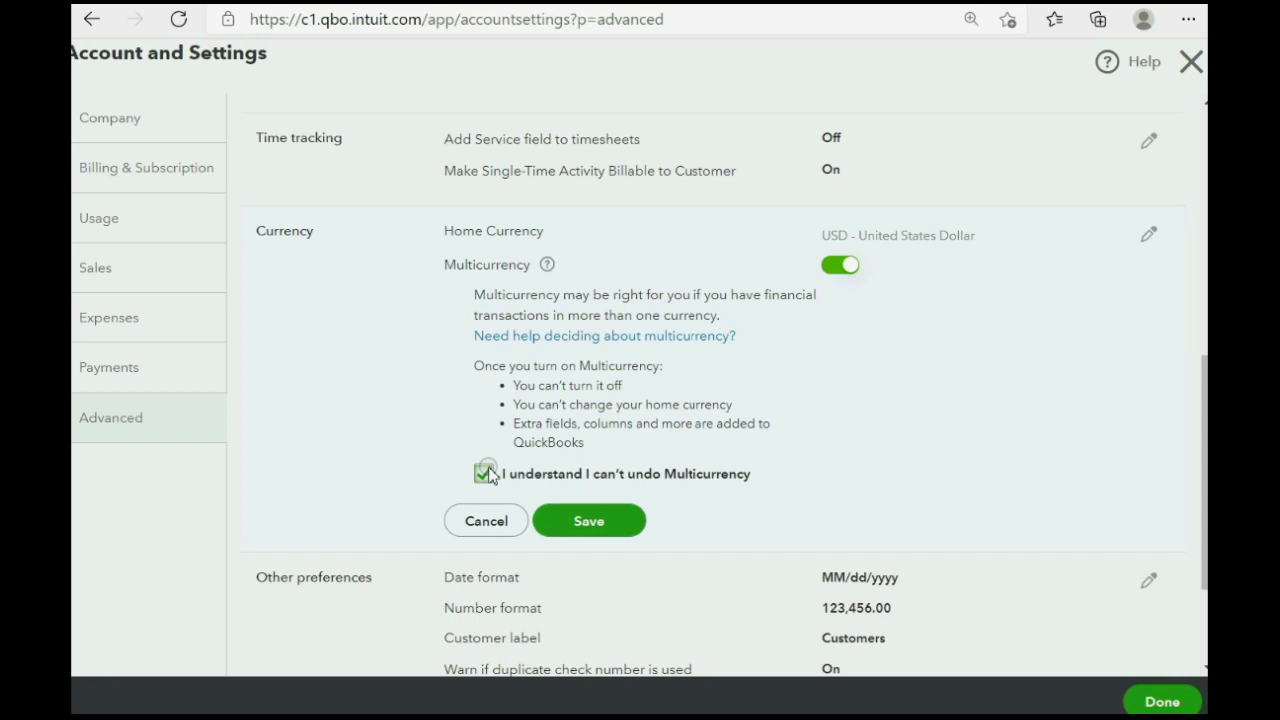
{"action": "left_click", "coordinate": [618, 533]}
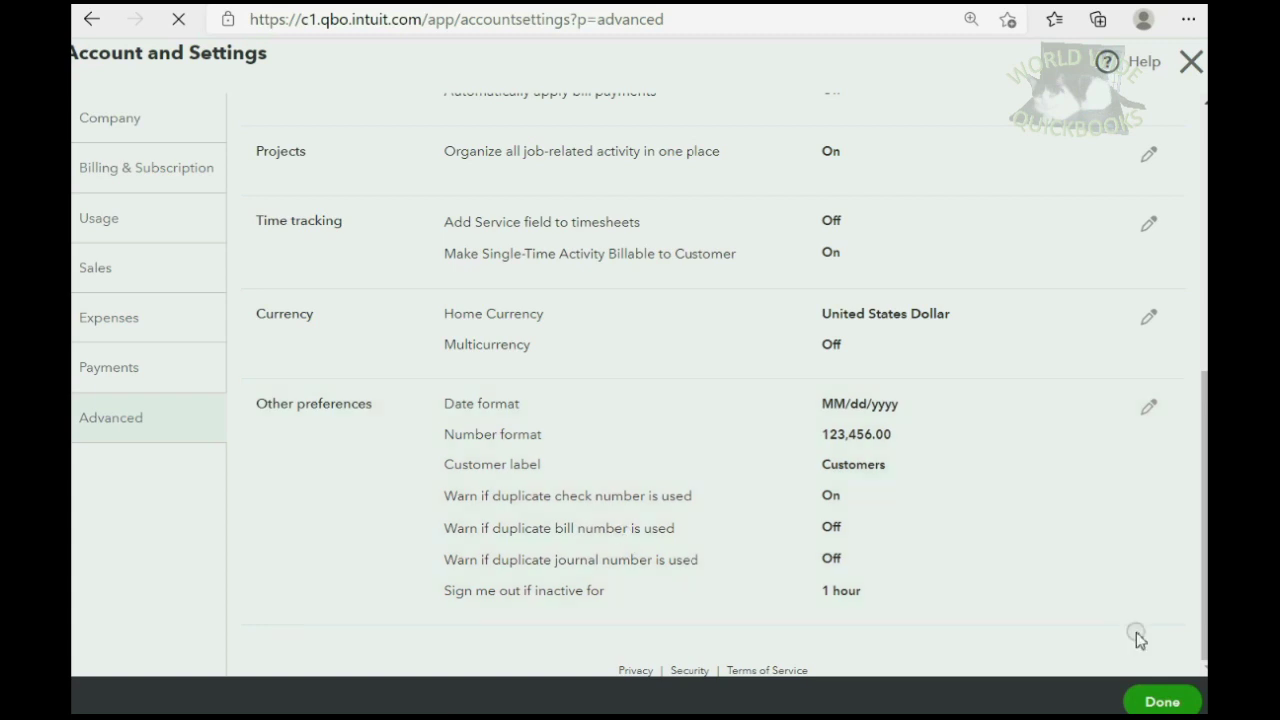
{"action": "left_click", "coordinate": [1158, 702]}
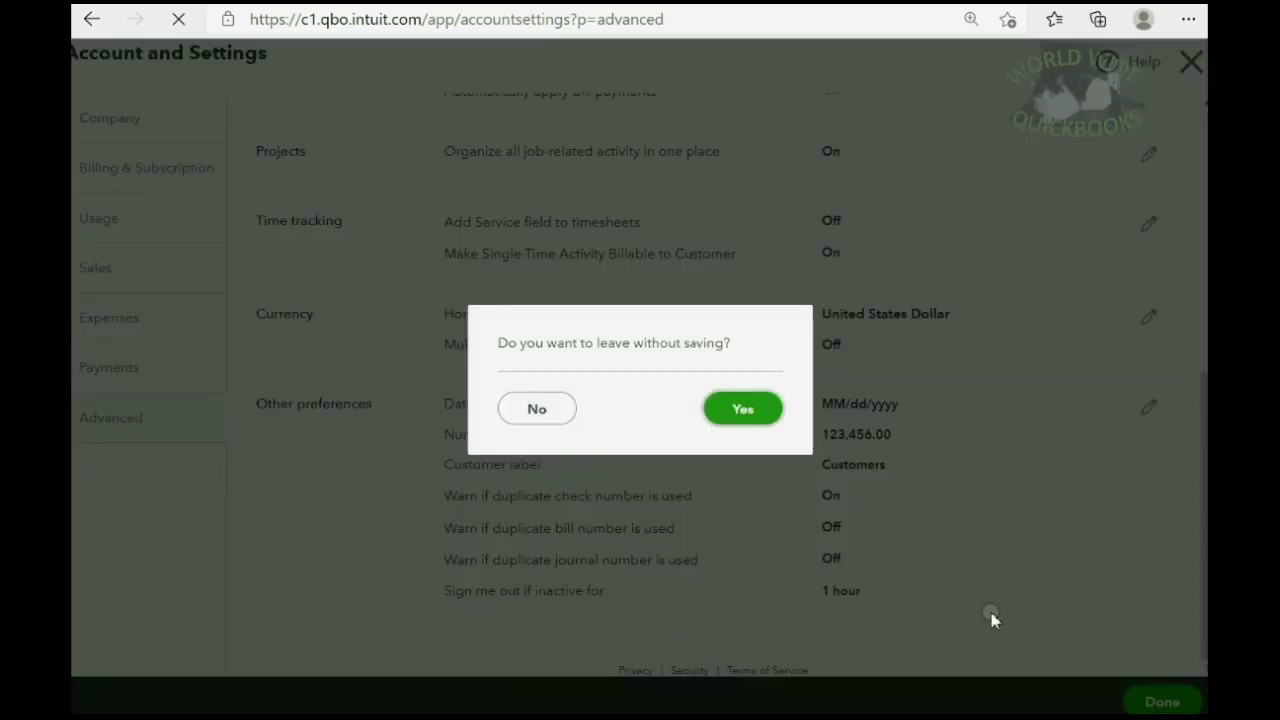
{"action": "left_click", "coordinate": [764, 410]}
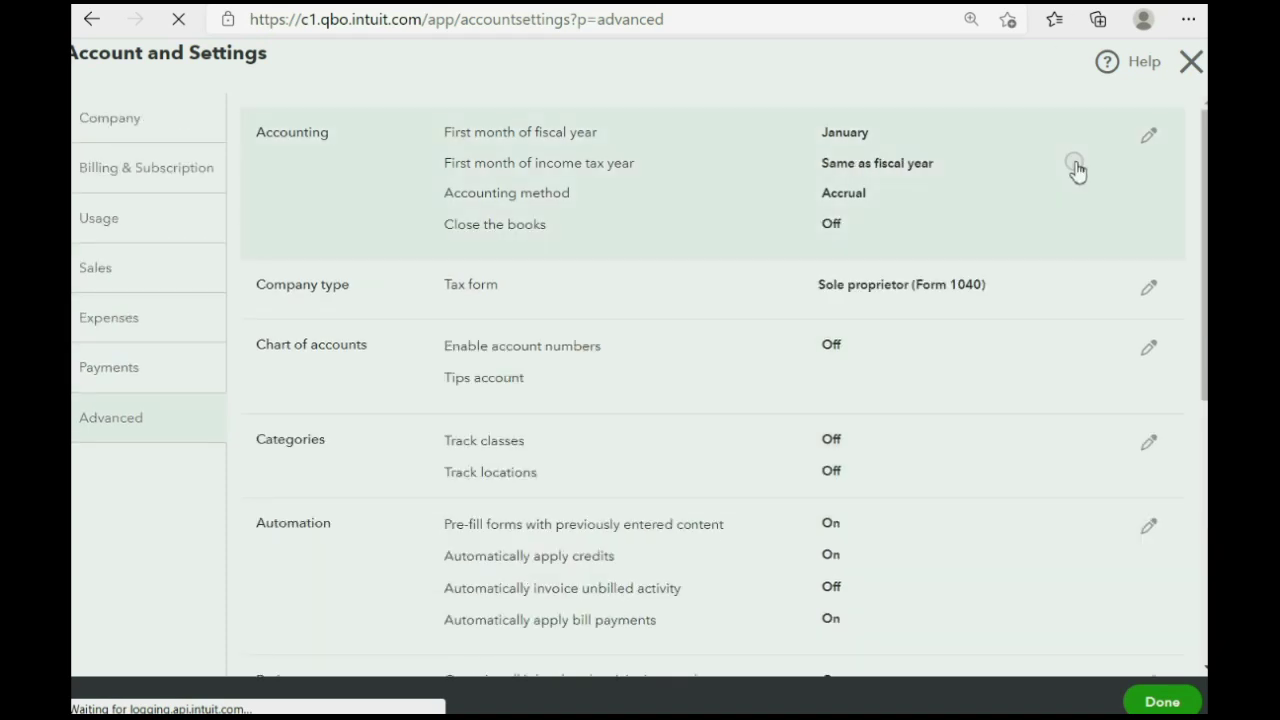
{"action": "left_click", "coordinate": [1189, 60]}
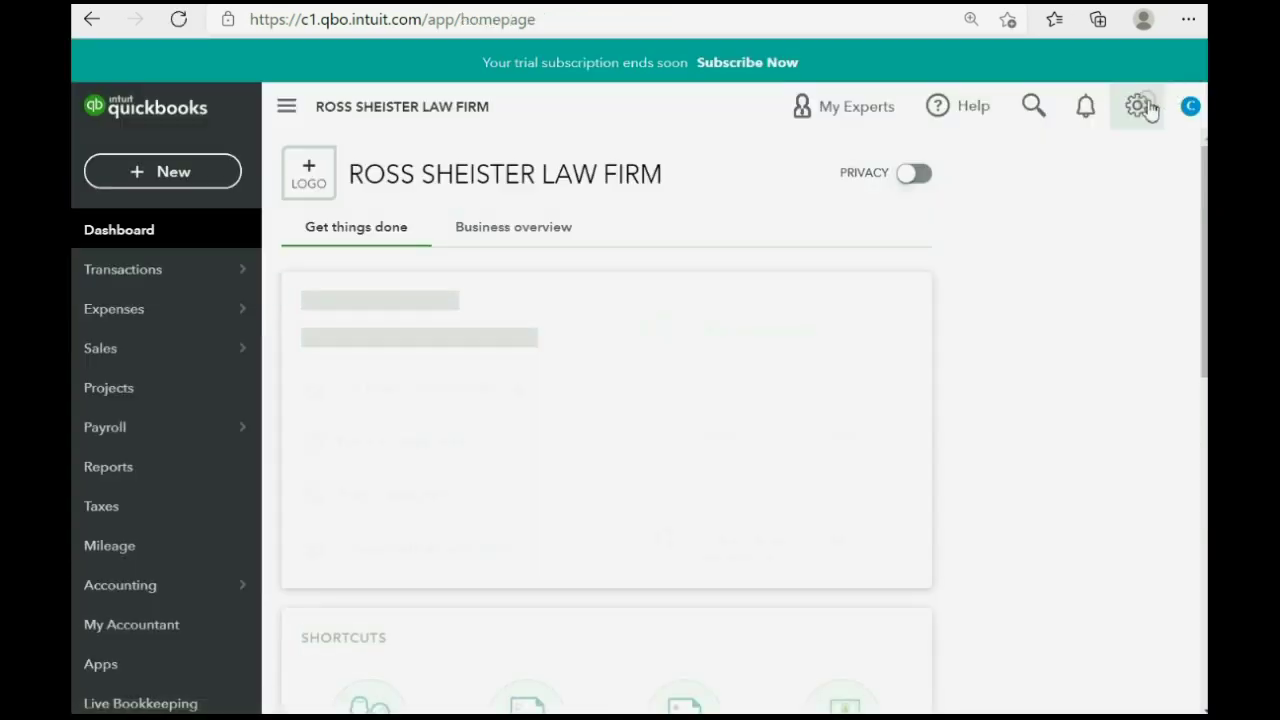
Open the Currencies list and examine the home currency and the listed exchange rates
{"action": "left_click", "coordinate": [1141, 107]}
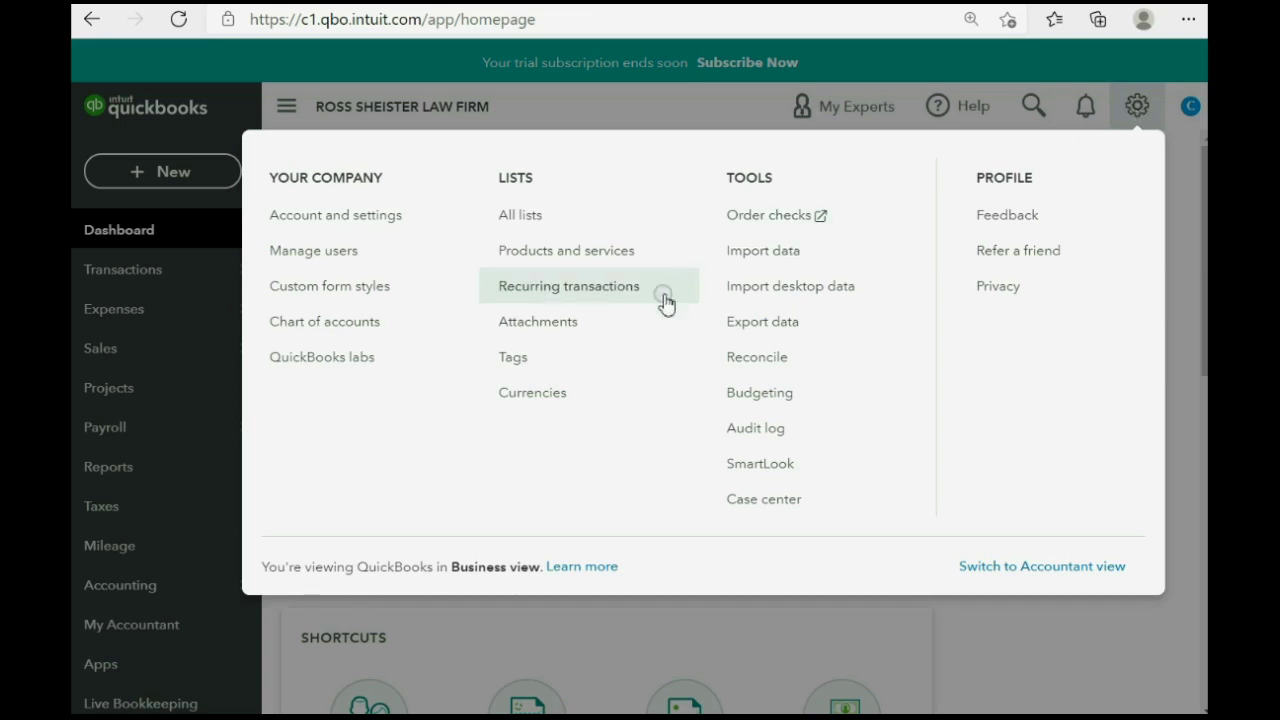
{"action": "left_click", "coordinate": [533, 397]}
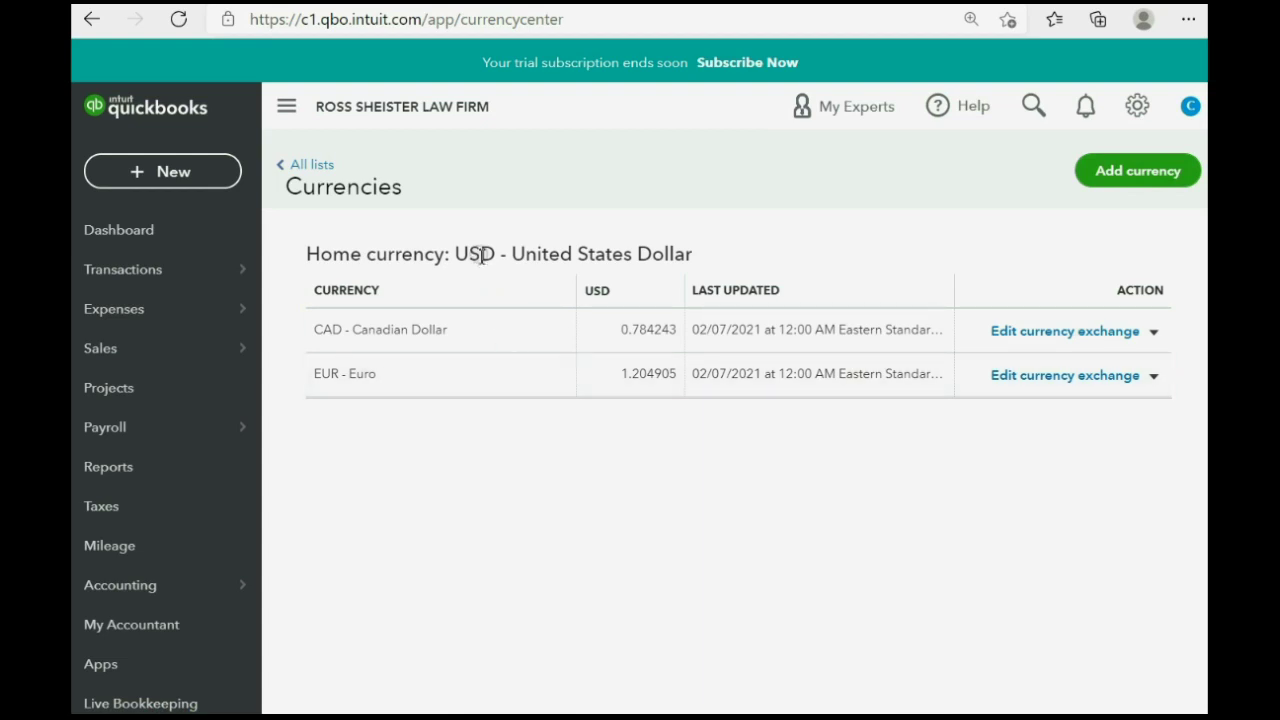
{"action": "left_click_drag", "start_coordinate": [456, 252], "coordinate": [500, 258]}
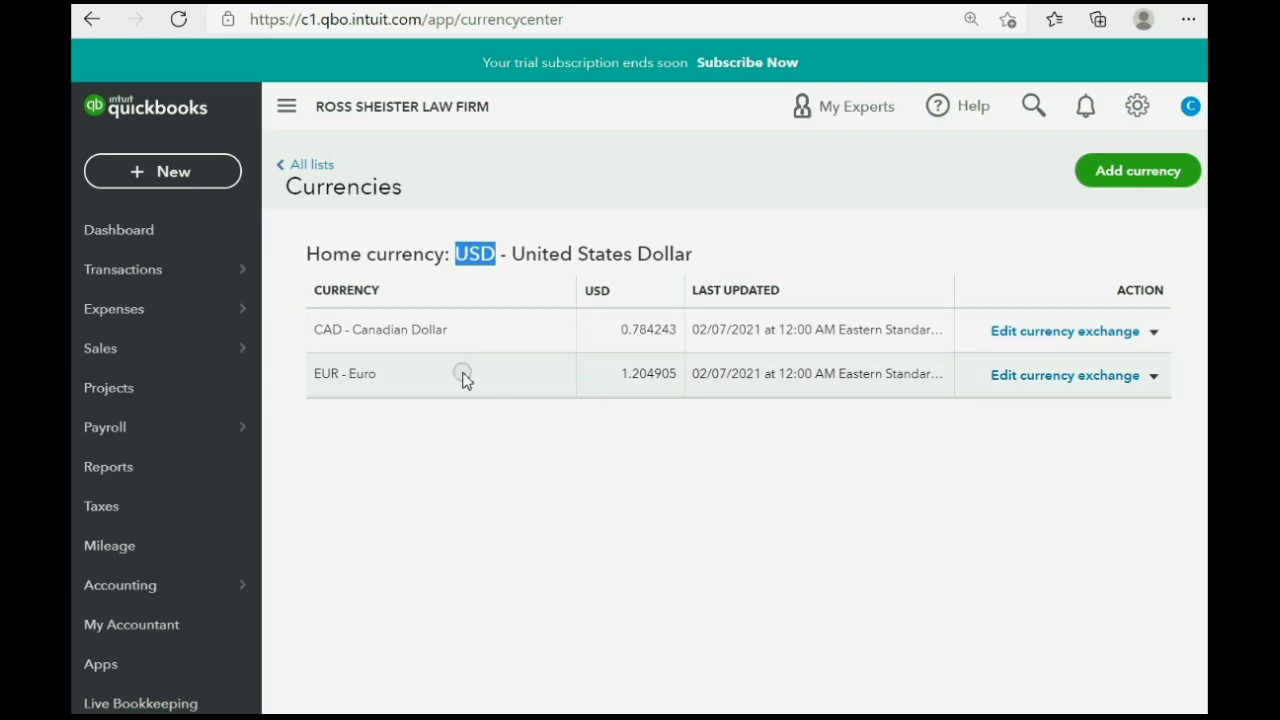
{"action": "left_click", "coordinate": [517, 200]}
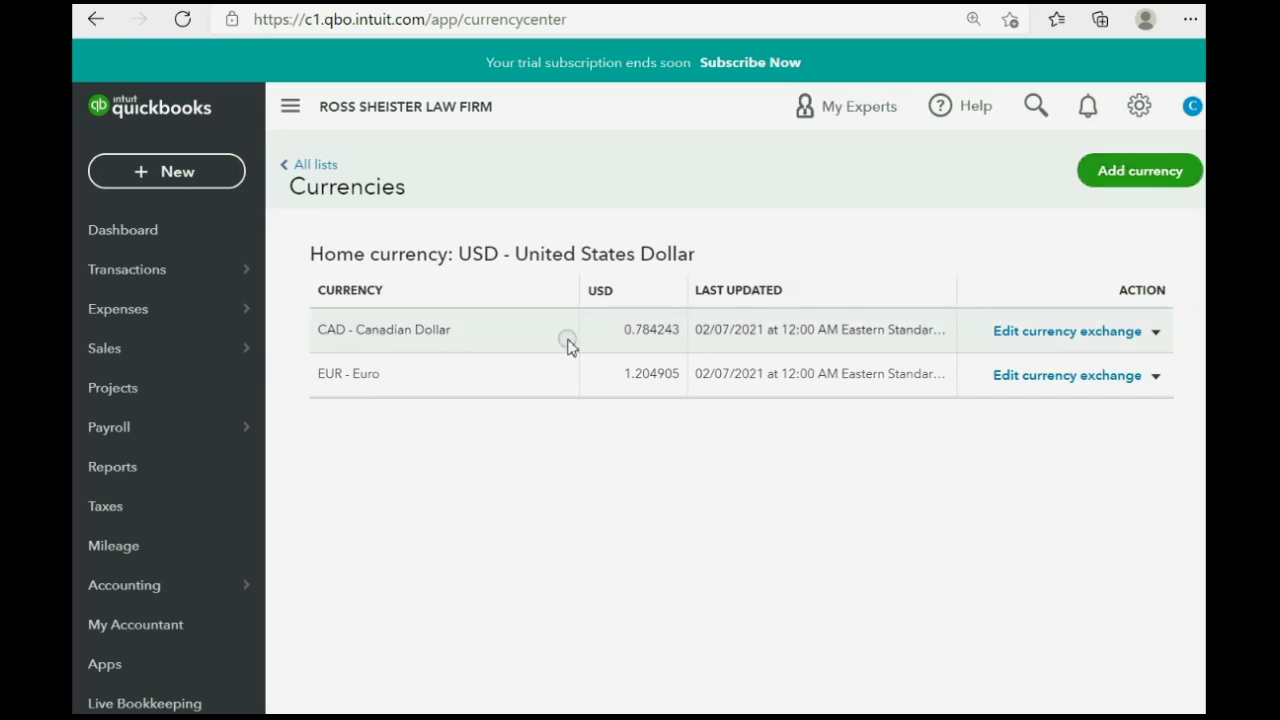
Open the standard reports and look through Business overview for the exchange gains and losses reports
{"action": "left_click", "coordinate": [113, 479]}
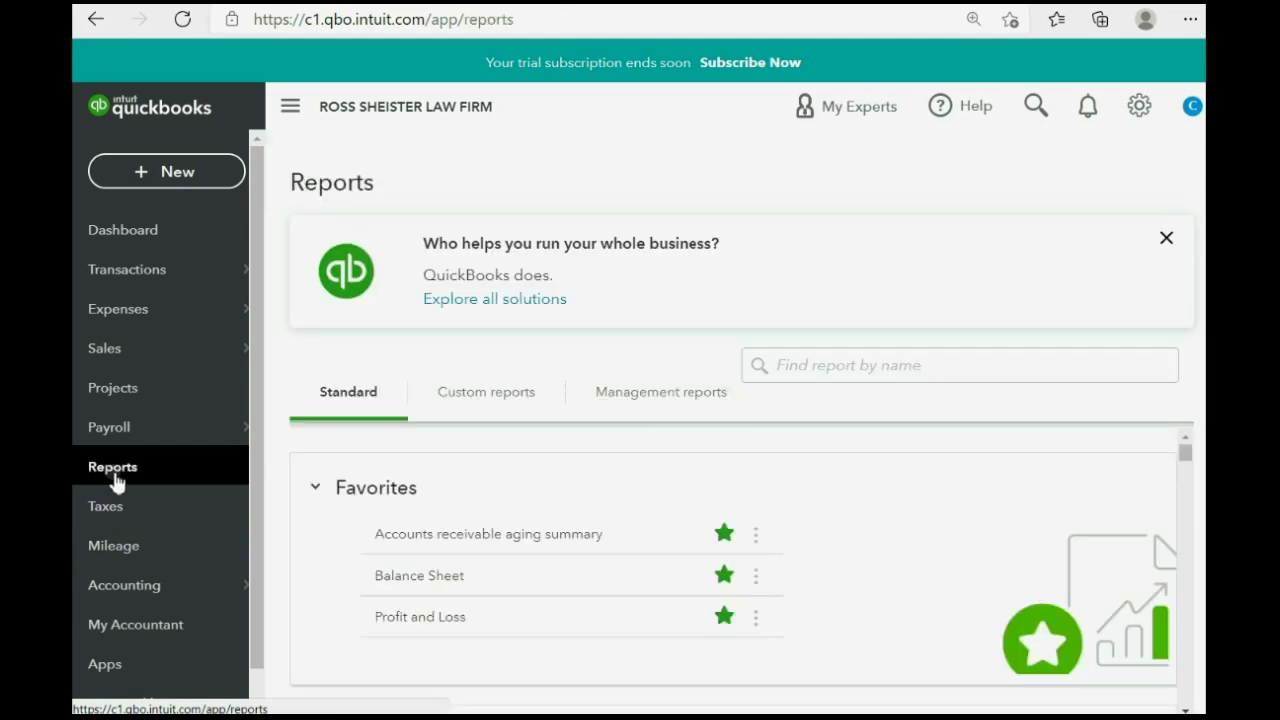
{"action": "left_click", "coordinate": [348, 399]}
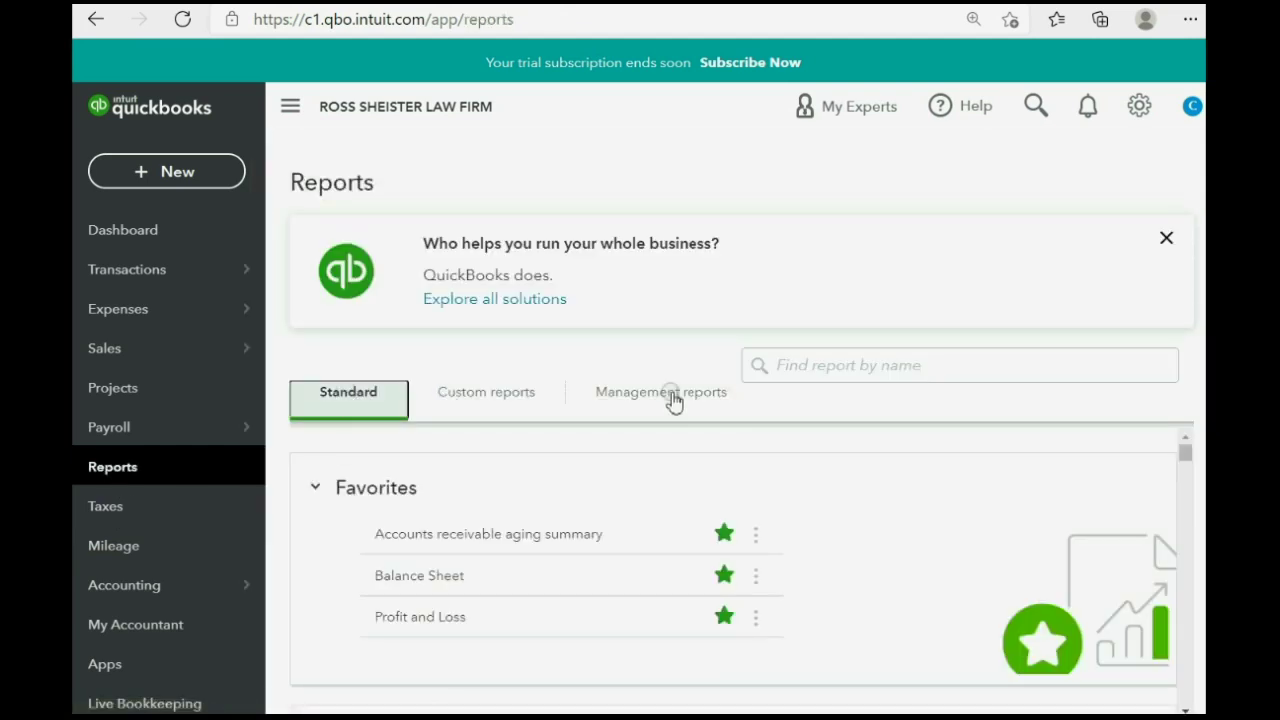
{"action": "scroll", "coordinate": [606, 455], "scroll_direction": "down", "scroll_amount": 3}
{"action": "scroll", "coordinate": [603, 466], "scroll_direction": "down", "scroll_amount": 5}
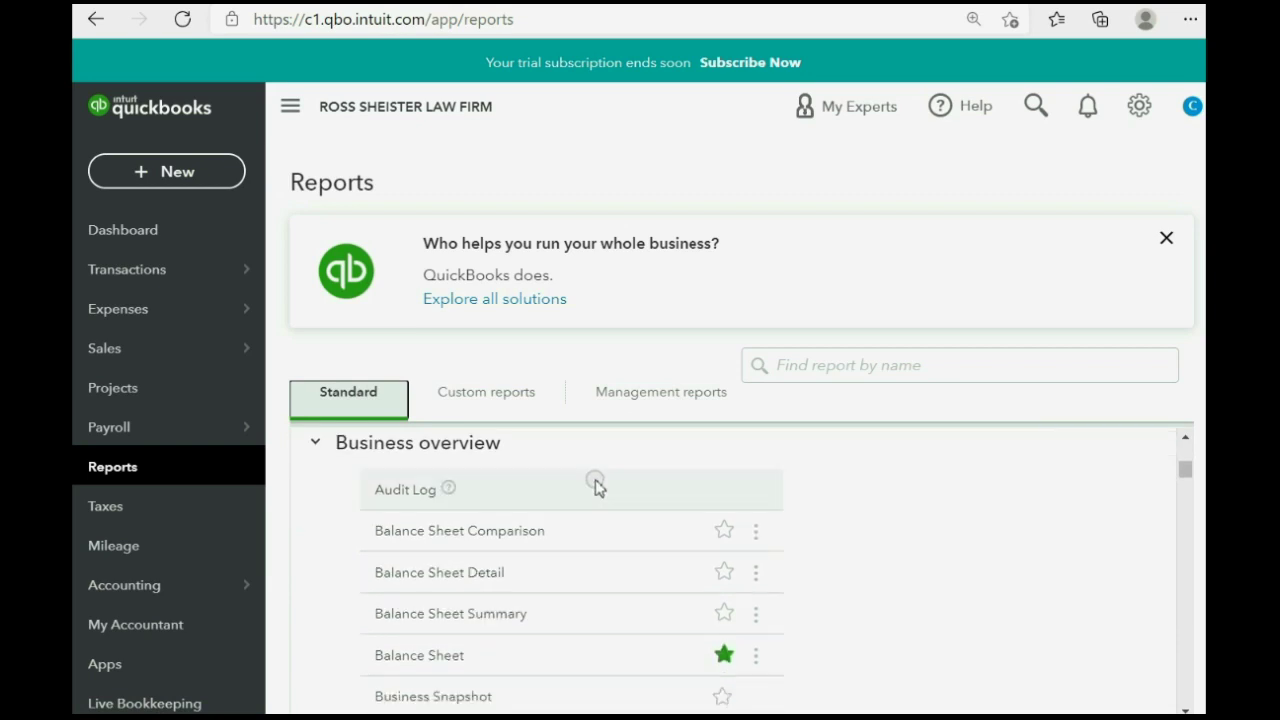
{"action": "scroll", "coordinate": [592, 492], "scroll_direction": "down", "scroll_amount": 6}
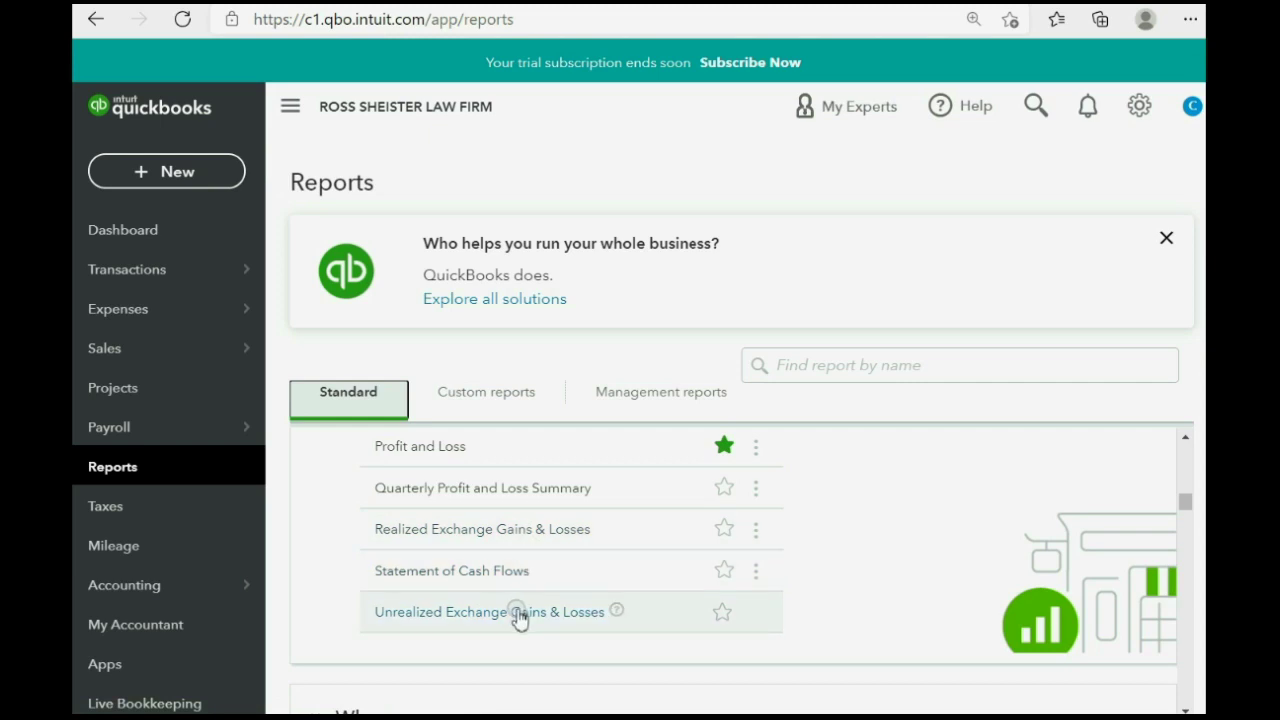
Start a new invoice and look over its fields and line item columns
{"action": "left_click", "coordinate": [183, 187]}
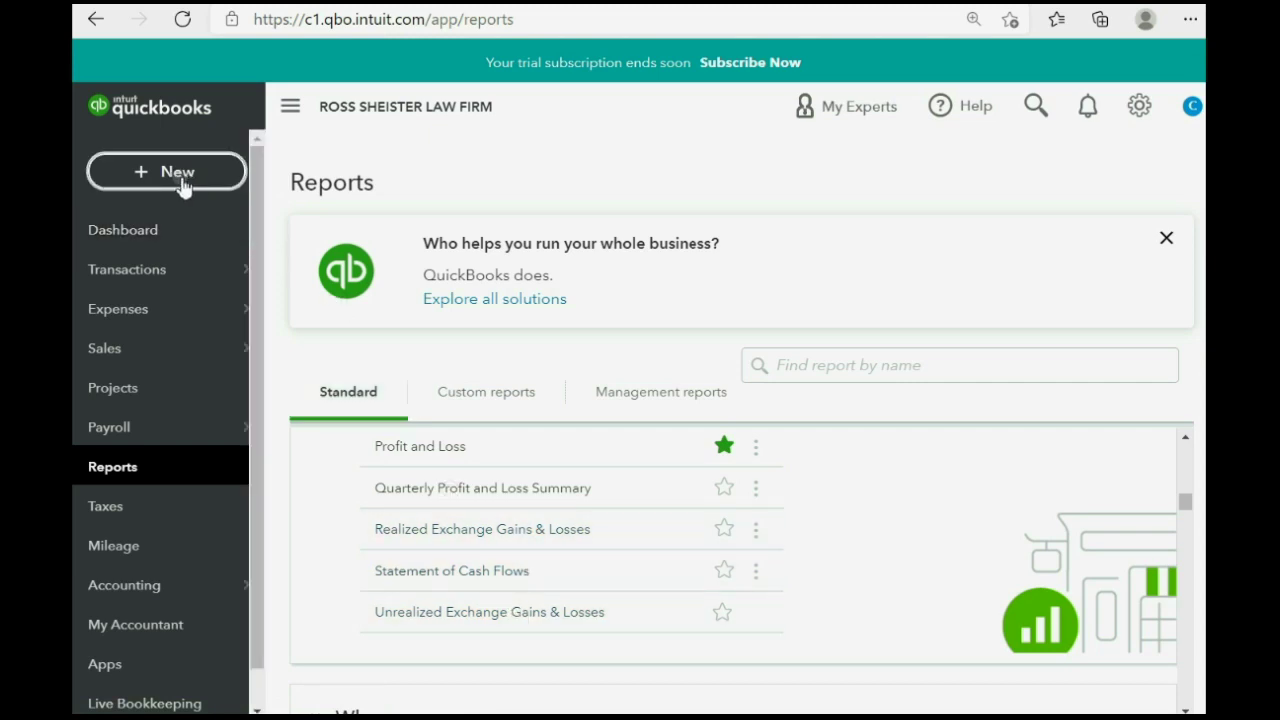
{"action": "left_click", "coordinate": [140, 296]}
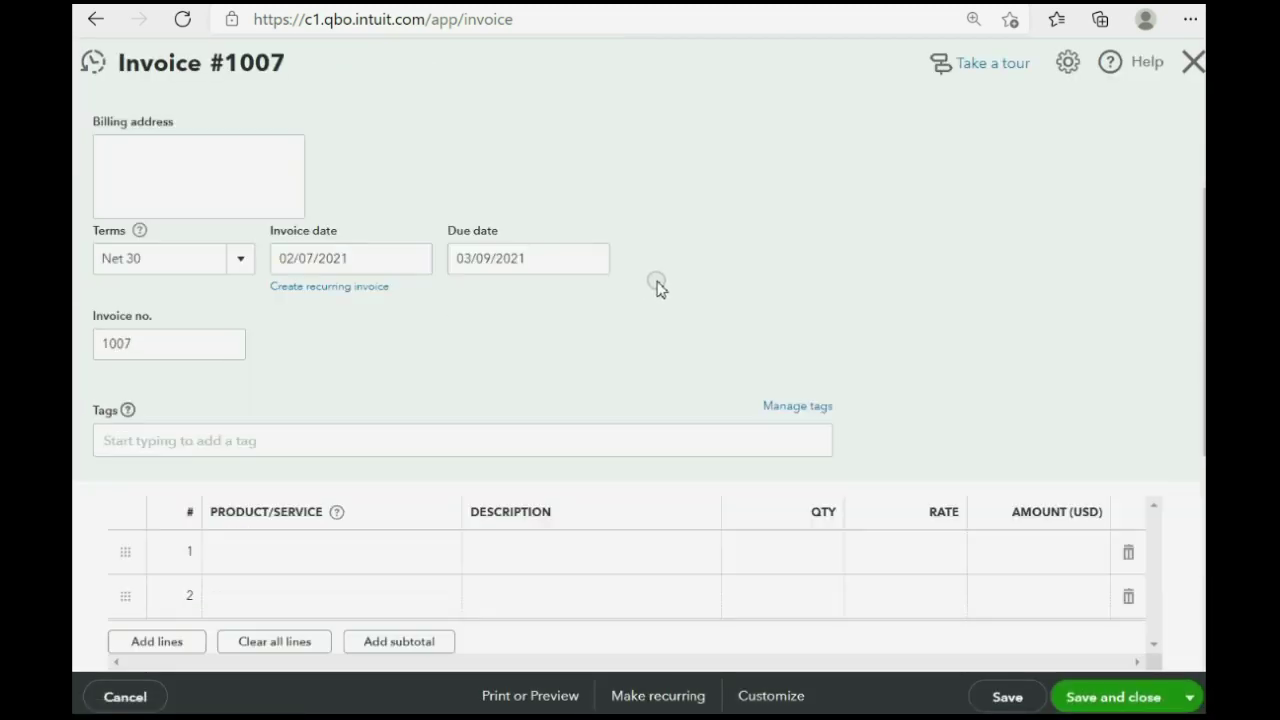
{"action": "scroll", "coordinate": [657, 289], "scroll_direction": "down", "scroll_amount": 1}
{"action": "left_click", "coordinate": [1018, 405]}
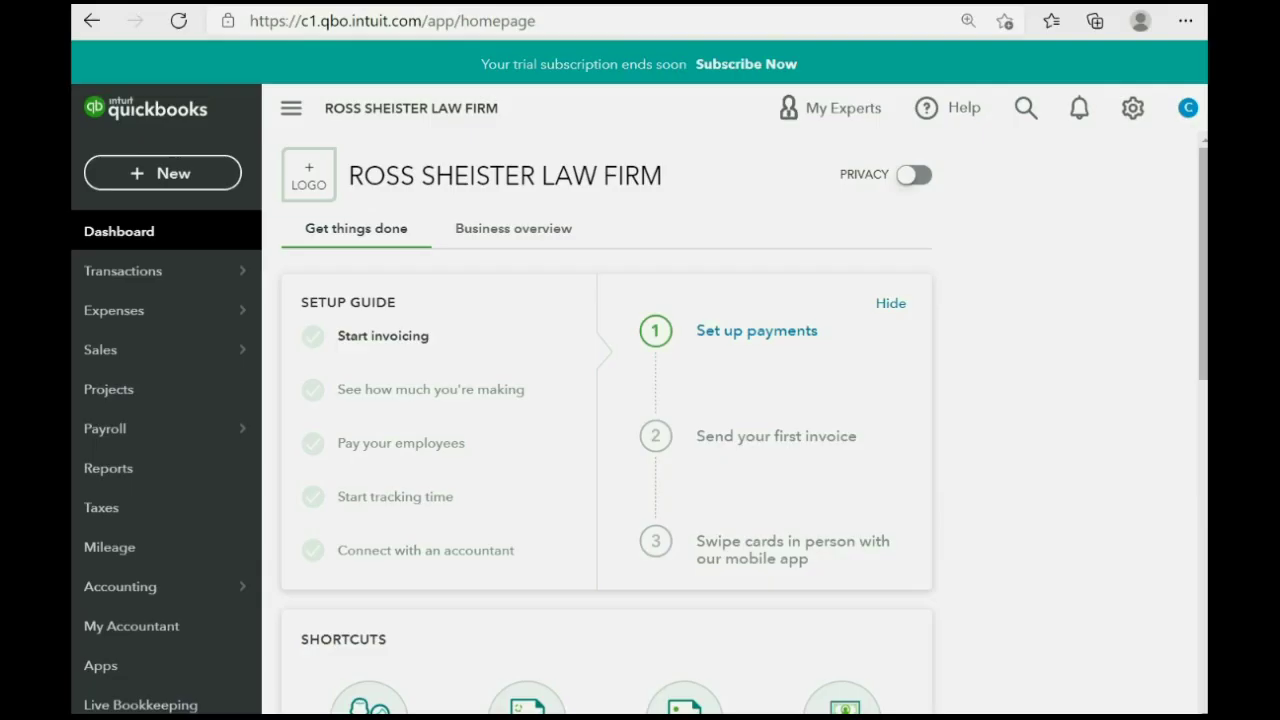
Open the Currencies list and add RUB - Russian Rouble as a foreign currency
{"action": "left_click", "coordinate": [1133, 114]}
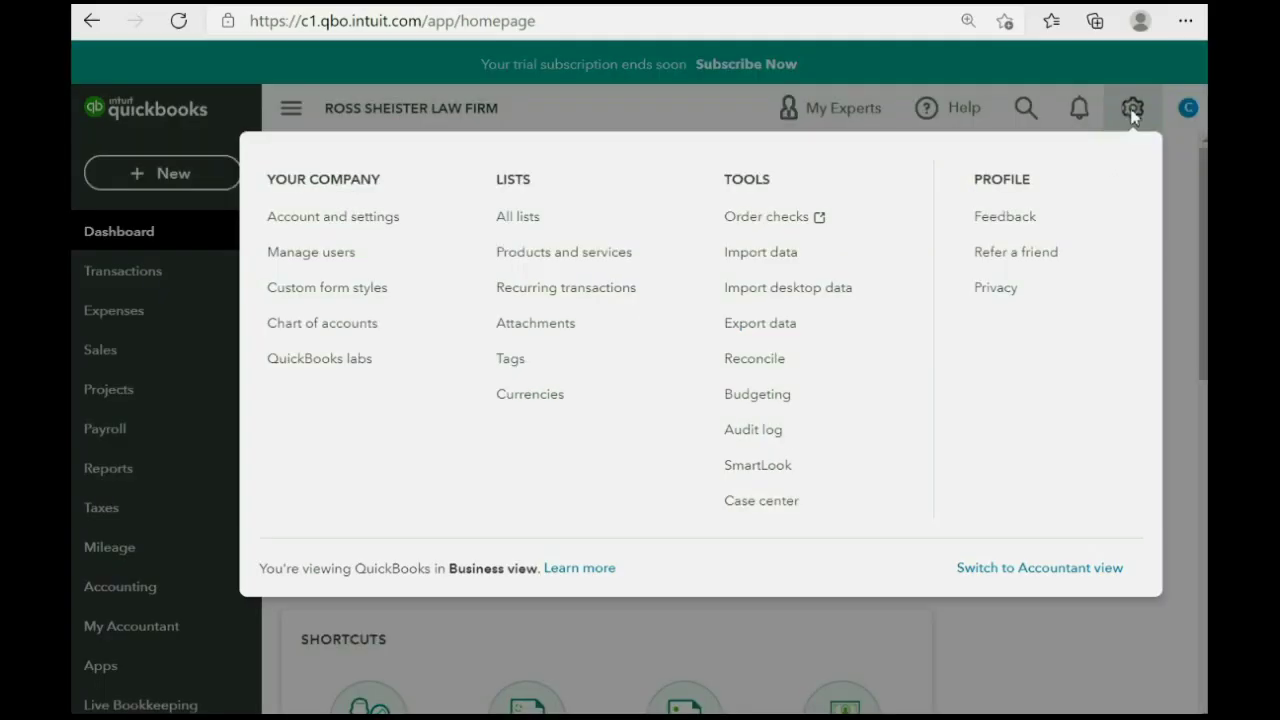
{"action": "left_click", "coordinate": [529, 398]}
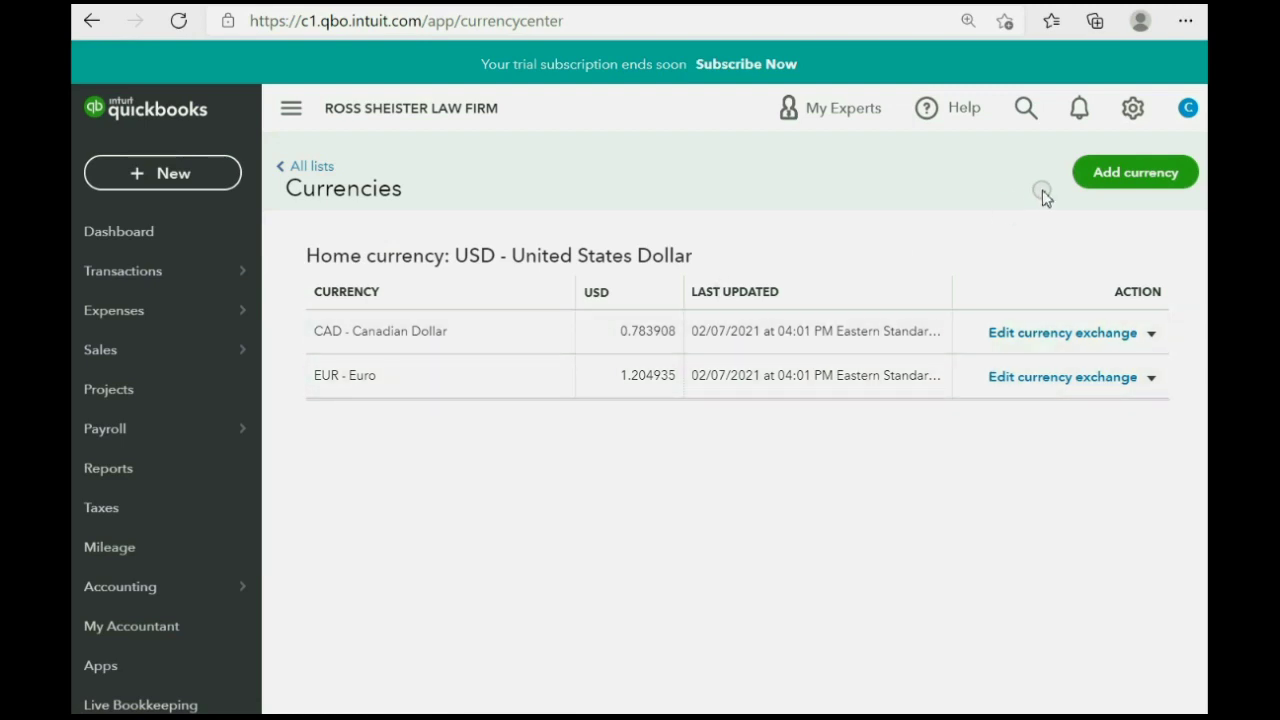
{"action": "left_click", "coordinate": [1118, 178]}
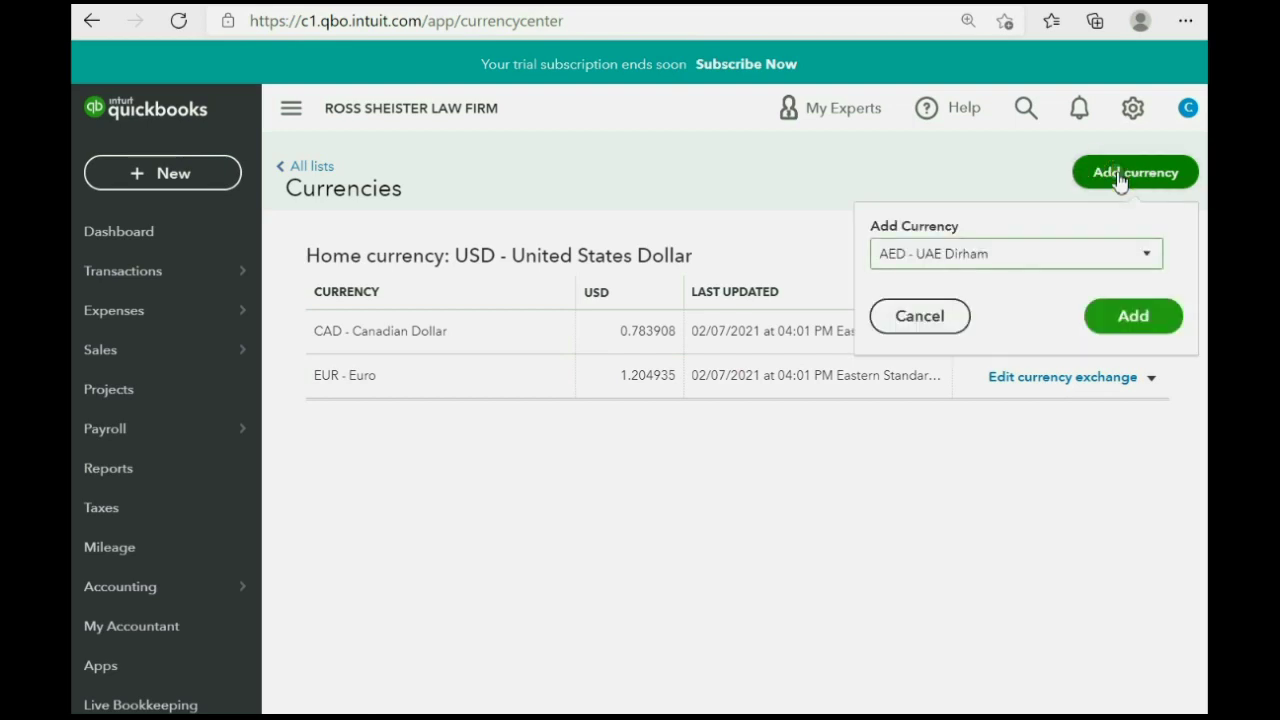
{"action": "left_click", "coordinate": [1147, 253]}
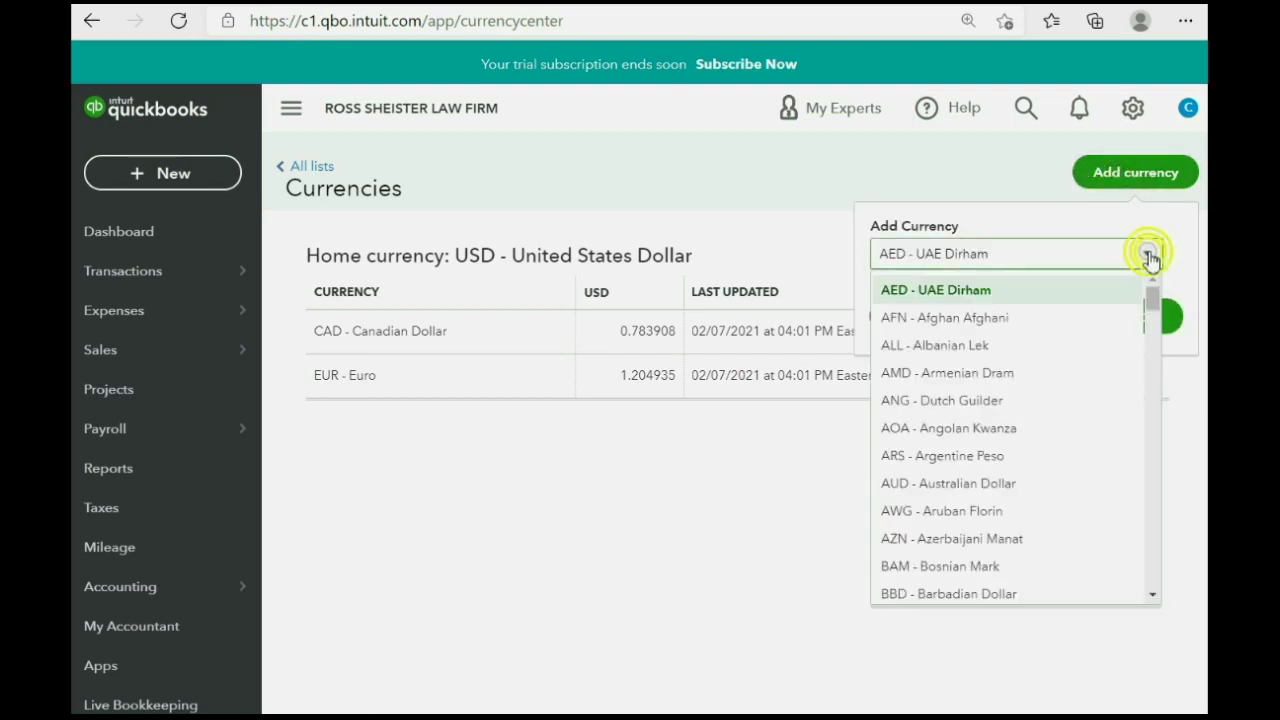
{"action": "scroll", "coordinate": [1129, 316], "scroll_direction": "down", "scroll_amount": 4}
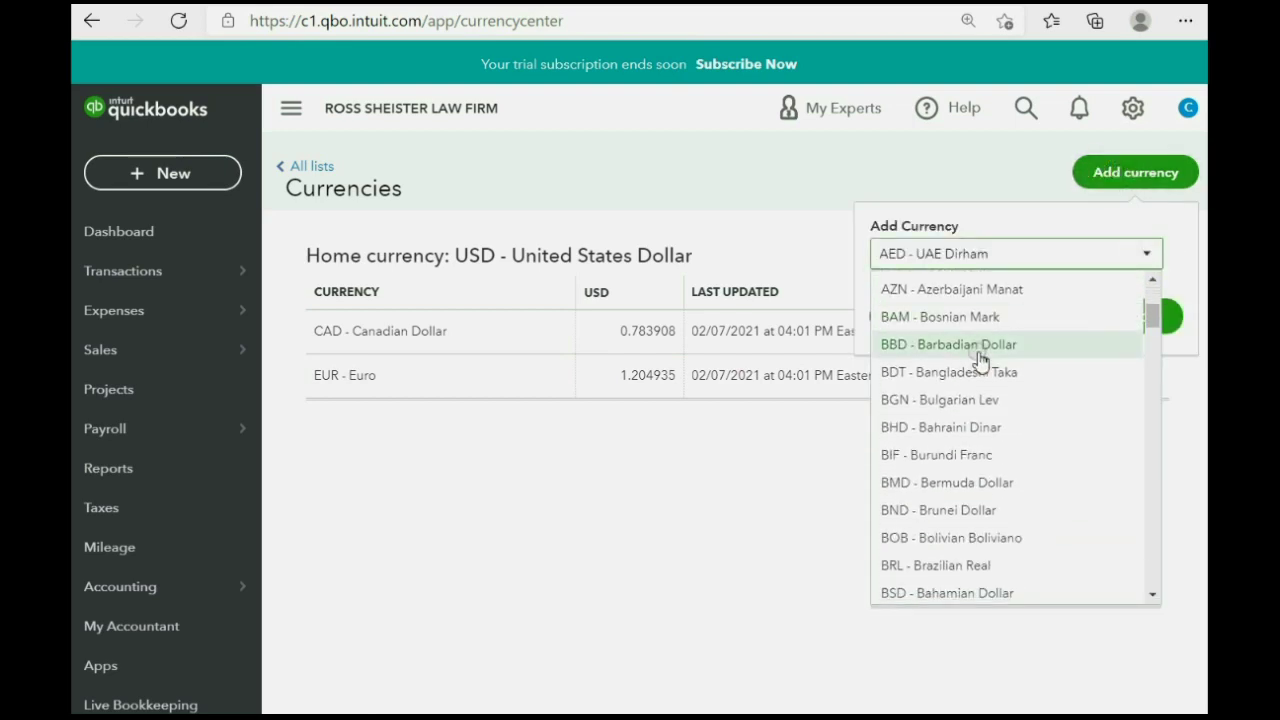
{"action": "scroll", "coordinate": [1013, 363], "scroll_direction": "down", "scroll_amount": 6}
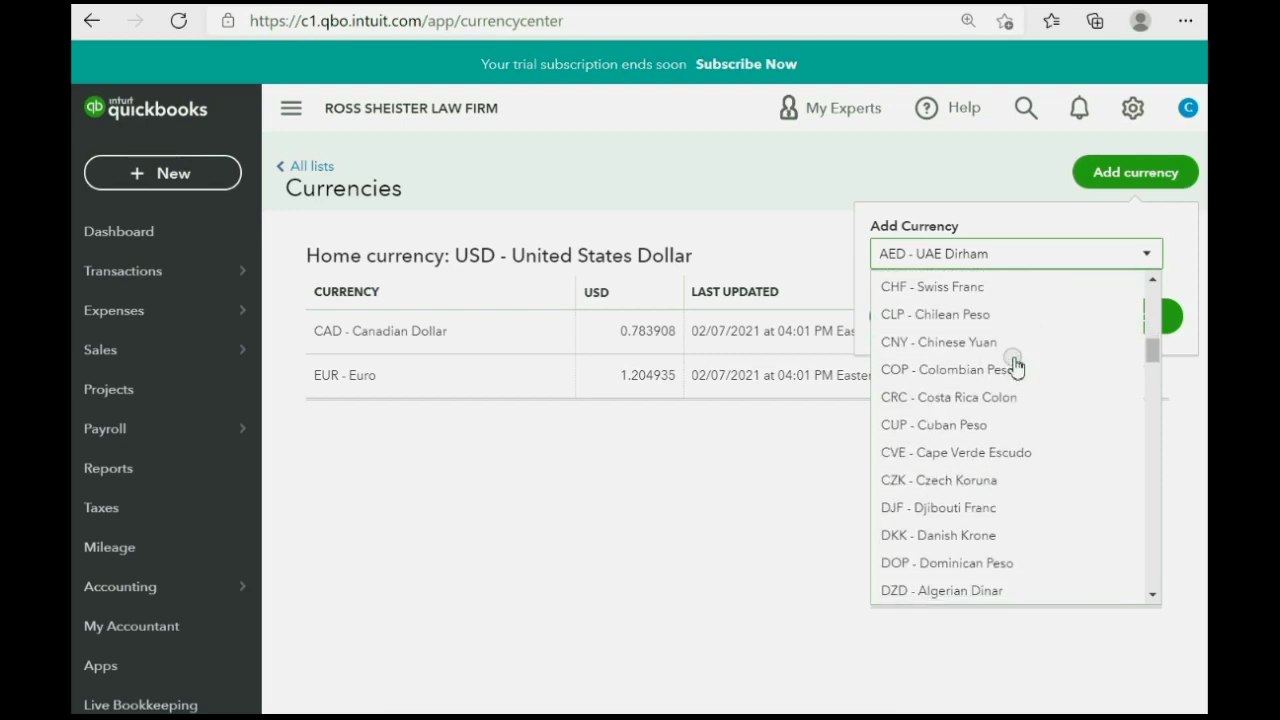
{"action": "scroll", "coordinate": [1015, 367], "scroll_direction": "down", "scroll_amount": 6}
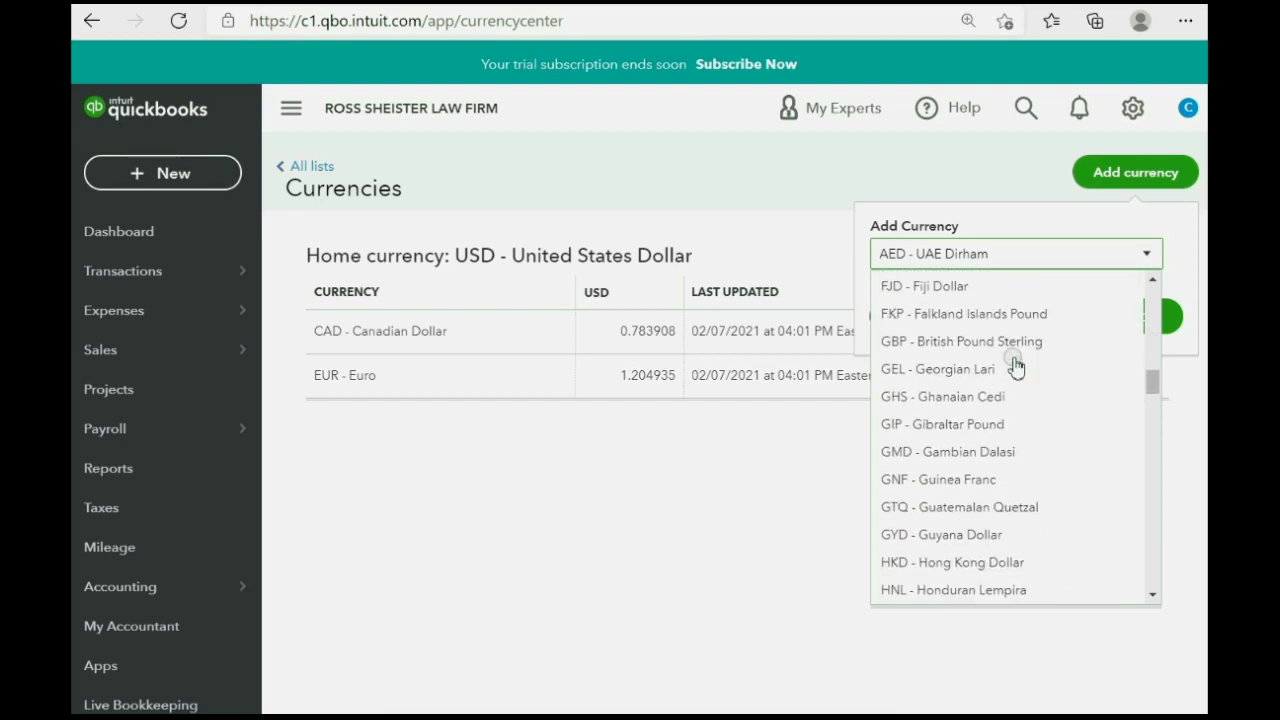
{"action": "scroll", "coordinate": [1015, 367], "scroll_direction": "down", "scroll_amount": 7}
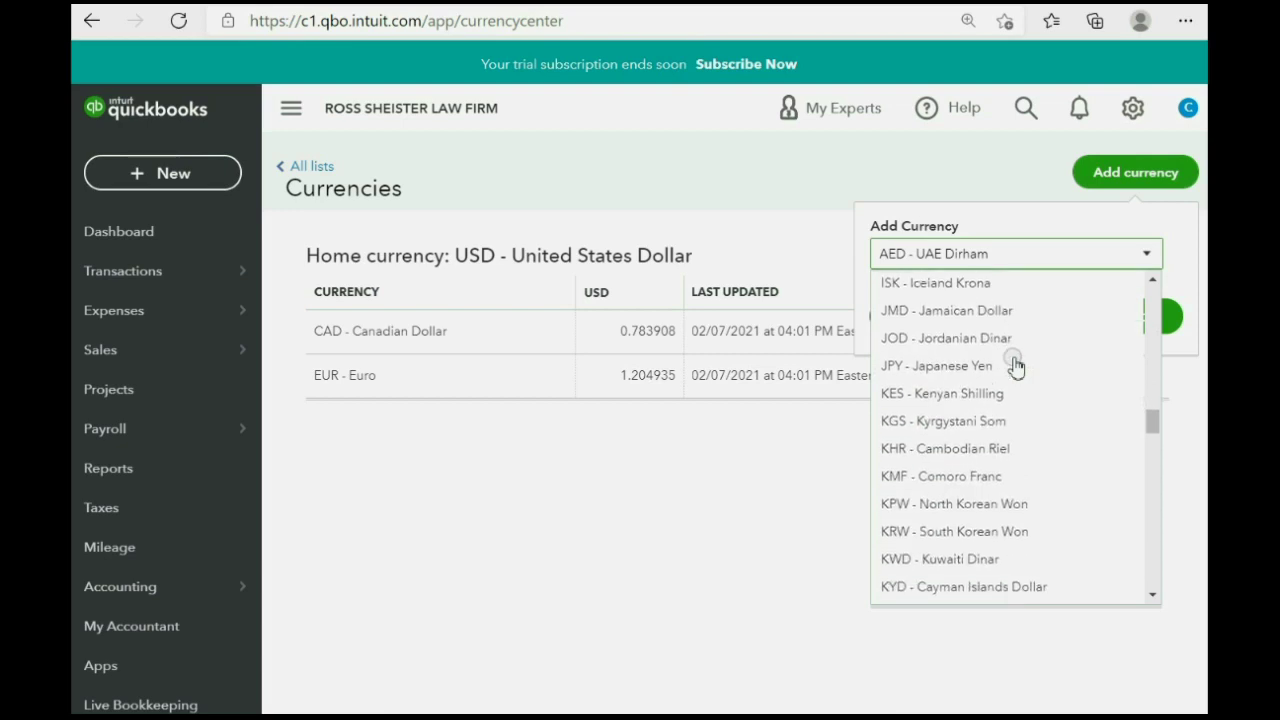
{"action": "scroll", "coordinate": [905, 434], "scroll_direction": "down", "scroll_amount": 2}
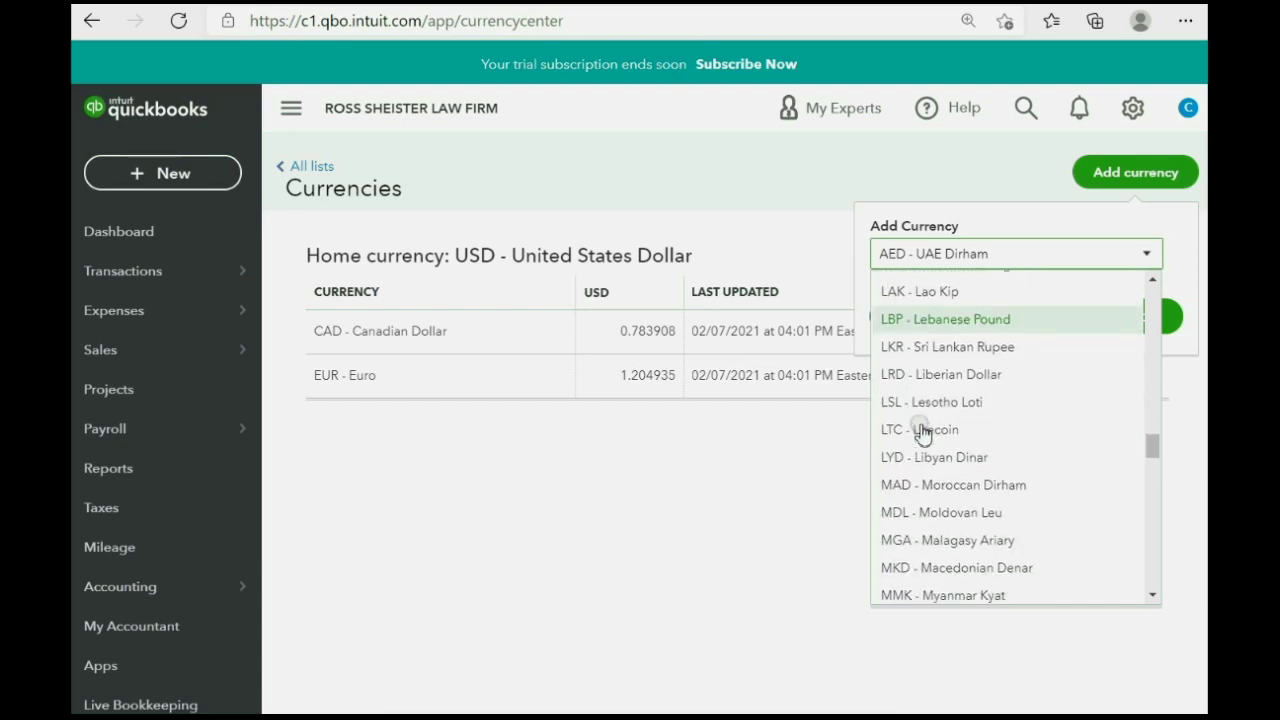
{"action": "scroll", "coordinate": [922, 440], "scroll_direction": "down", "scroll_amount": 6}
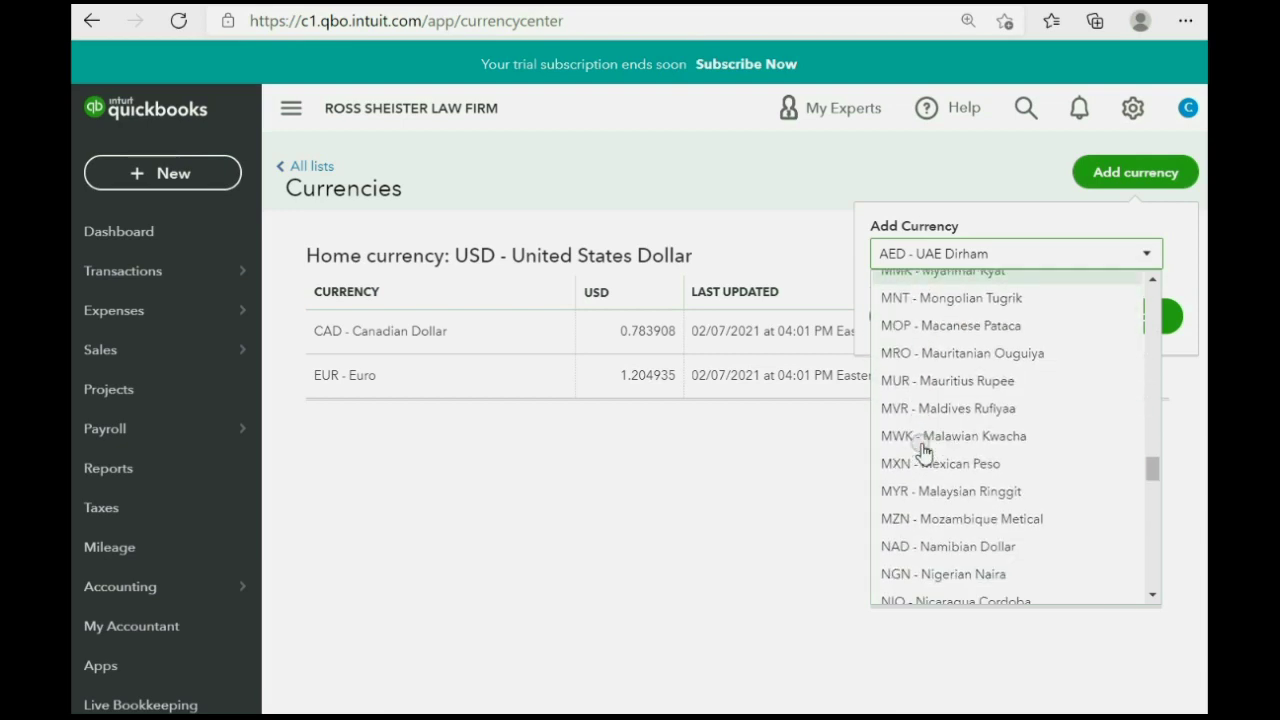
{"action": "scroll", "coordinate": [922, 452], "scroll_direction": "down", "scroll_amount": 3}
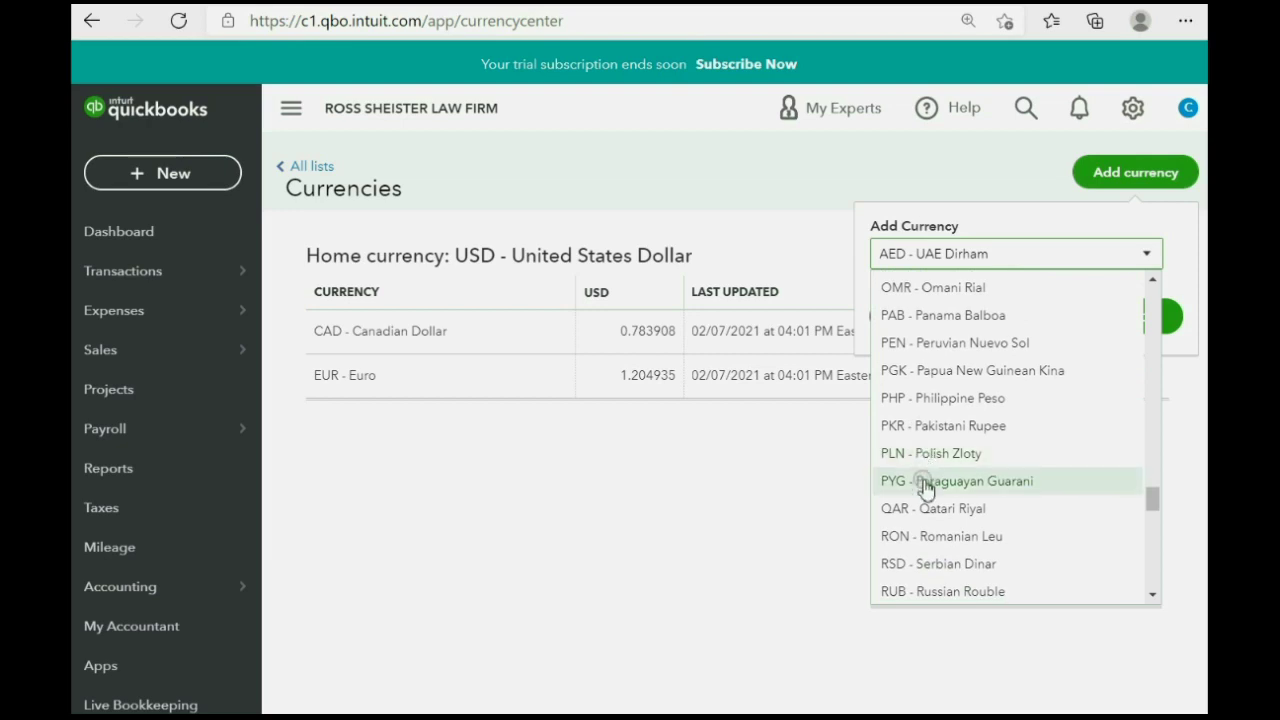
{"action": "scroll", "coordinate": [915, 532], "scroll_direction": "down", "scroll_amount": 1}
{"action": "scroll", "coordinate": [917, 538], "scroll_direction": "down", "scroll_amount": 1}
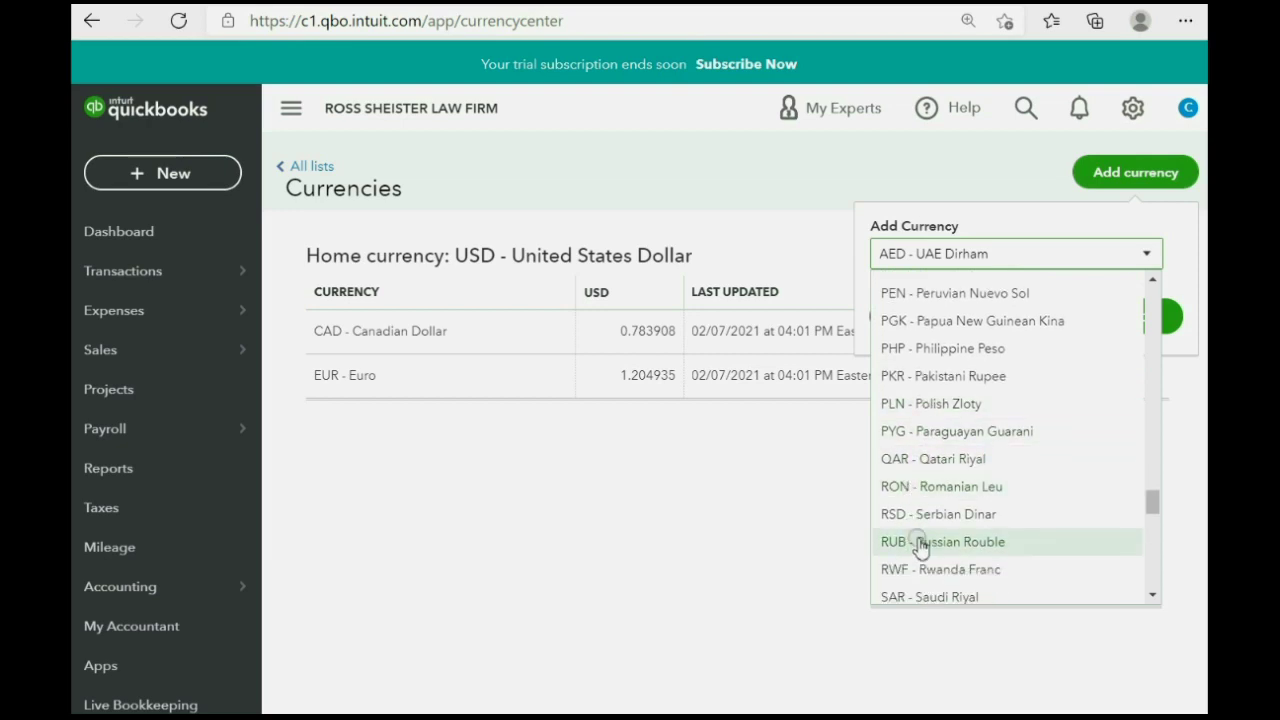
{"action": "left_click", "coordinate": [946, 552]}
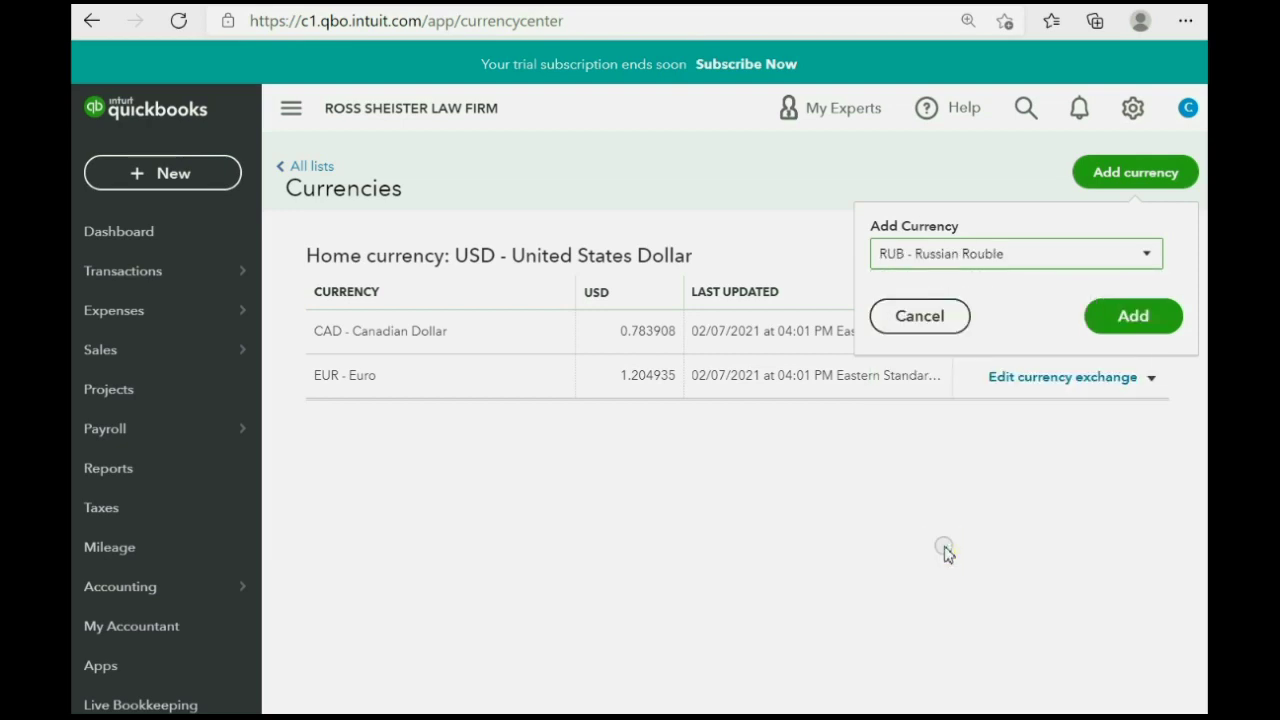
{"action": "left_click", "coordinate": [1119, 318]}
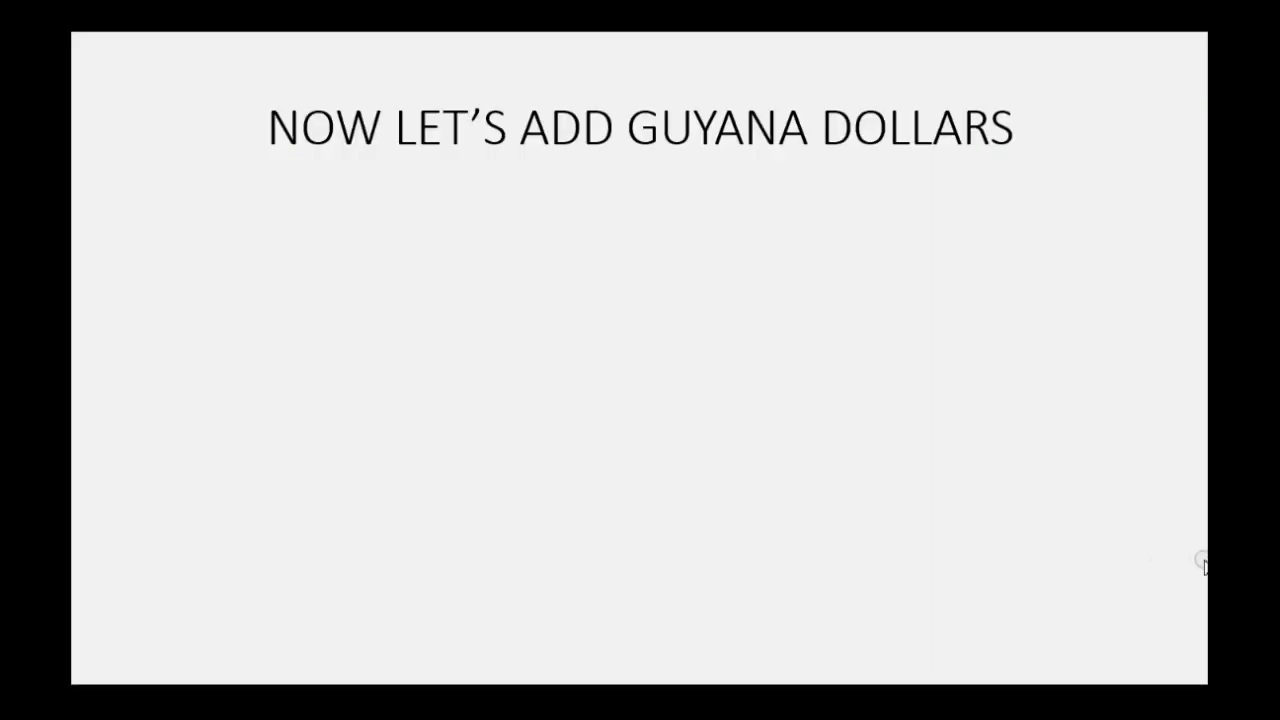
Add GYD - Guyana Dollar to the Currencies list
{"action": "left_click", "coordinate": [1200, 563]}
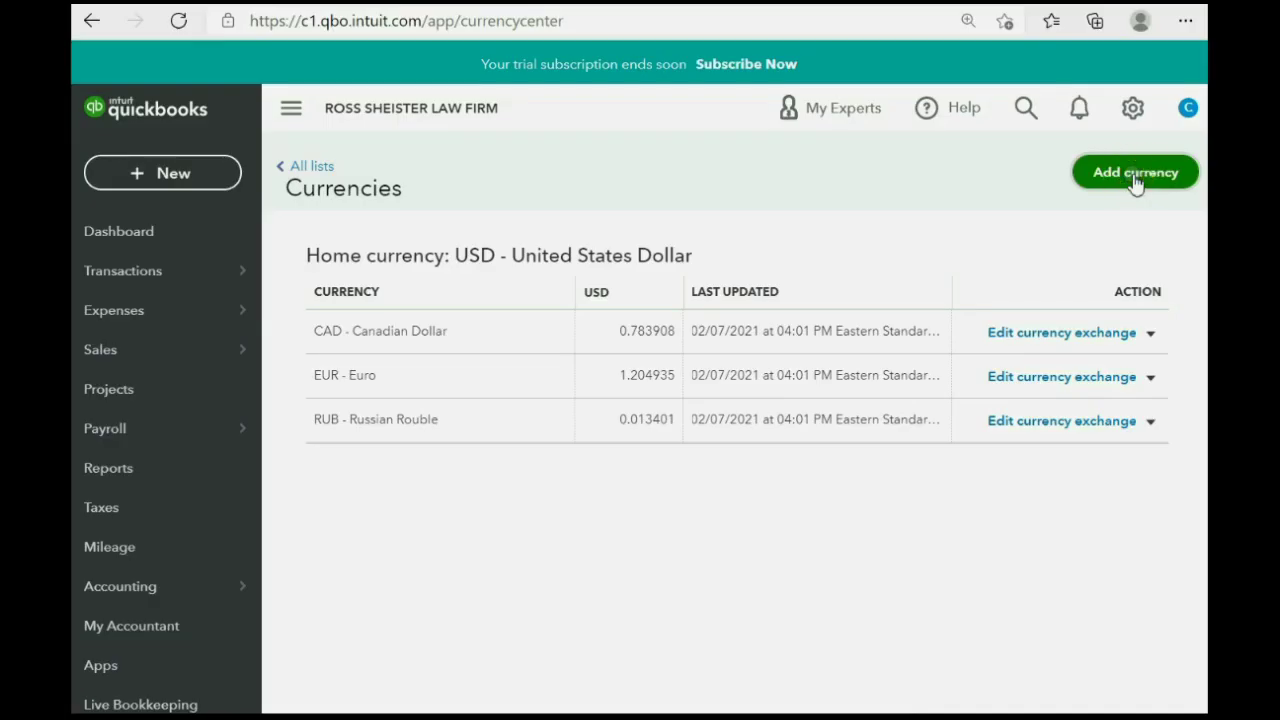
{"action": "left_click", "coordinate": [1135, 178]}
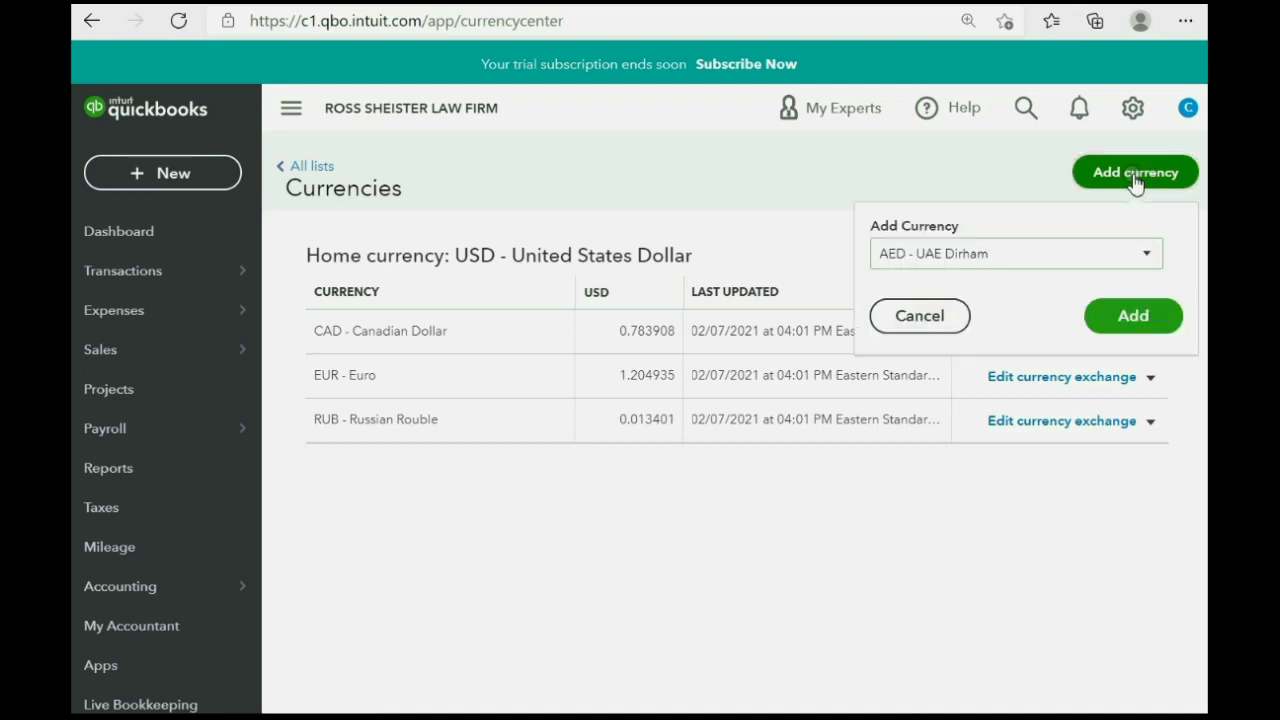
{"action": "left_click", "coordinate": [1153, 254]}
{"action": "scroll", "coordinate": [1100, 360], "scroll_direction": "down", "scroll_amount": 6}
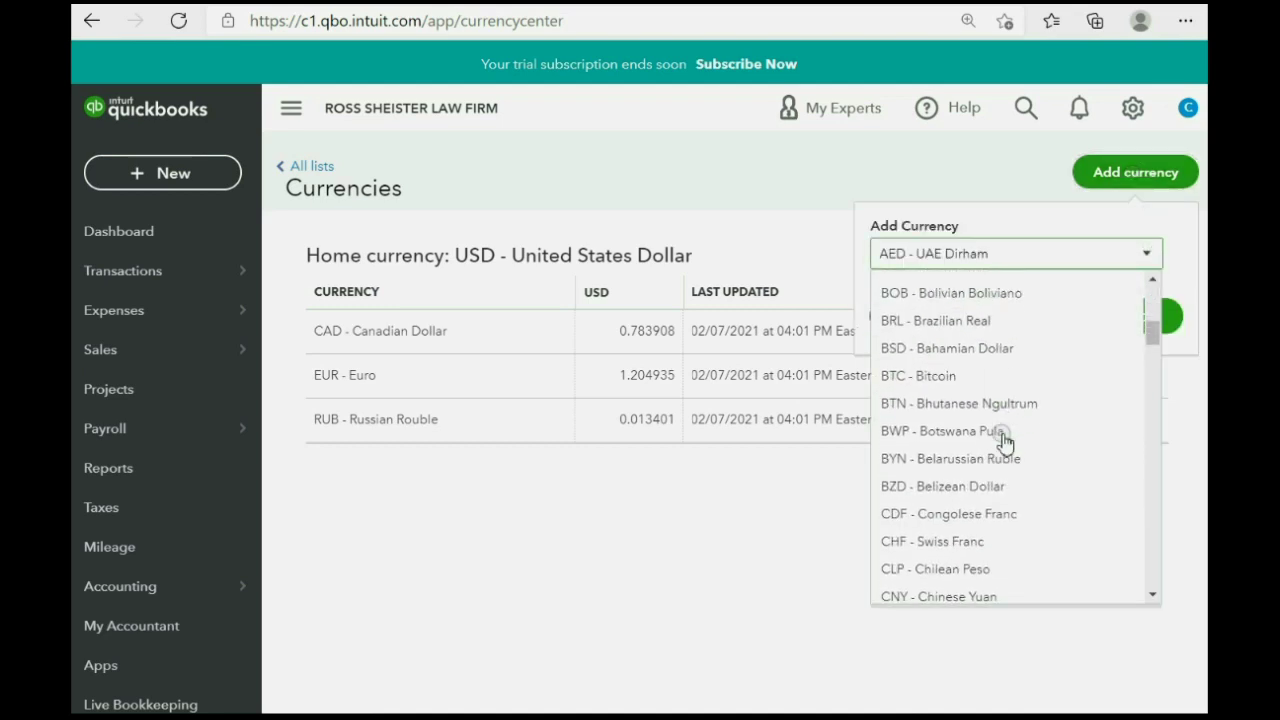
{"action": "scroll", "coordinate": [1005, 442], "scroll_direction": "down", "scroll_amount": 5}
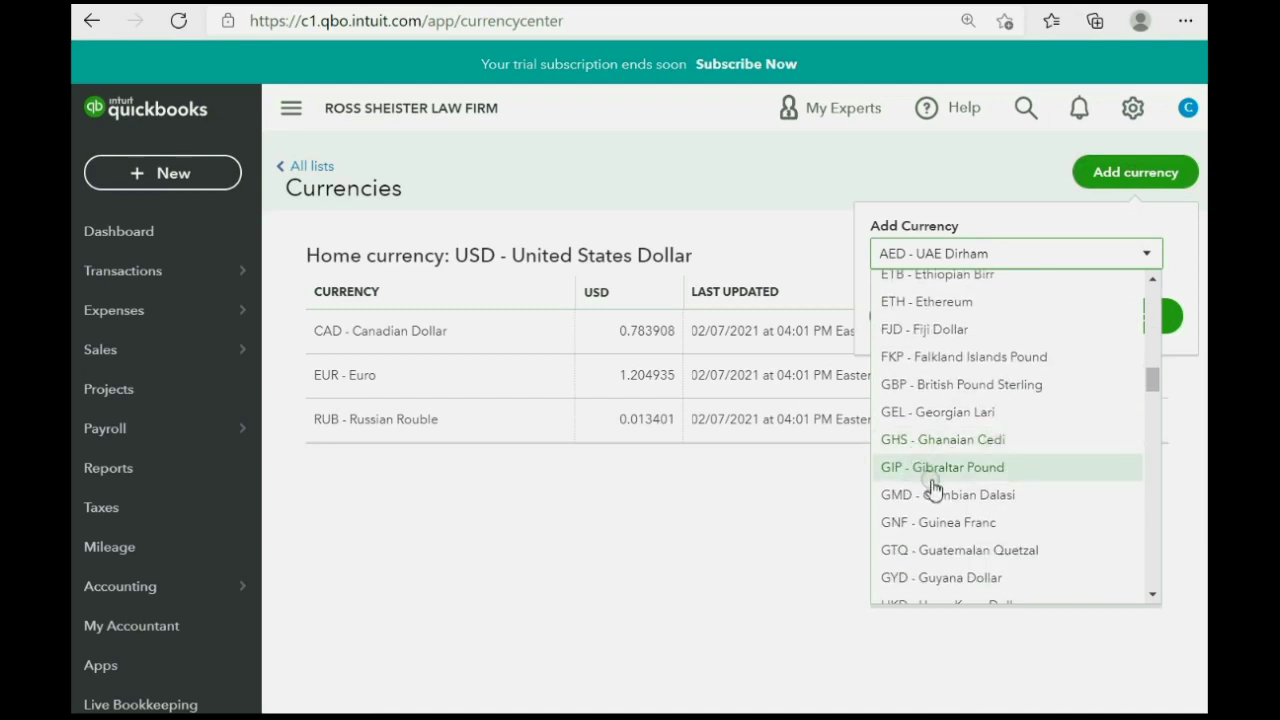
{"action": "scroll", "coordinate": [935, 487], "scroll_direction": "down", "scroll_amount": 1}
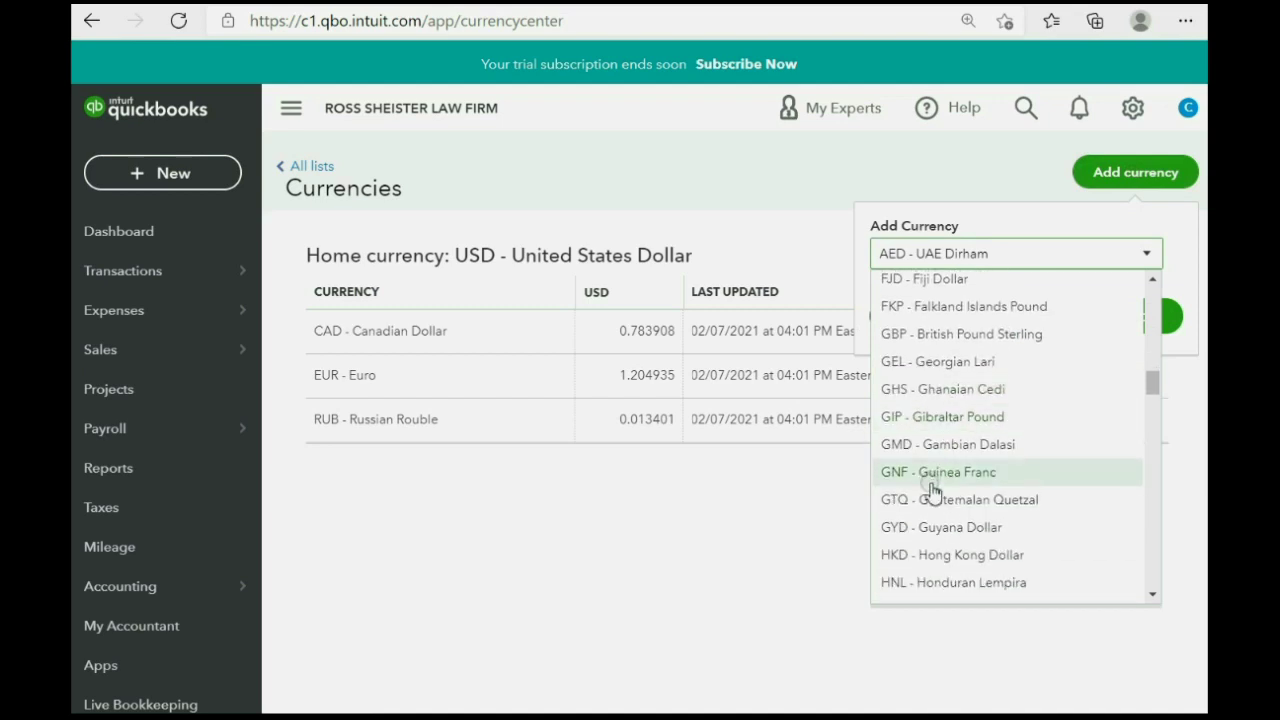
{"action": "left_click", "coordinate": [943, 526]}
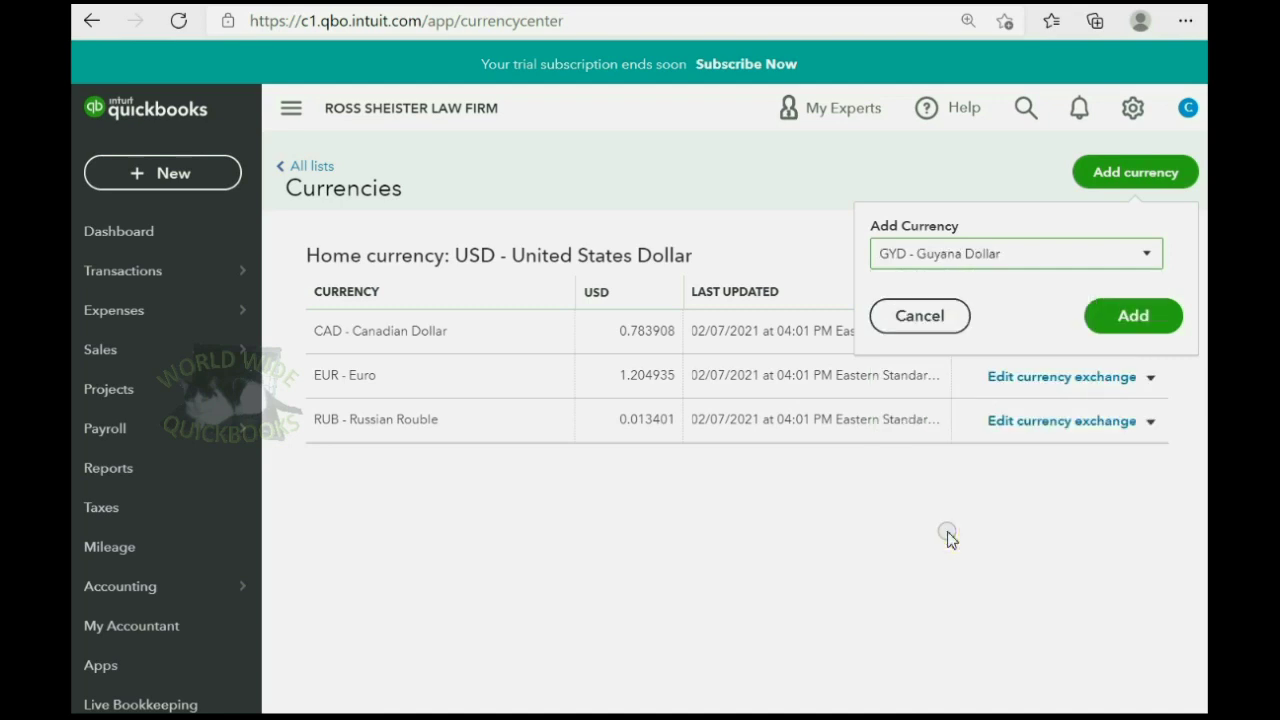
{"action": "left_click", "coordinate": [1100, 315]}
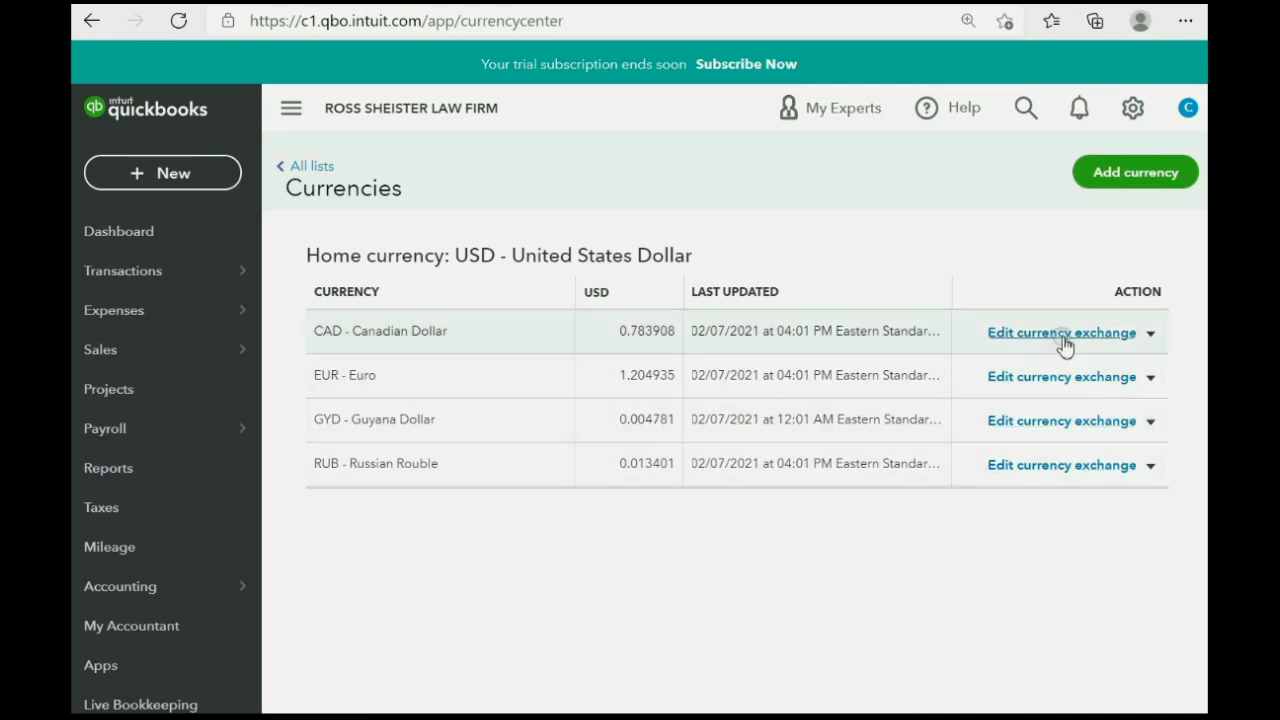
Examine the exchange rate options of the Guyana Dollar, leave them unsaved and open those of the Russian Rouble
{"action": "left_click", "coordinate": [1062, 424]}
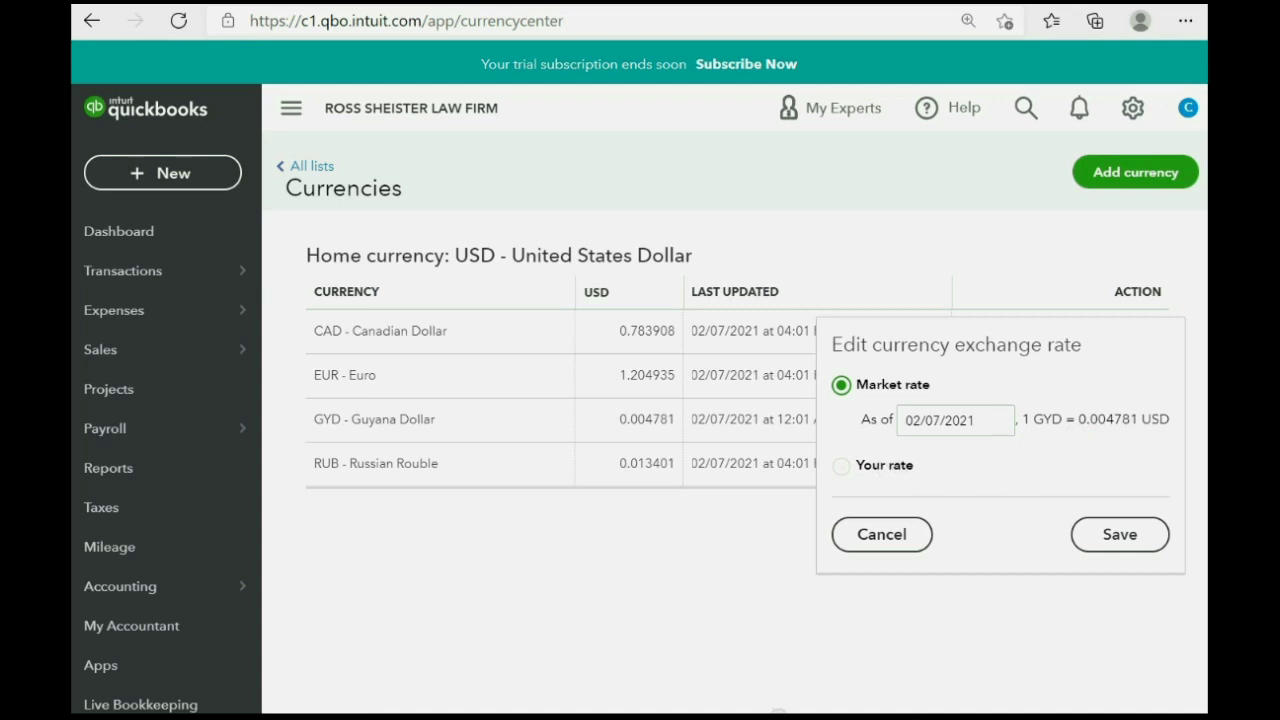
{"action": "left_click", "coordinate": [694, 692]}
{"action": "left_click", "coordinate": [1035, 467]}
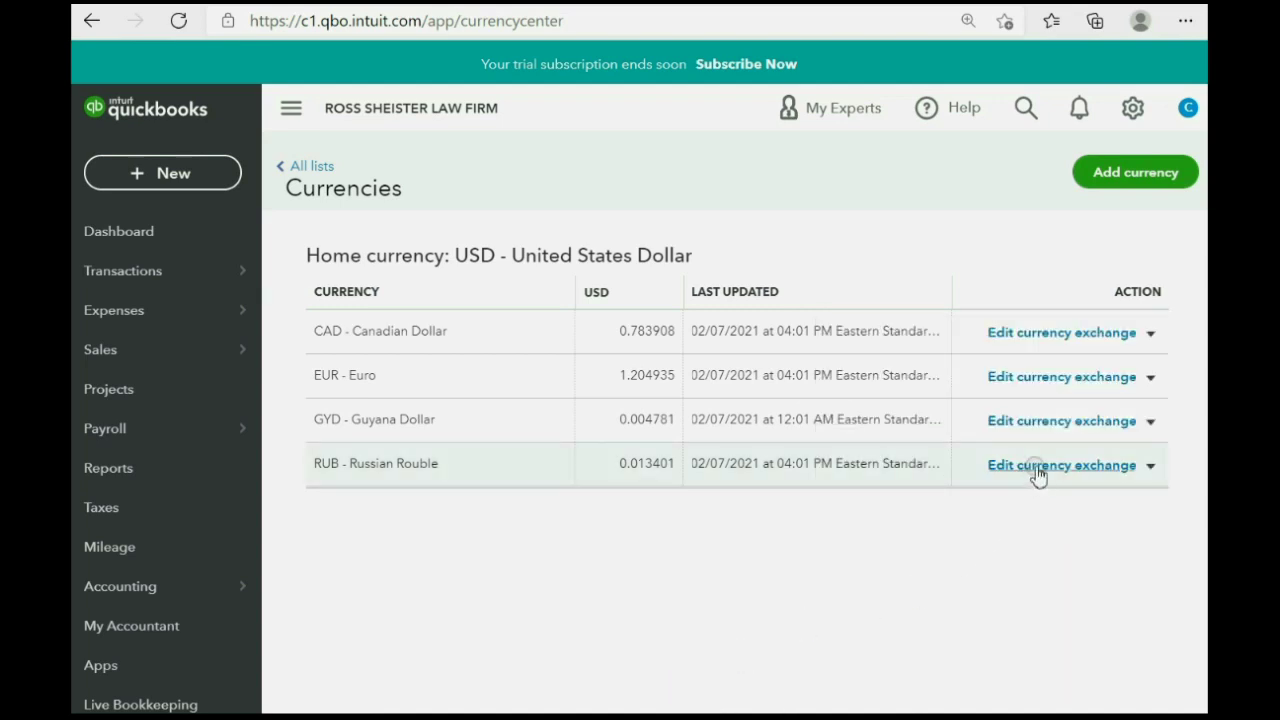
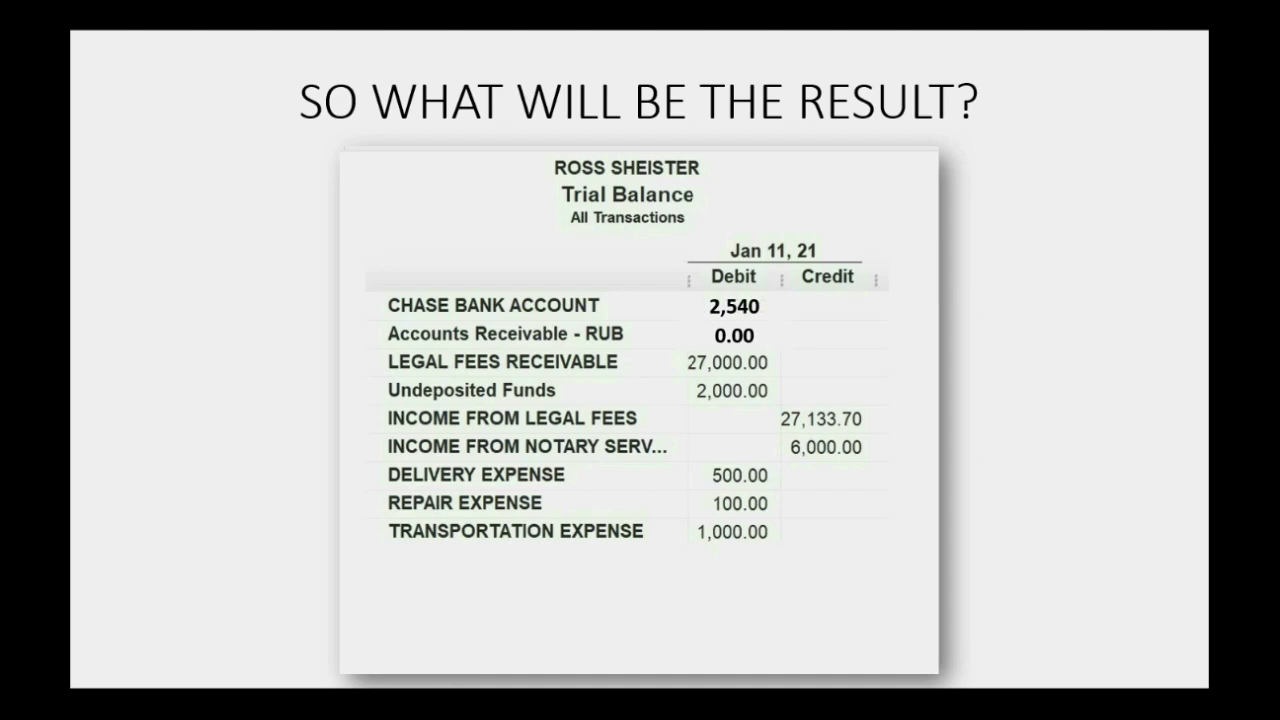
Start a received payment dated 01/15/2021 and select the customer whose currency is RUB
{"action": "key", "text": "Right"}
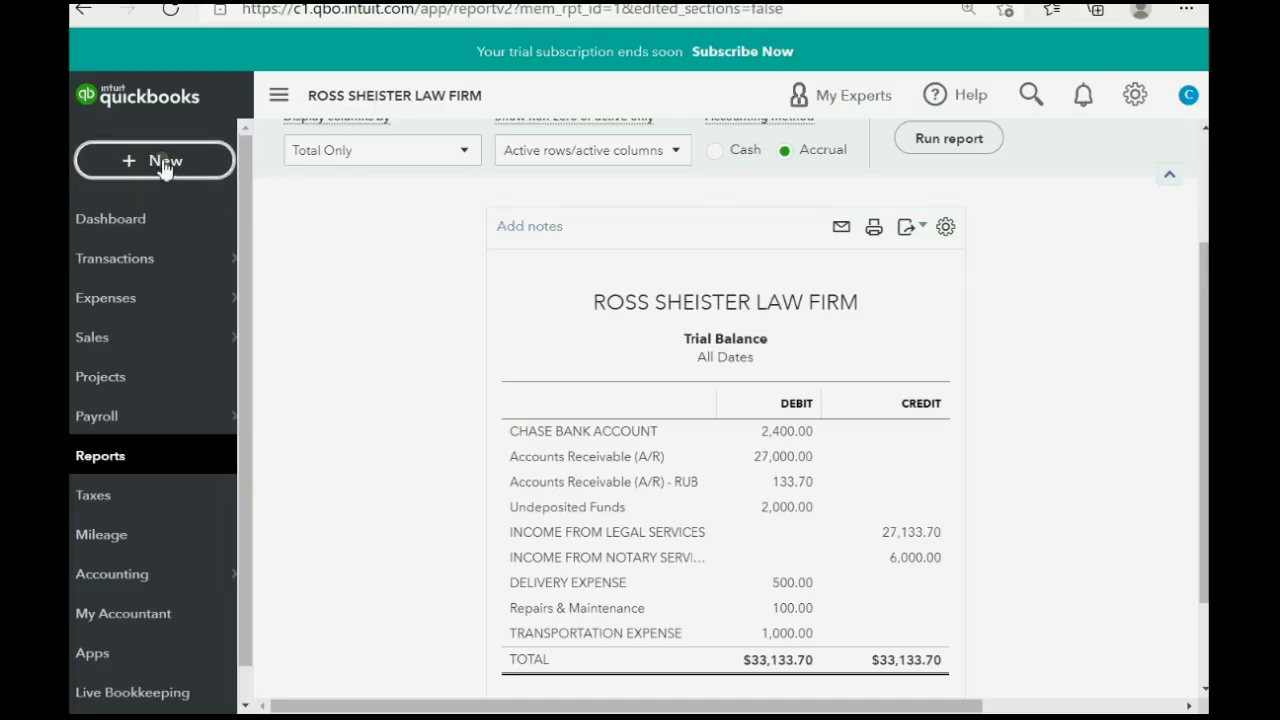
{"action": "left_click", "coordinate": [165, 162]}
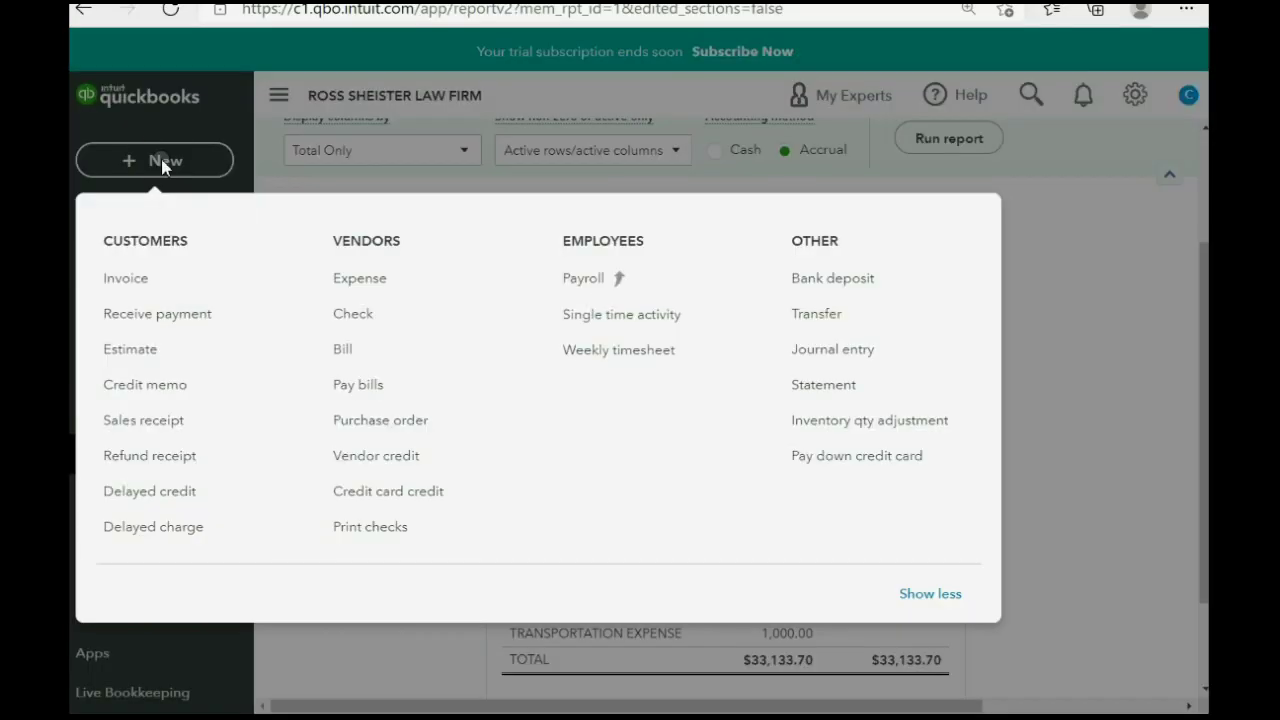
{"action": "left_click", "coordinate": [157, 316]}
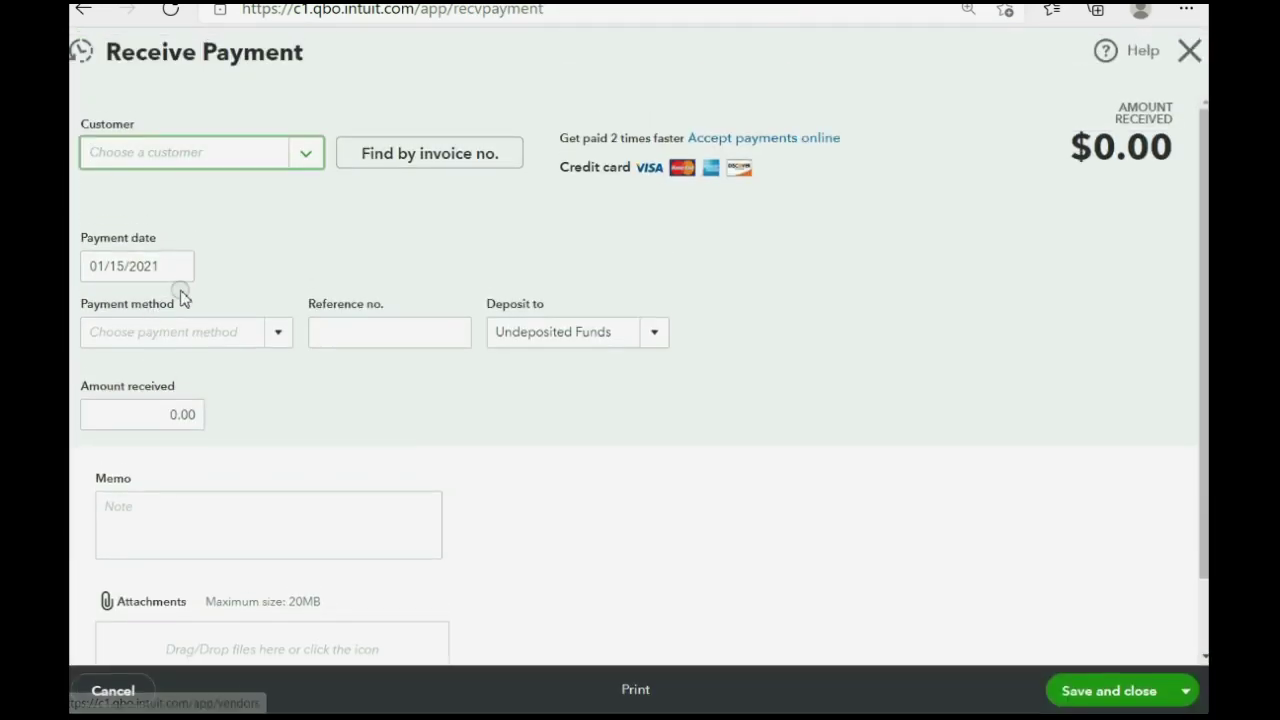
{"action": "left_click", "coordinate": [184, 277]}
{"action": "left_click", "coordinate": [242, 423]}
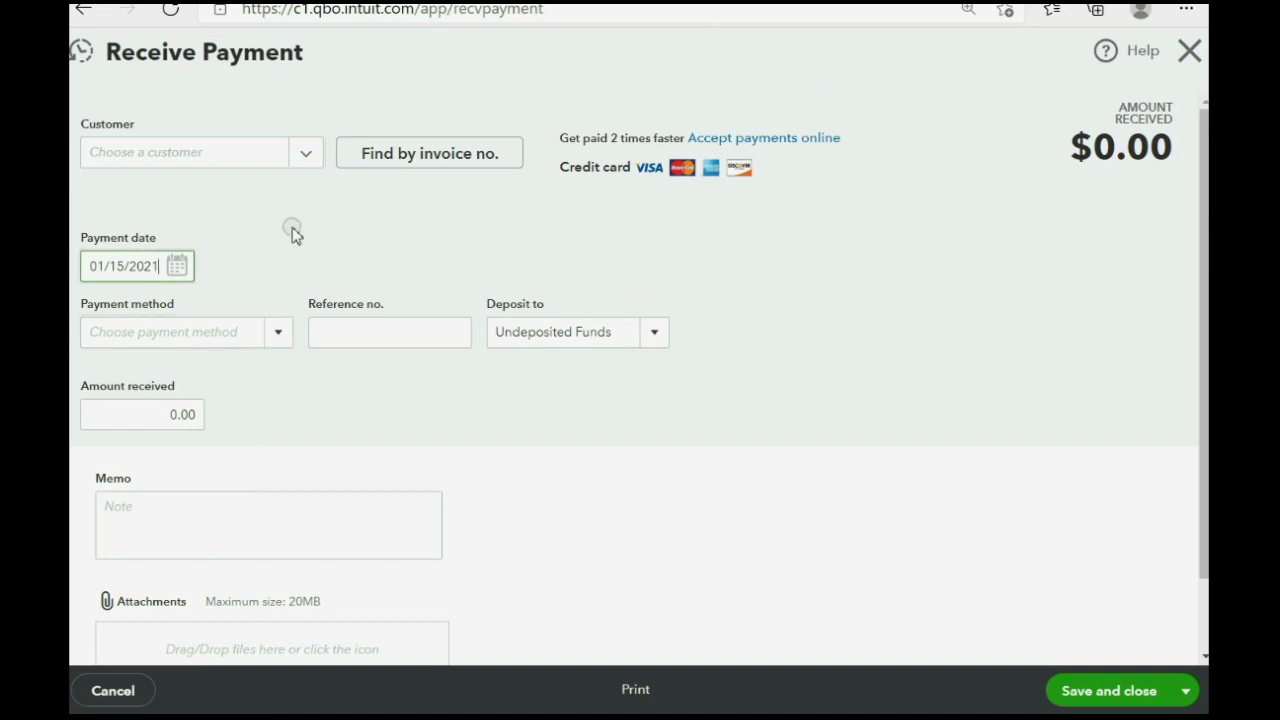
{"action": "left_click", "coordinate": [307, 158]}
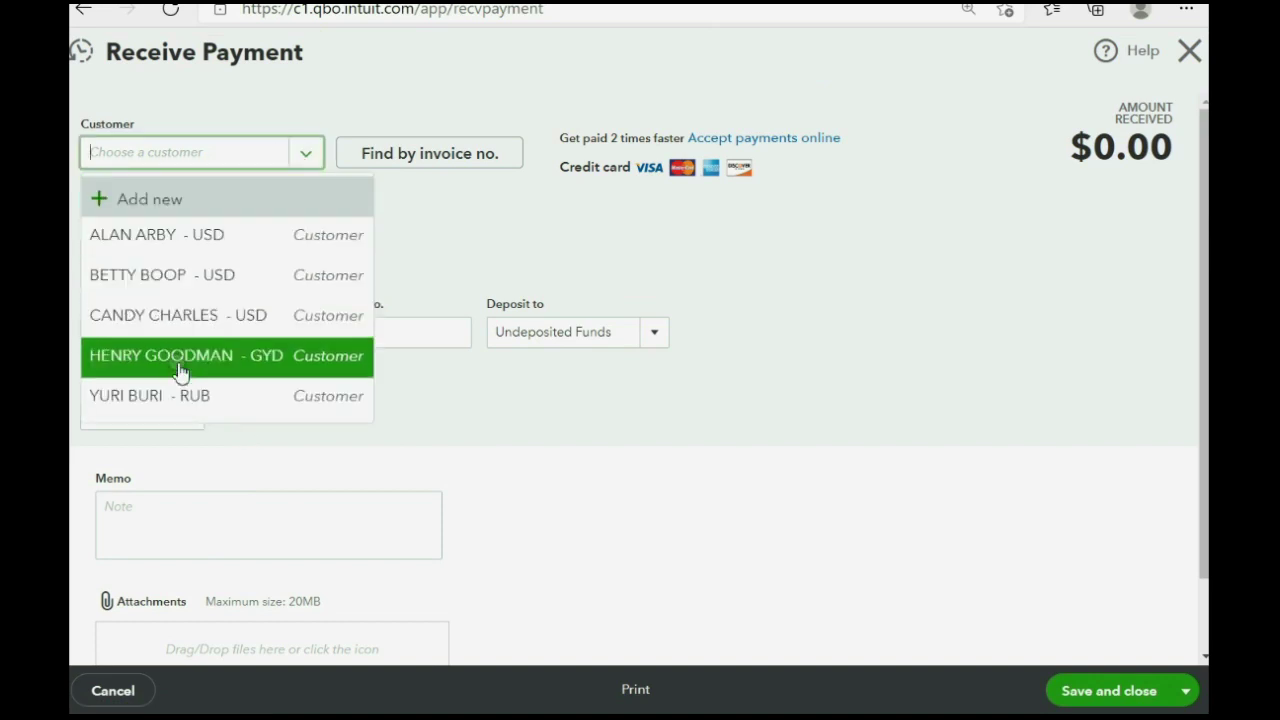
{"action": "left_click", "coordinate": [180, 397]}
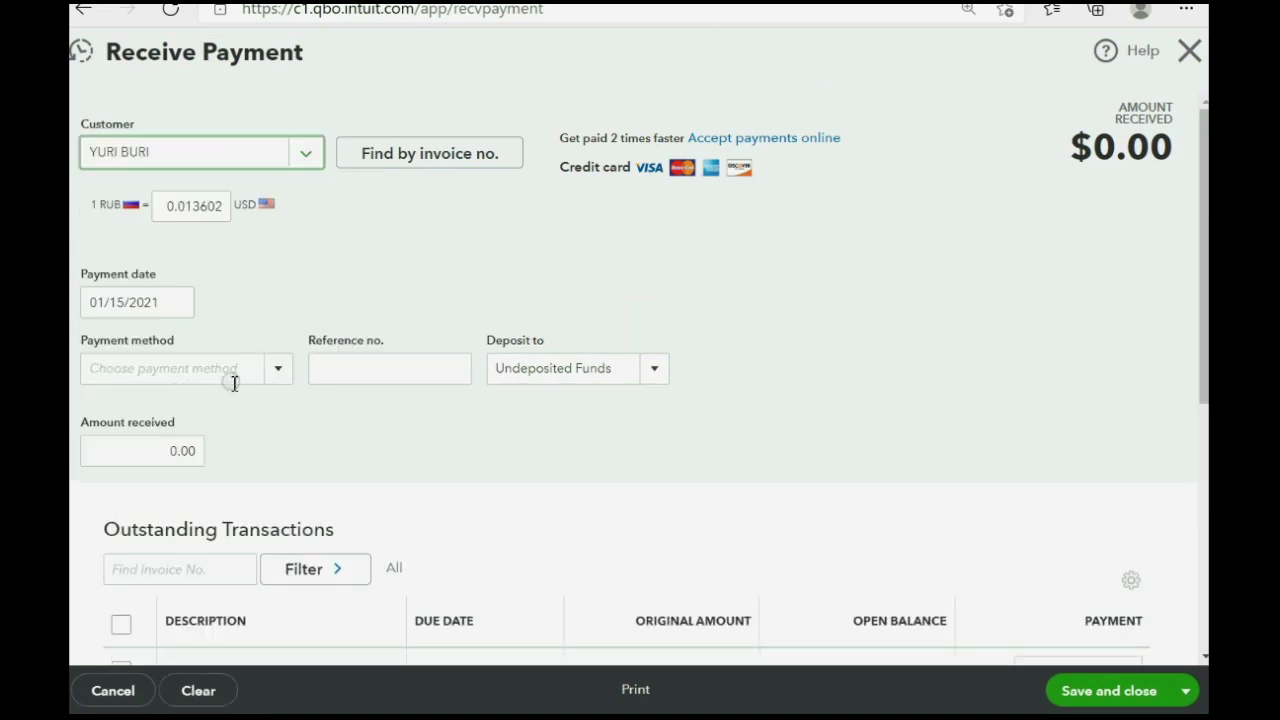
Deposit the rouble payment to CHASE BANK ACCOUNT and set its exchange rate to 0.014 USD per RUB
{"action": "scroll", "coordinate": [772, 325], "scroll_direction": "down", "scroll_amount": 2}
{"action": "scroll", "coordinate": [706, 329], "scroll_direction": "up", "scroll_amount": 1}
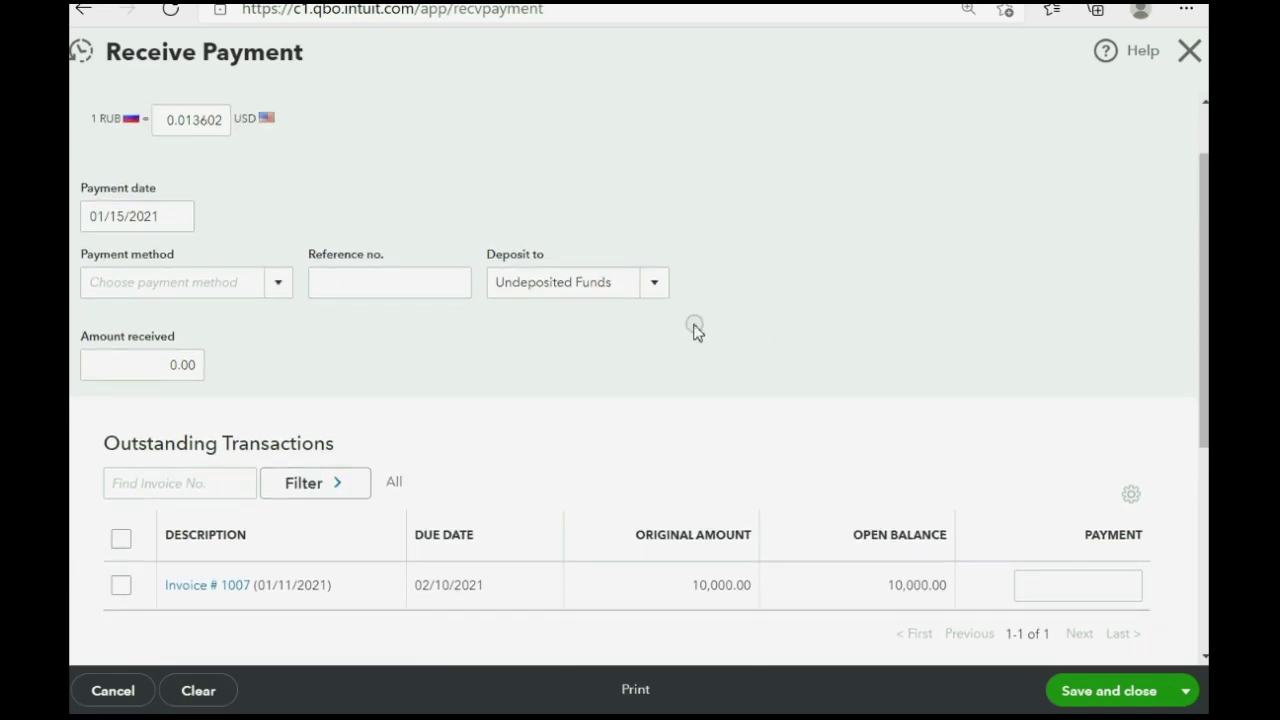
{"action": "left_click", "coordinate": [663, 289]}
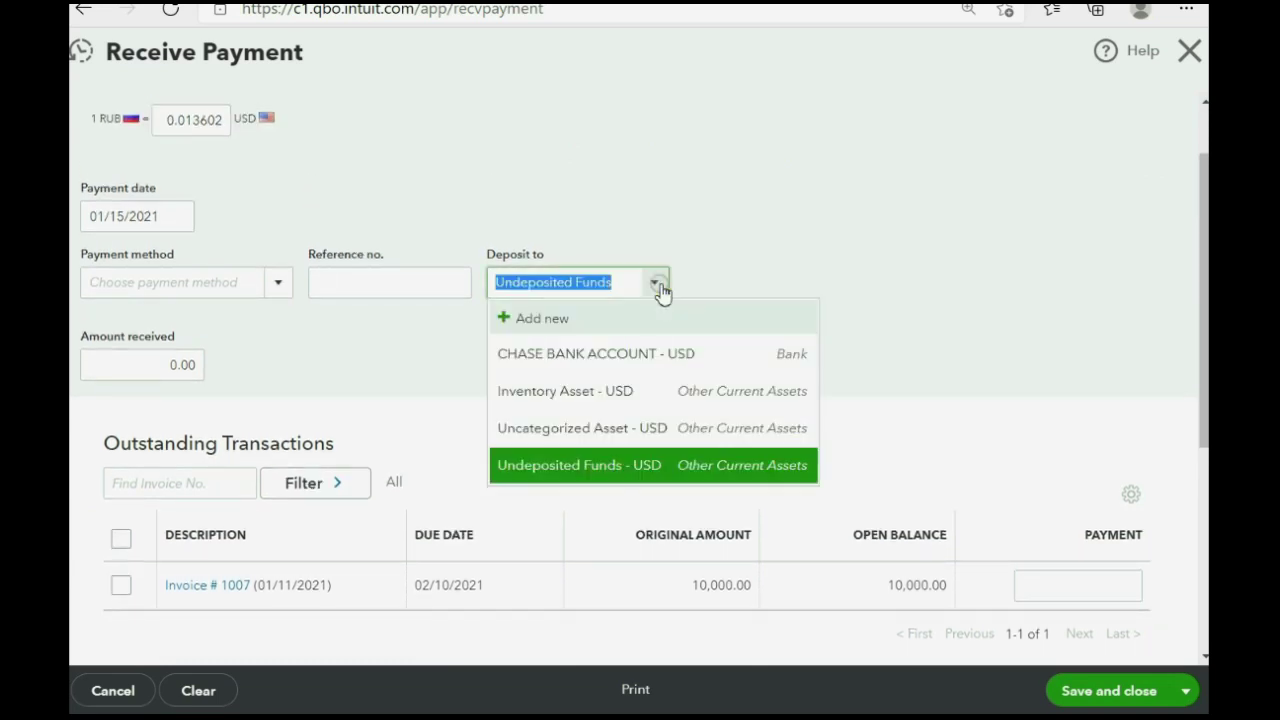
{"action": "left_click", "coordinate": [650, 353]}
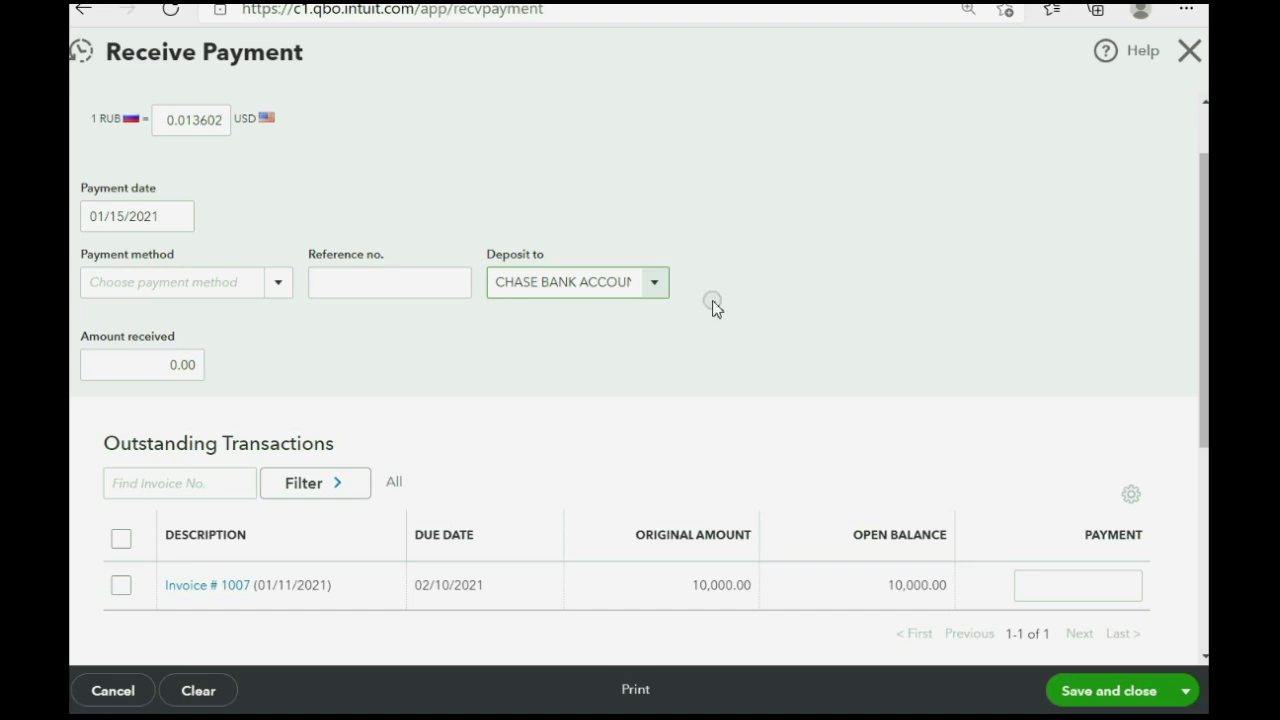
{"action": "scroll", "coordinate": [714, 307], "scroll_direction": "up", "scroll_amount": 1}
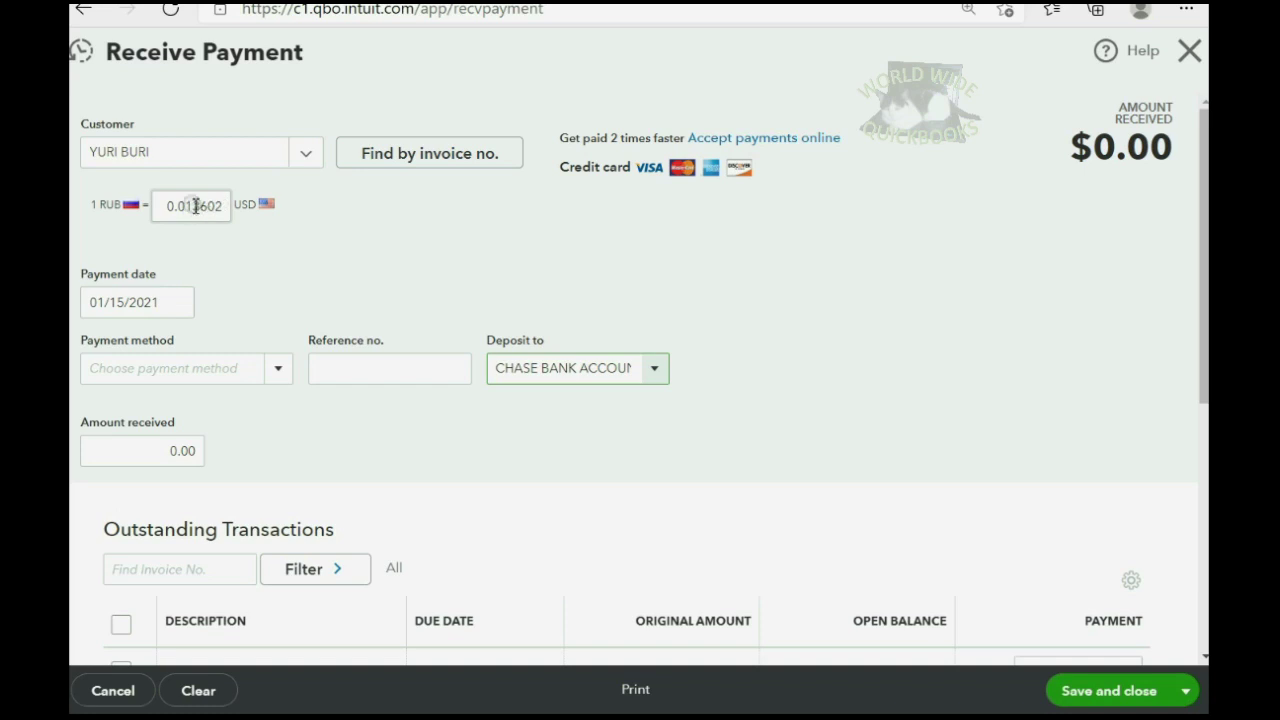
{"action": "left_click_drag", "start_coordinate": [196, 205], "coordinate": [224, 205]}
{"action": "type", "text": "4"}
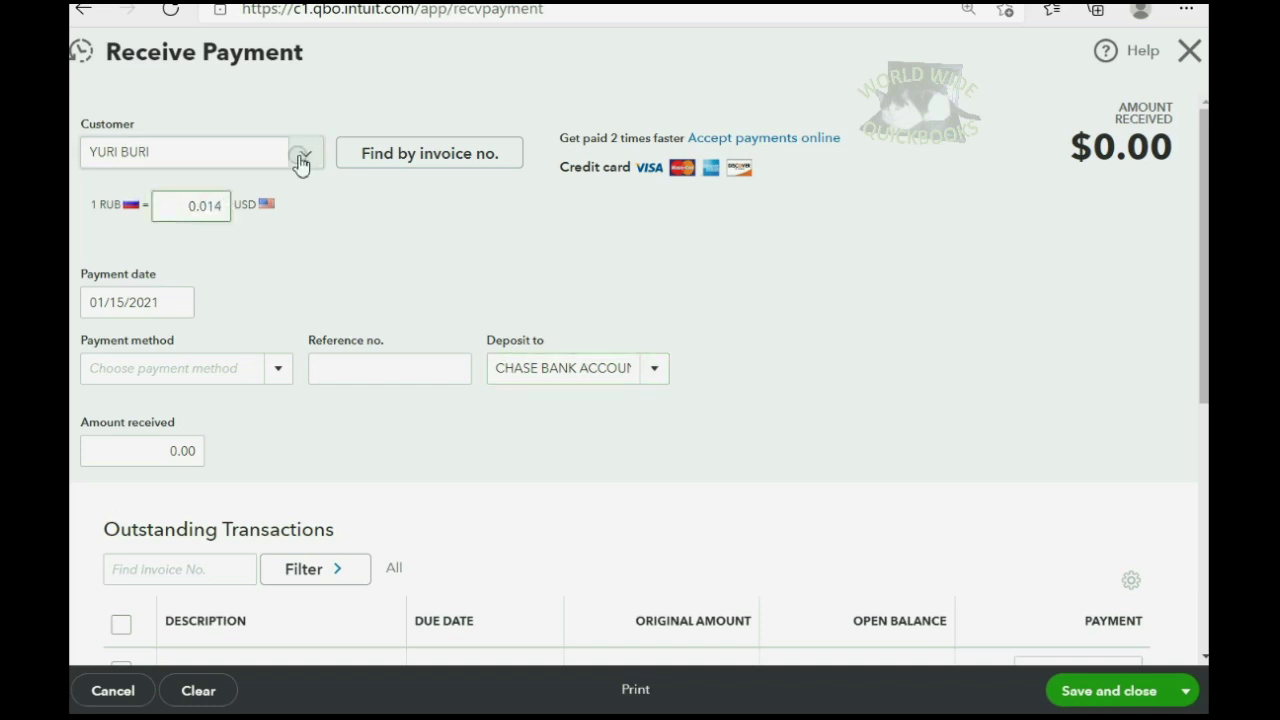
Apply the changed Russian Rouble exchange rate to this payment transaction only
{"action": "key", "text": "Tab"}
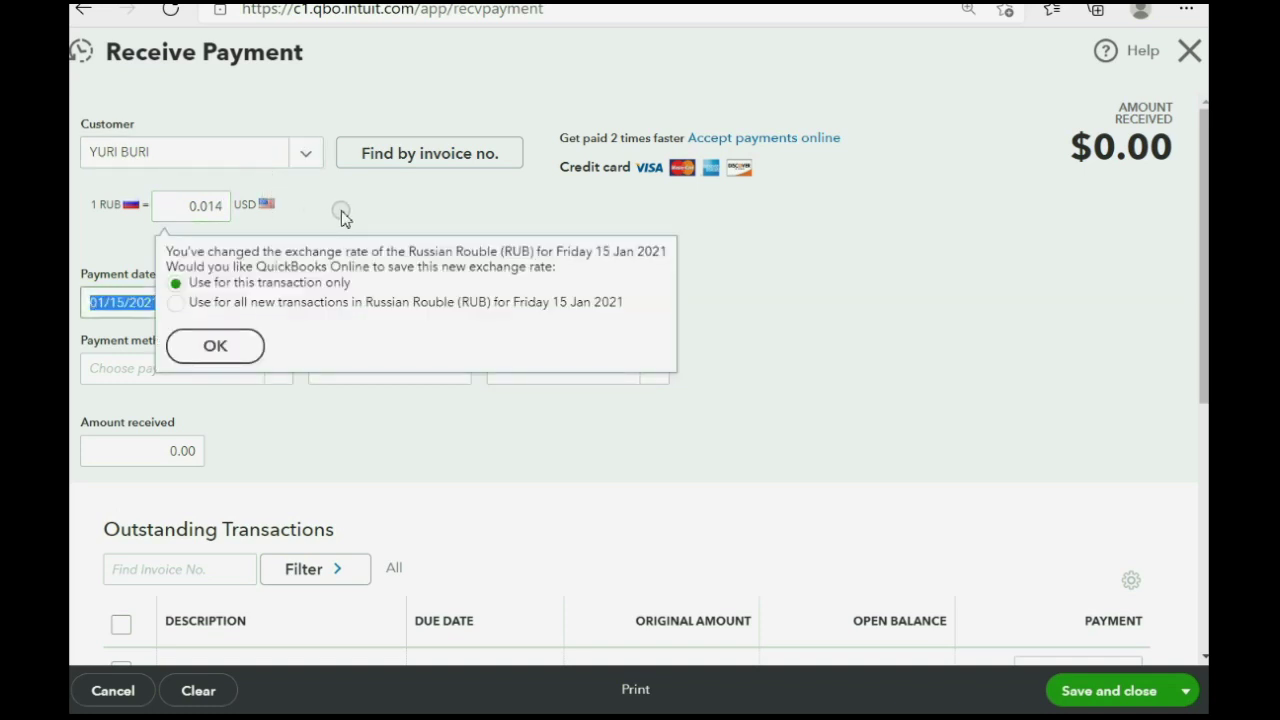
{"action": "left_click", "coordinate": [234, 352]}
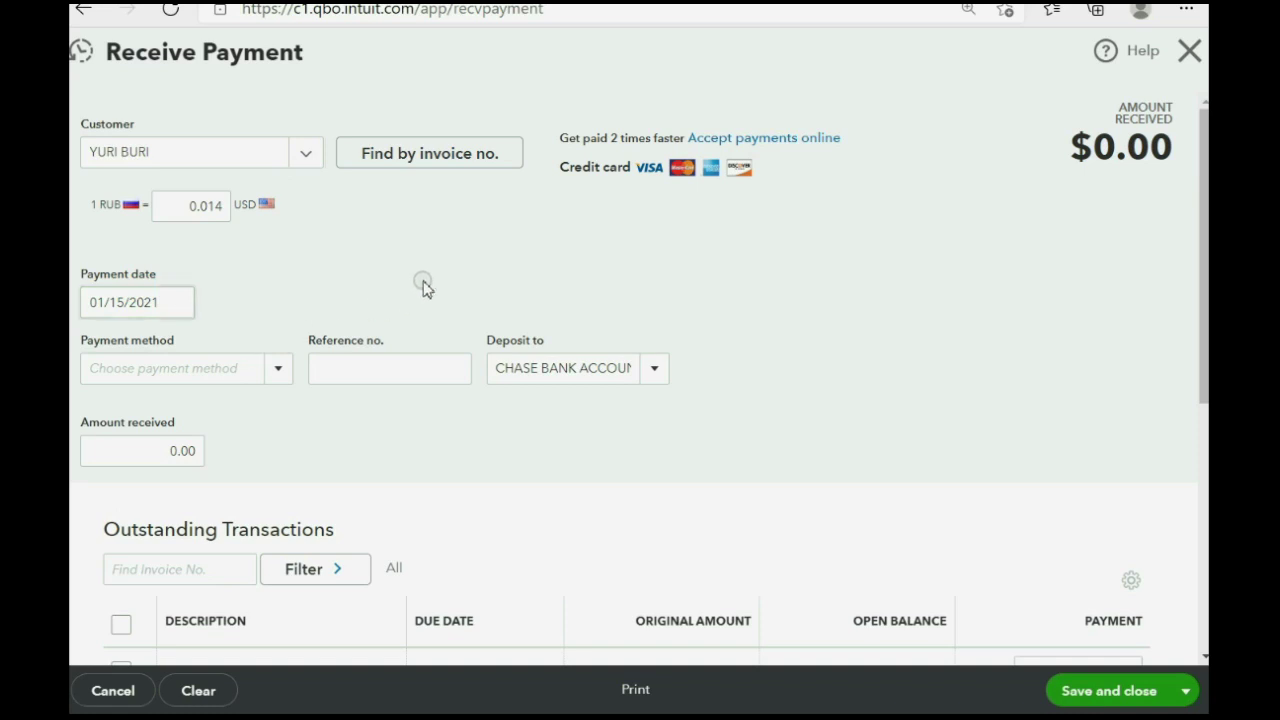
{"action": "left_click", "coordinate": [179, 201]}
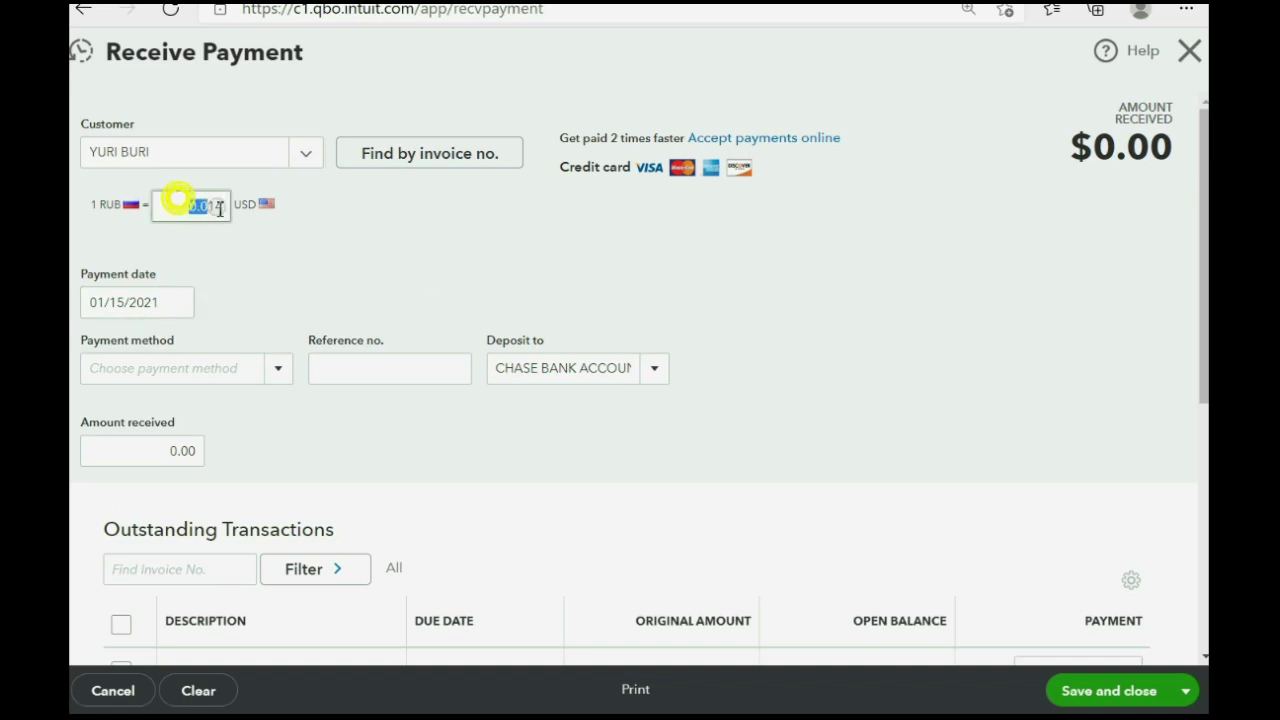
{"action": "left_click", "coordinate": [491, 263]}
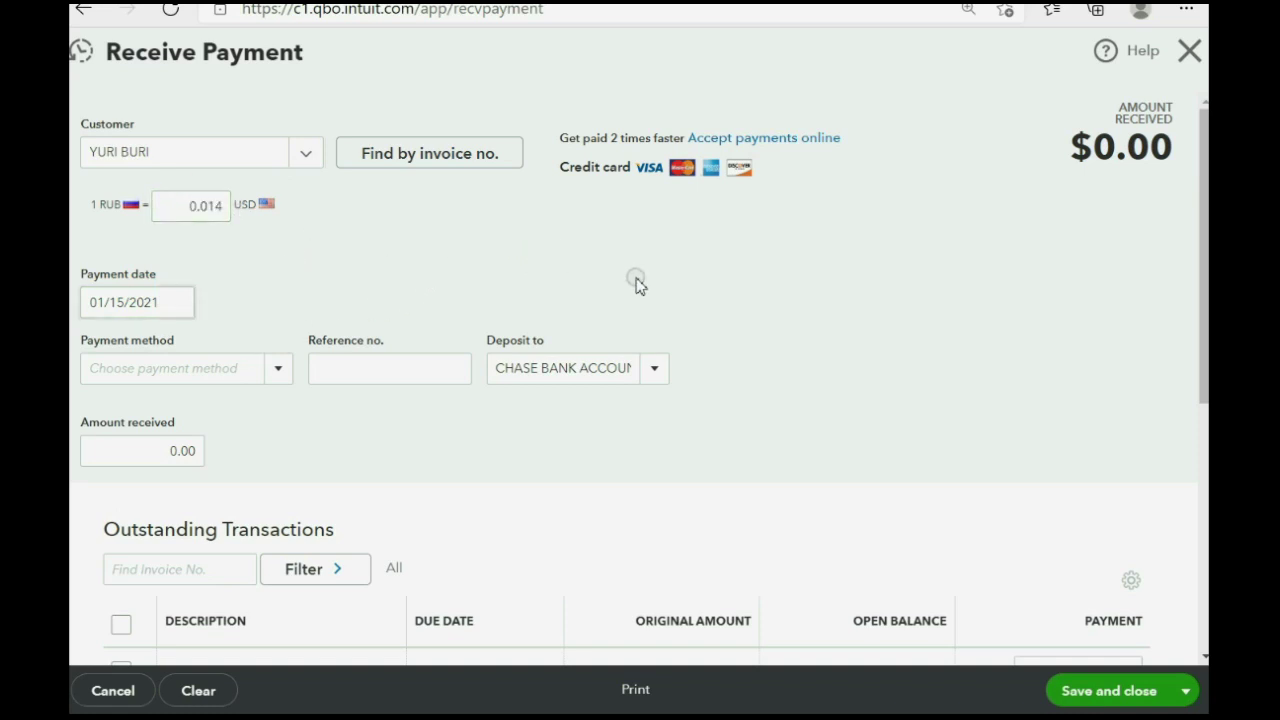
Enter 10,000 as the amount received so that it pays Invoice # 1007 in full
{"action": "scroll", "coordinate": [637, 285], "scroll_direction": "down", "scroll_amount": 2}
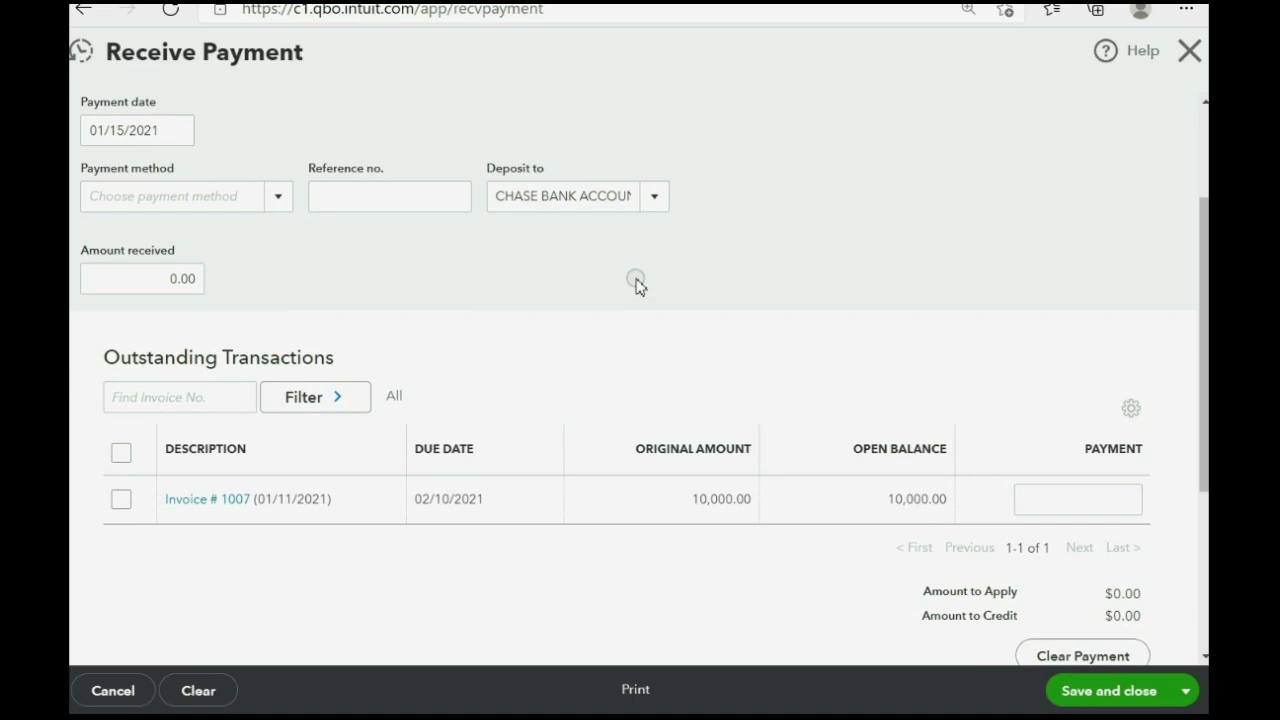
{"action": "scroll", "coordinate": [637, 285], "scroll_direction": "up", "scroll_amount": 2}
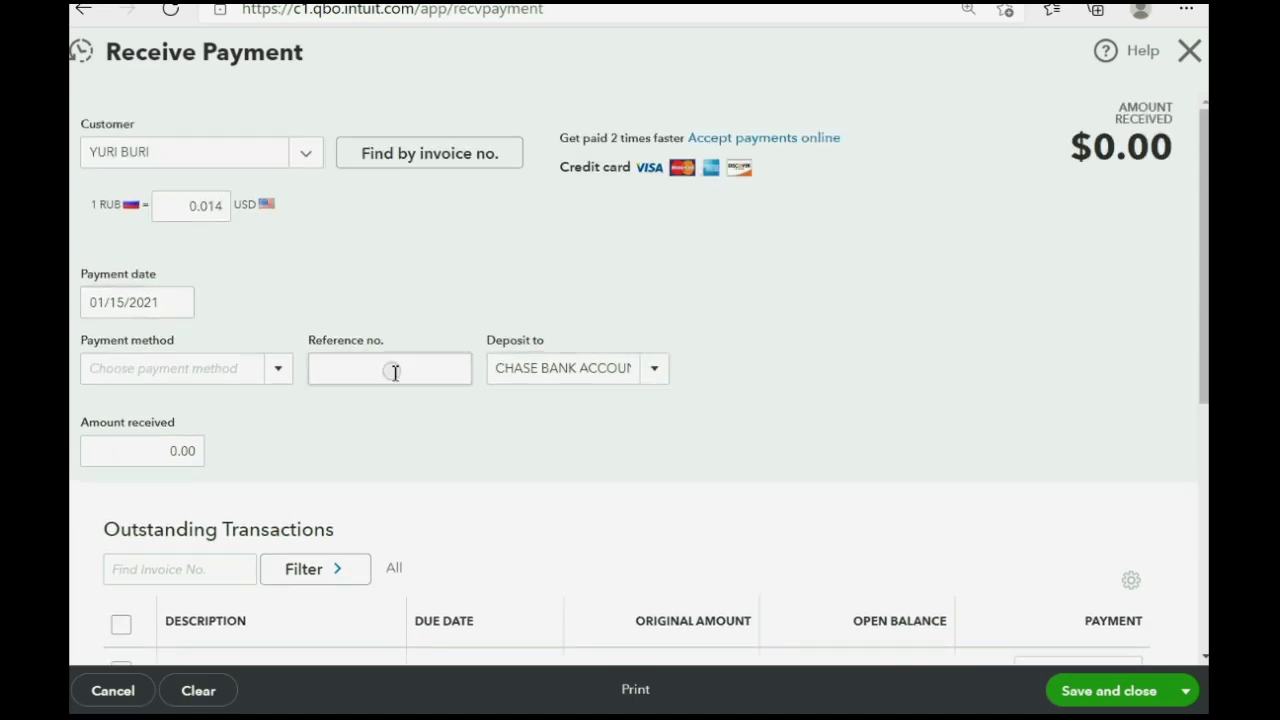
{"action": "left_click", "coordinate": [166, 450]}
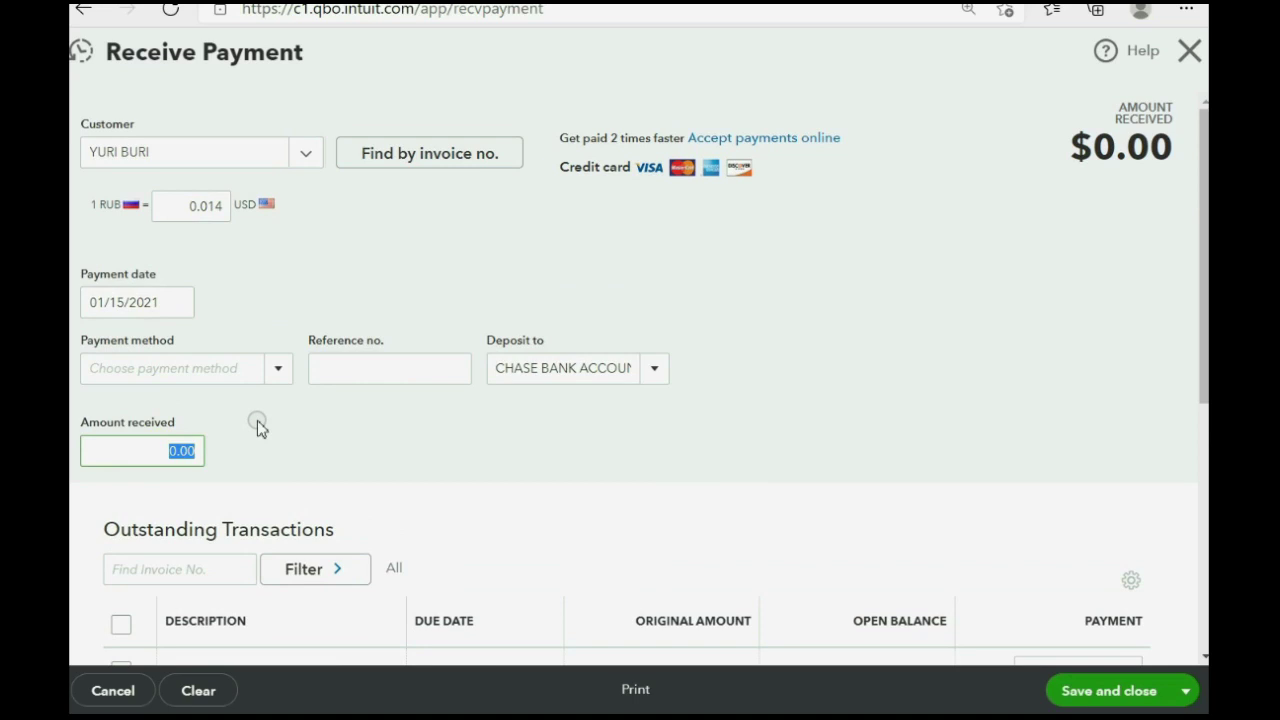
{"action": "type", "text": "10000"}
{"action": "key", "text": "Tab"}
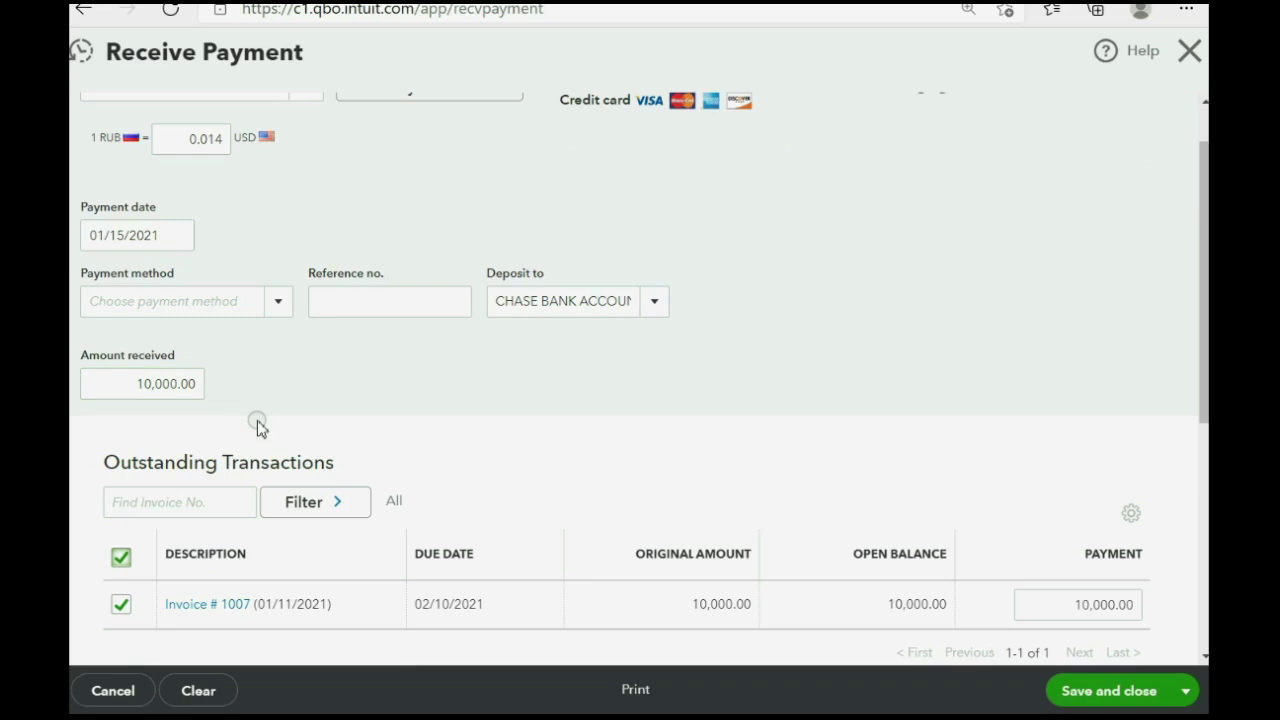
{"action": "scroll", "coordinate": [284, 336], "scroll_direction": "down", "scroll_amount": 3}
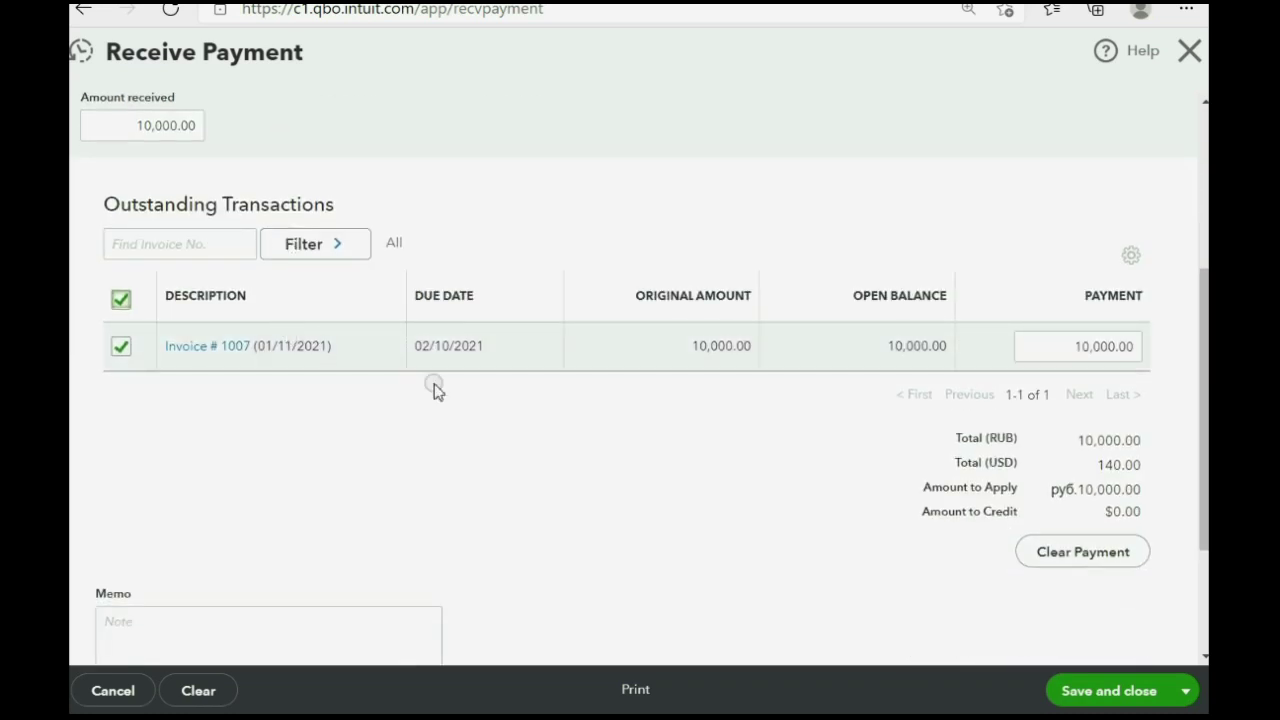
Check the payment's rouble and USD totals against the amount received, and save and close the payment
{"action": "left_click_drag", "start_coordinate": [1097, 465], "coordinate": [1141, 466]}
{"action": "left_click", "coordinate": [805, 491]}
{"action": "scroll", "coordinate": [752, 447], "scroll_direction": "up", "scroll_amount": 2}
{"action": "scroll", "coordinate": [737, 426], "scroll_direction": "up", "scroll_amount": 1}
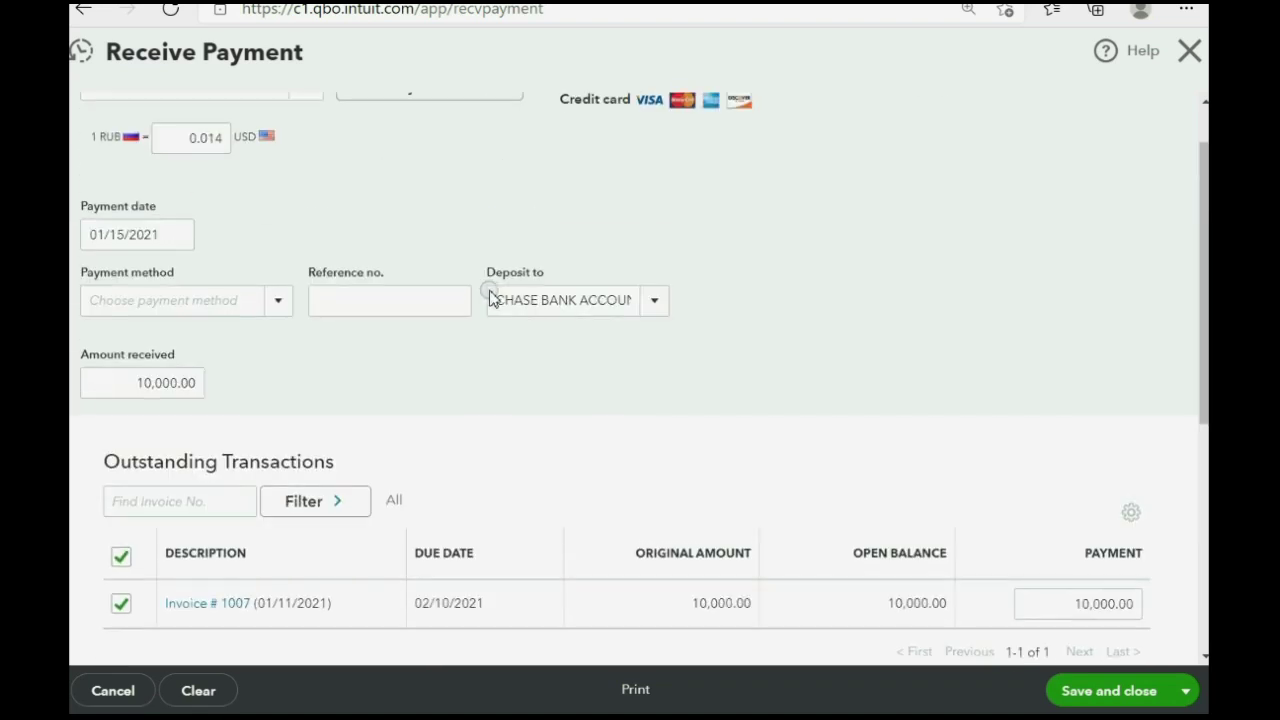
{"action": "left_click", "coordinate": [183, 390]}
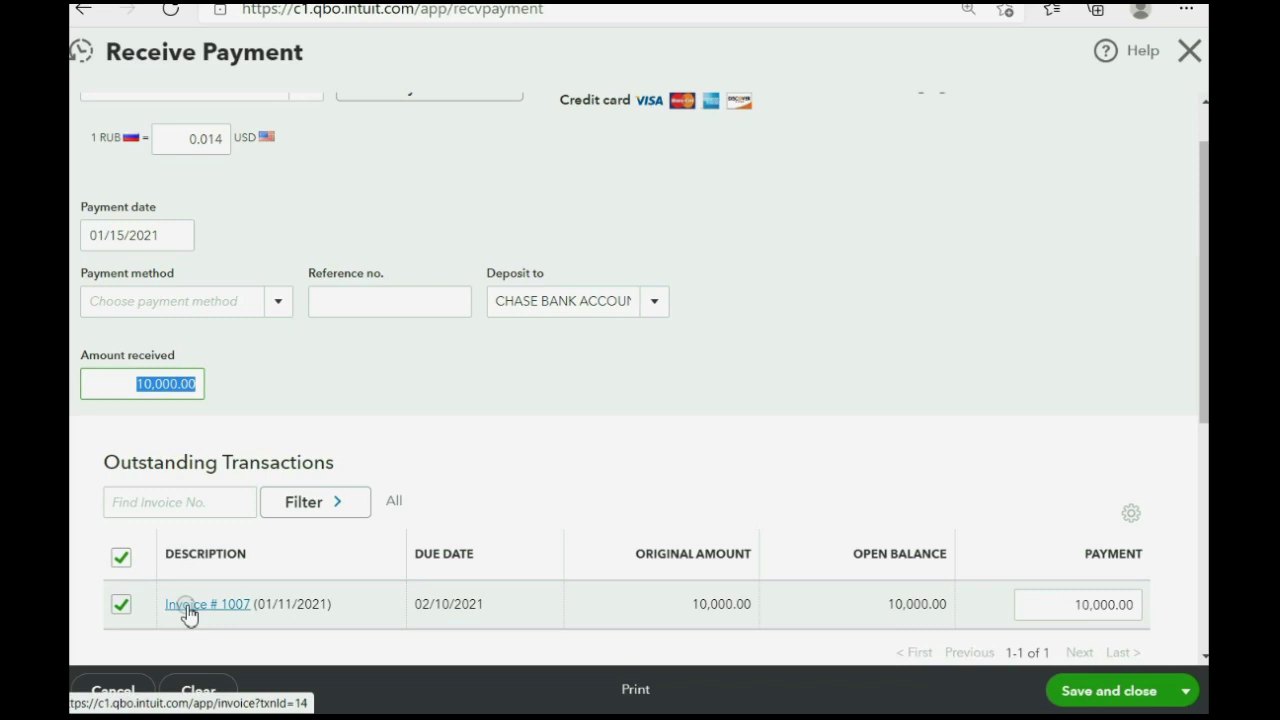
{"action": "scroll", "coordinate": [510, 378], "scroll_direction": "down", "scroll_amount": 1}
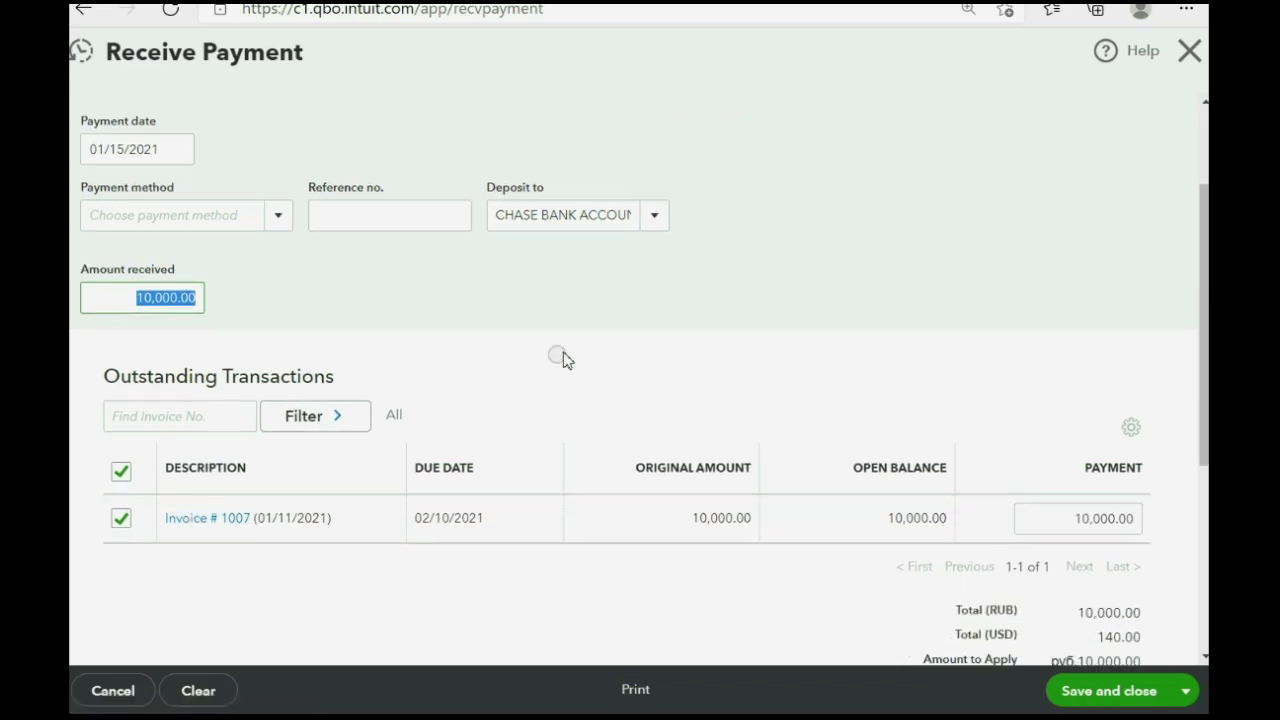
{"action": "scroll", "coordinate": [722, 337], "scroll_direction": "down", "scroll_amount": 2}
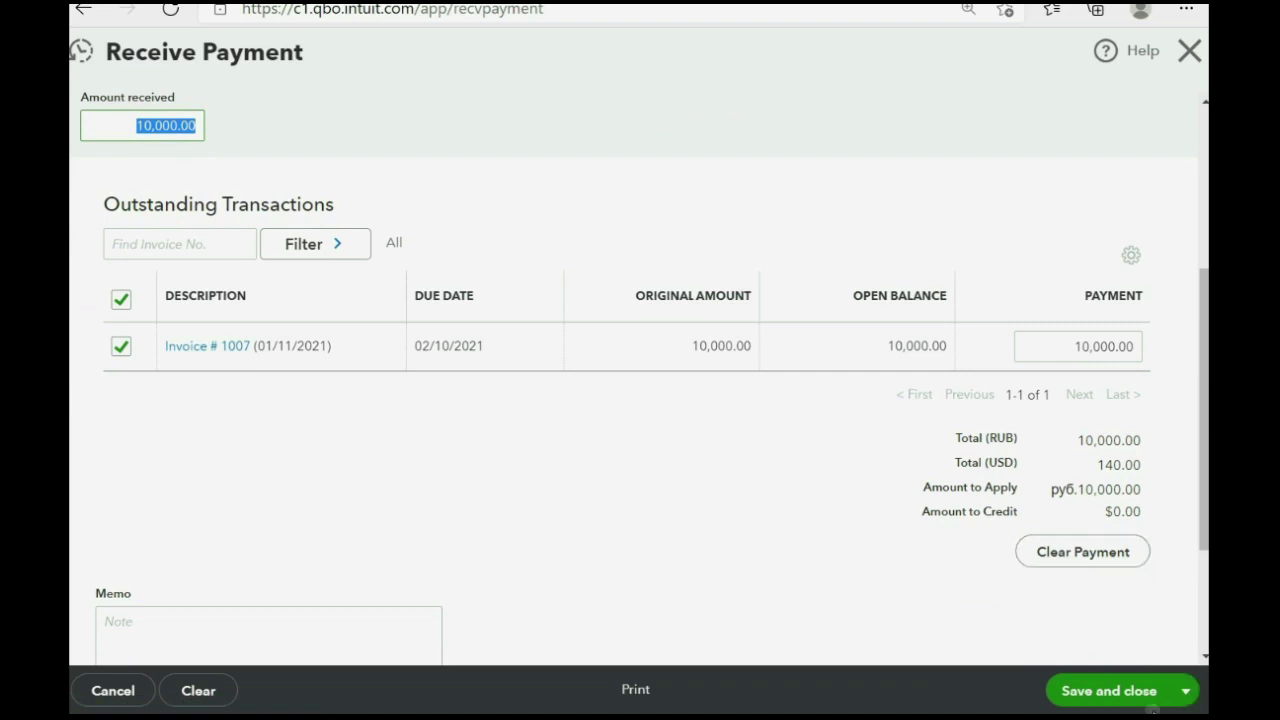
{"action": "left_click", "coordinate": [1114, 695]}
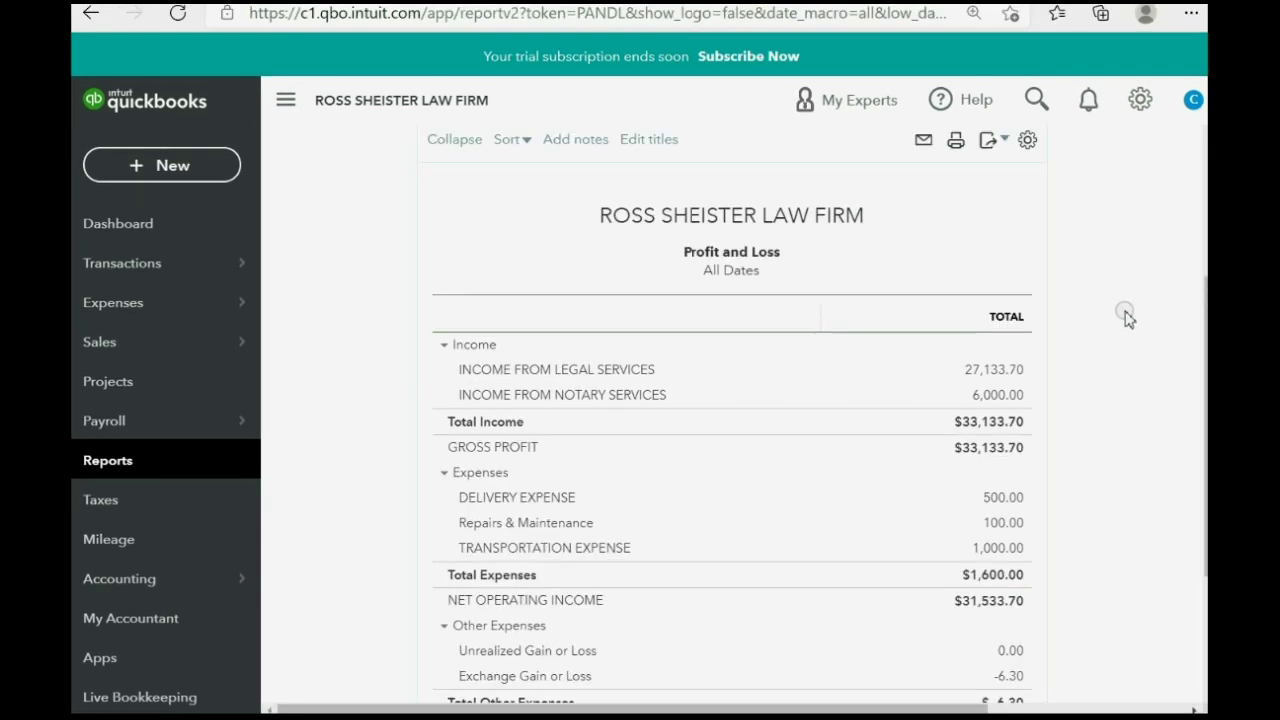
Examine the exchange gain or loss under Other Expenses in the All Dates Profit and Loss report
{"action": "scroll", "coordinate": [1125, 318], "scroll_direction": "down", "scroll_amount": 1}
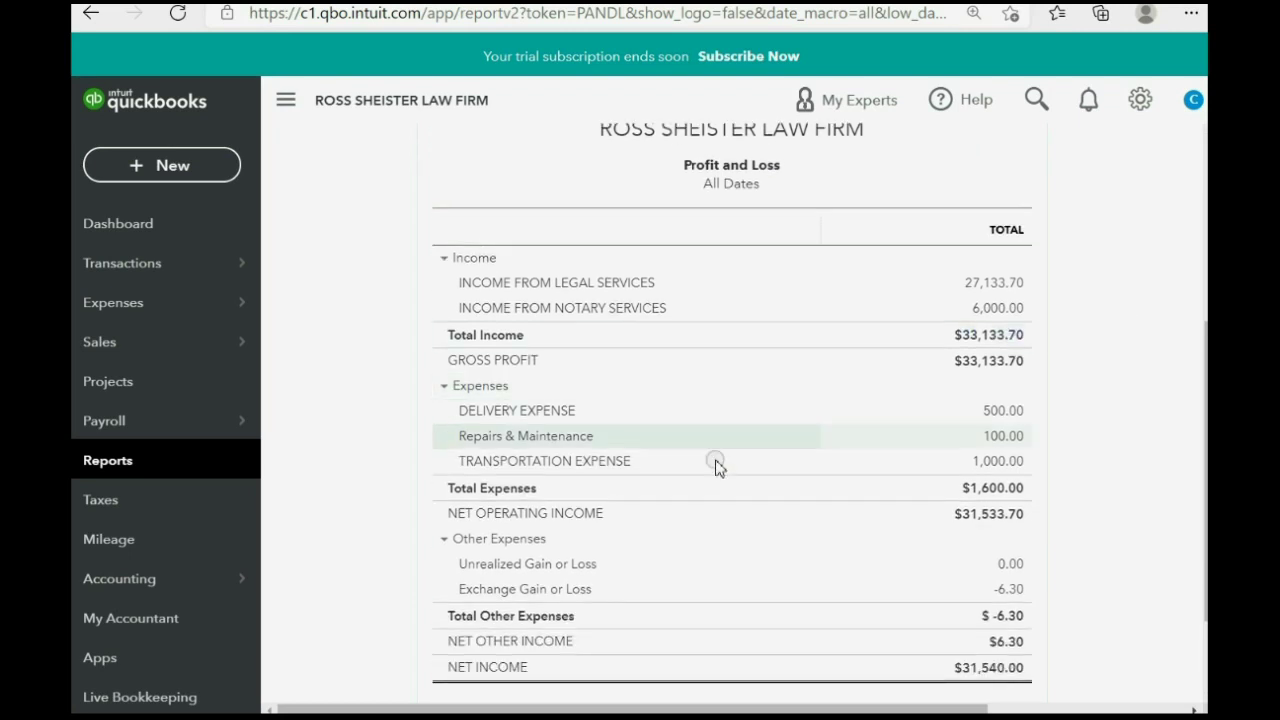
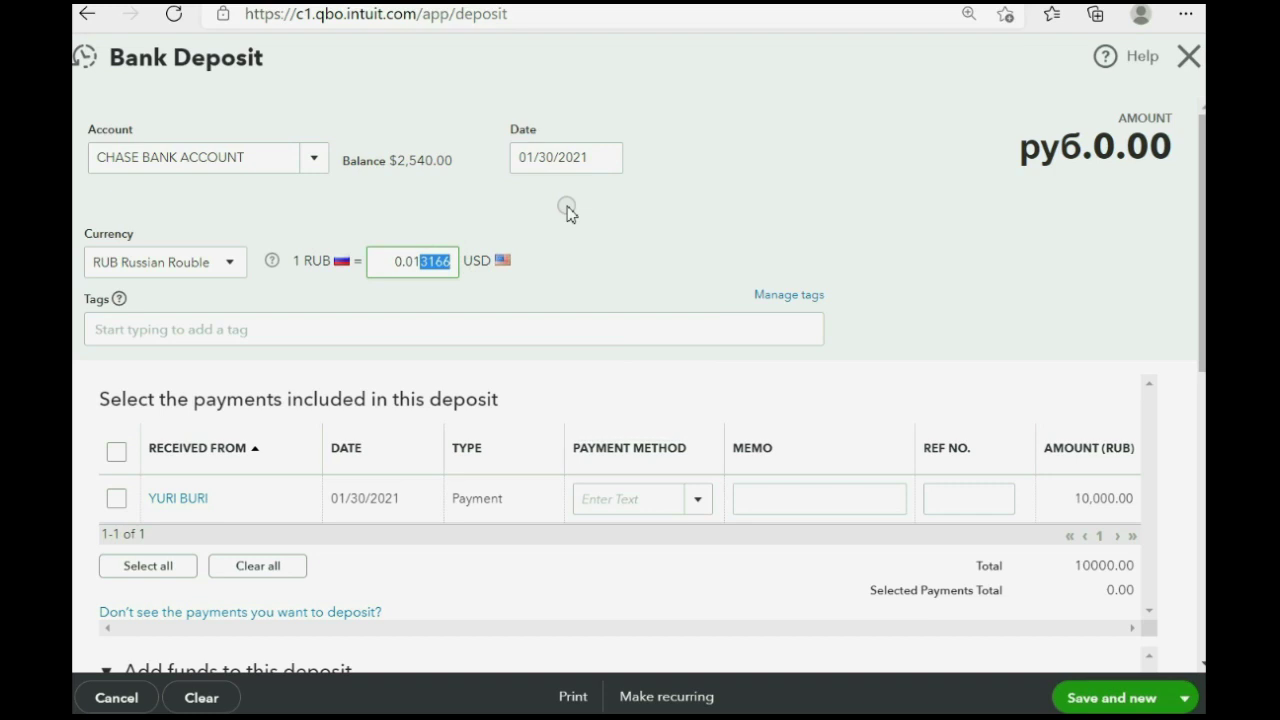
Set the rouble bank deposit's exchange rate to 0.012 USD per RUB and include the 01/30/2021 customer payment in the deposit
{"action": "type", "text": "2"}
{"action": "key", "text": "Tab"}
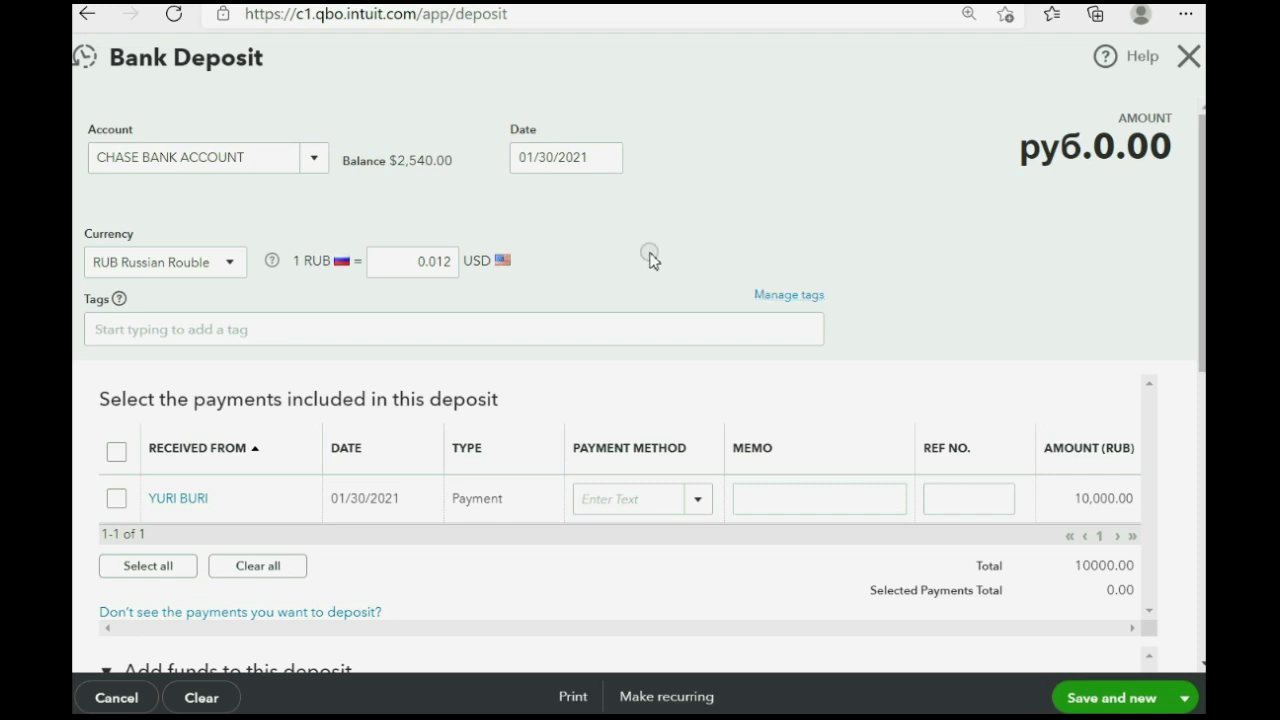
{"action": "left_click", "coordinate": [595, 158]}
{"action": "left_click", "coordinate": [740, 177]}
{"action": "scroll", "coordinate": [741, 178], "scroll_direction": "down", "scroll_amount": 1}
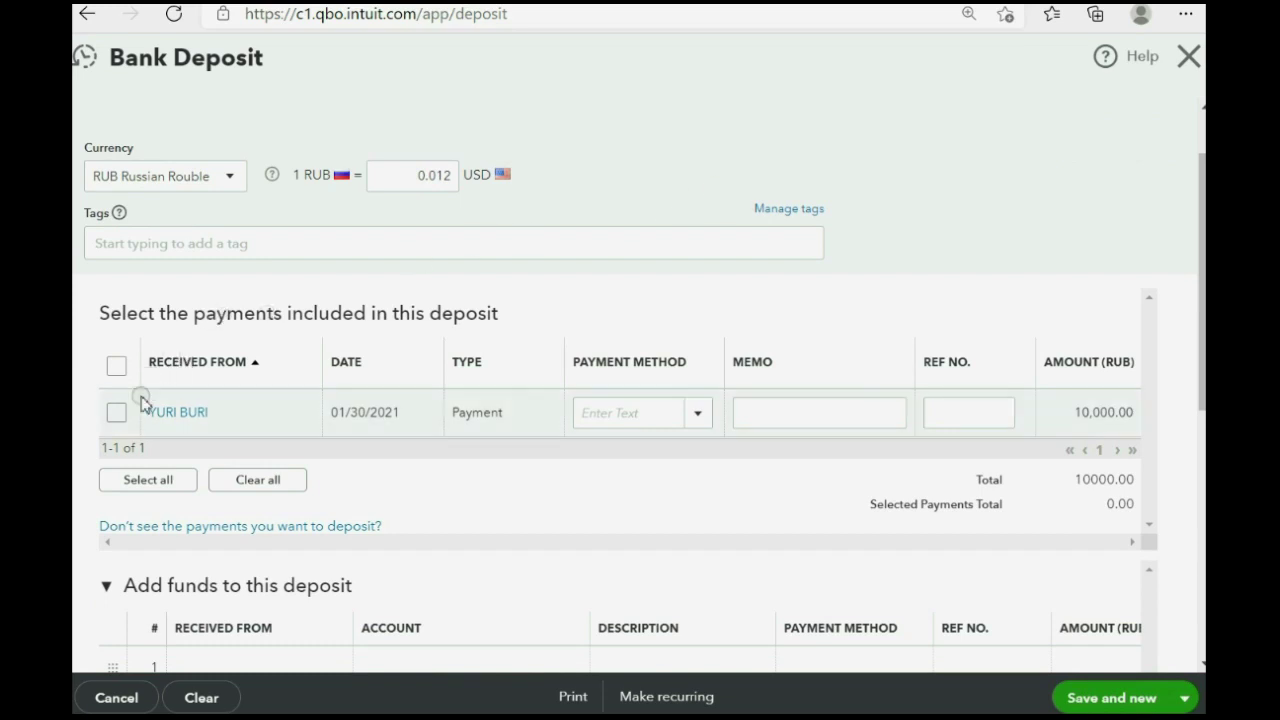
{"action": "left_click", "coordinate": [117, 415]}
{"action": "scroll", "coordinate": [1103, 430], "scroll_direction": "up", "scroll_amount": 1}
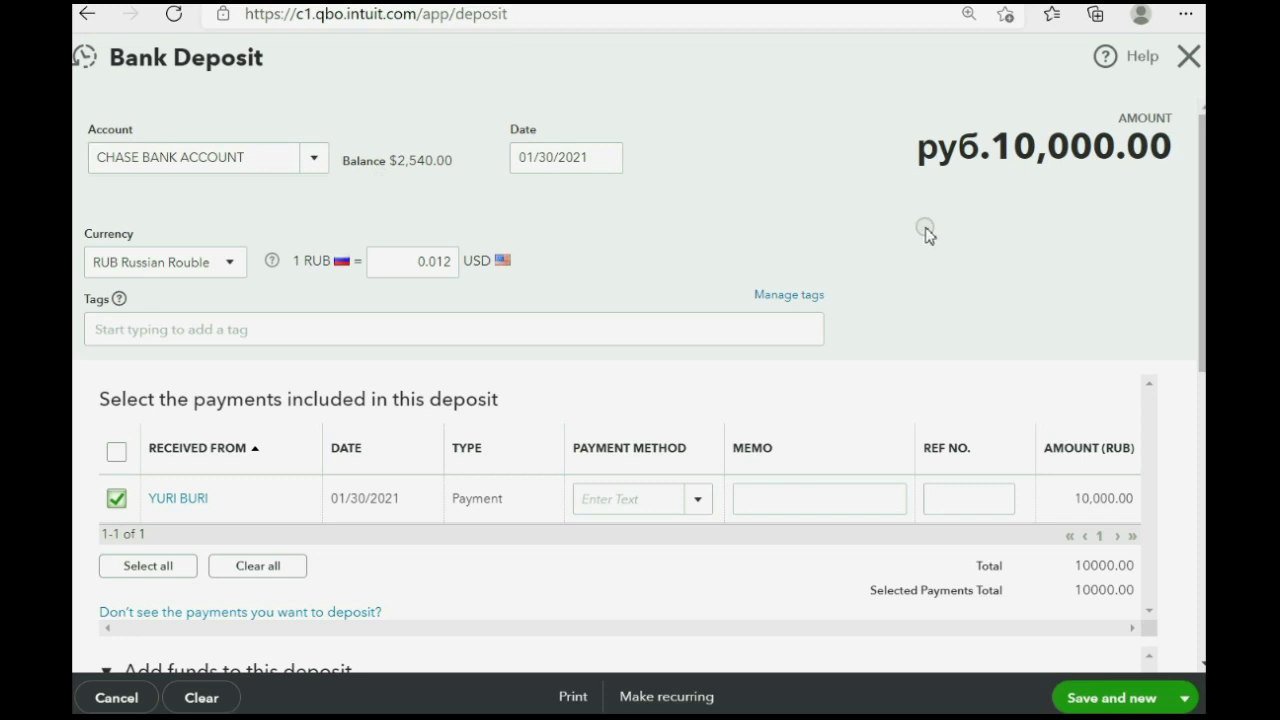
Review the deposit's USD total against its selected rouble payment and exchange rate
{"action": "scroll", "coordinate": [946, 136], "scroll_direction": "down", "scroll_amount": 5}
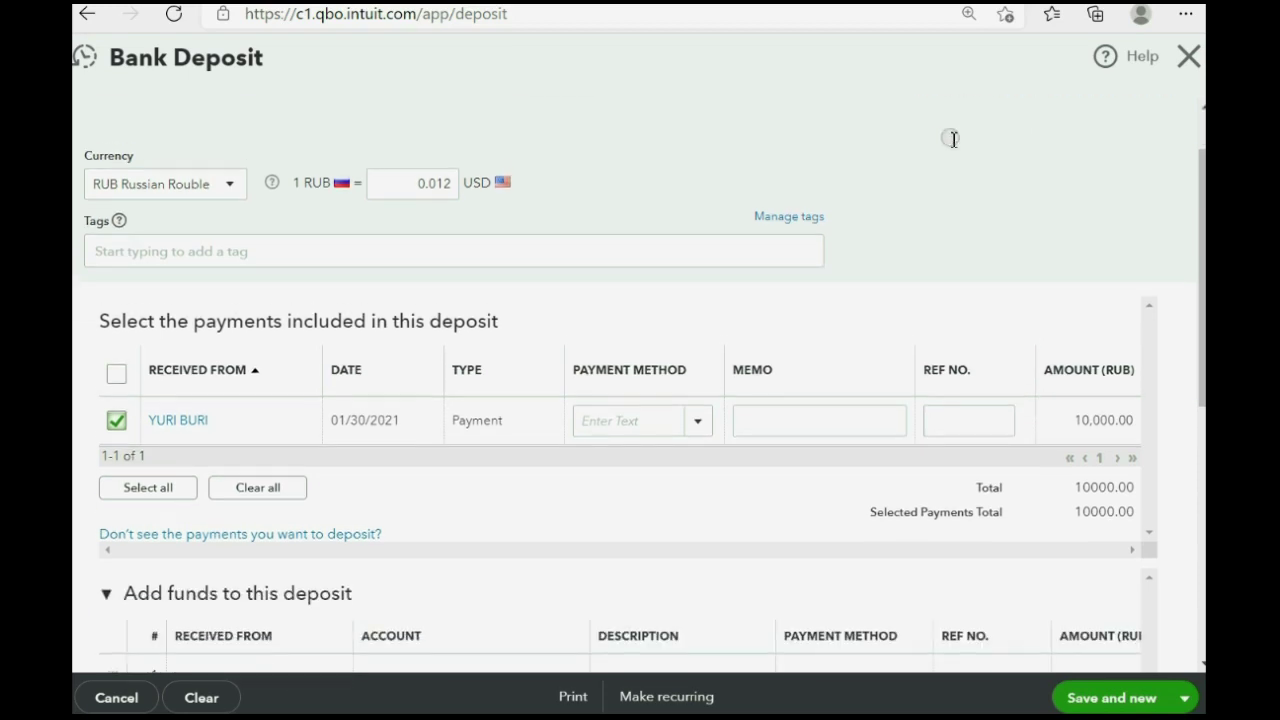
{"action": "scroll", "coordinate": [922, 137], "scroll_direction": "down", "scroll_amount": 1}
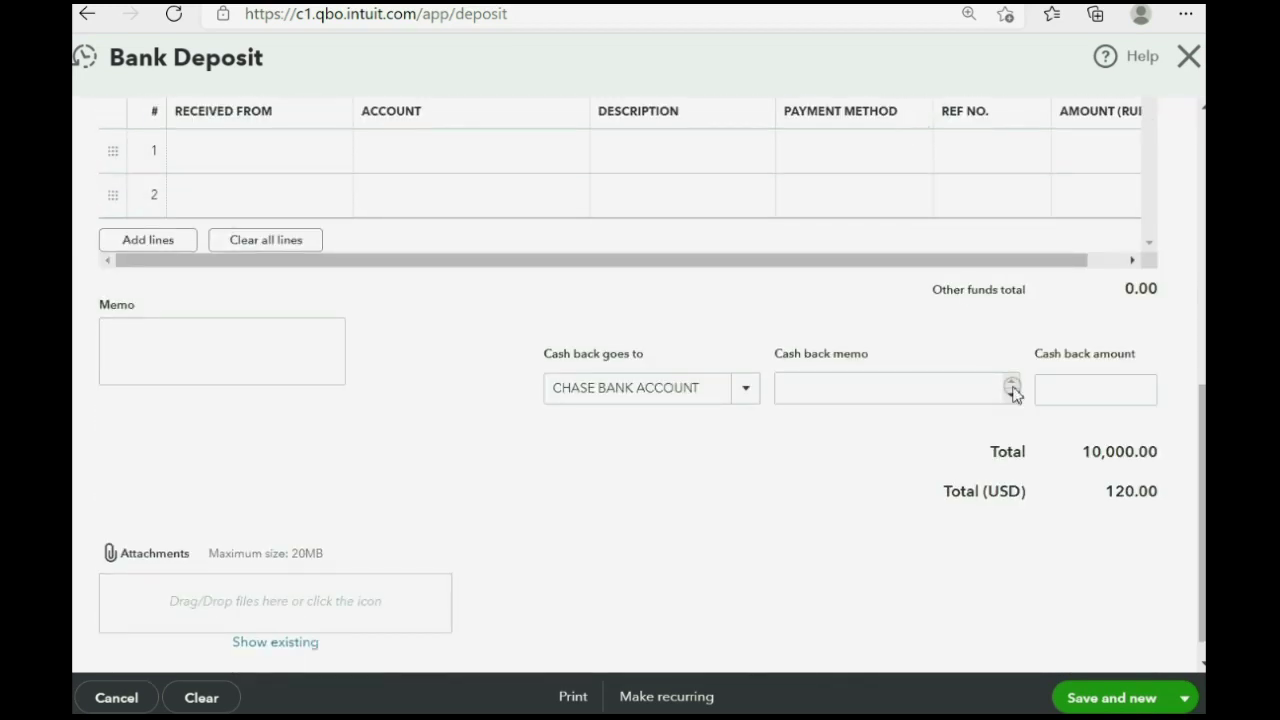
{"action": "left_click_drag", "start_coordinate": [1106, 491], "coordinate": [1158, 491]}
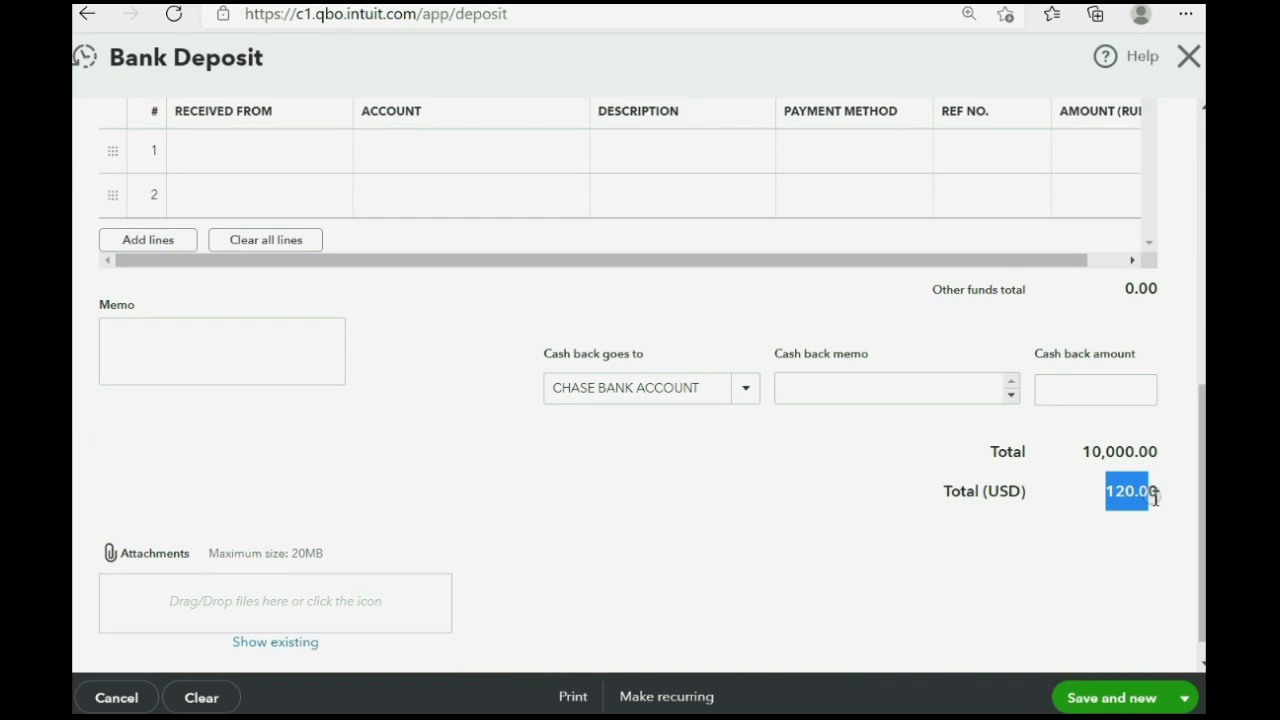
{"action": "scroll", "coordinate": [1079, 401], "scroll_direction": "up", "scroll_amount": 4}
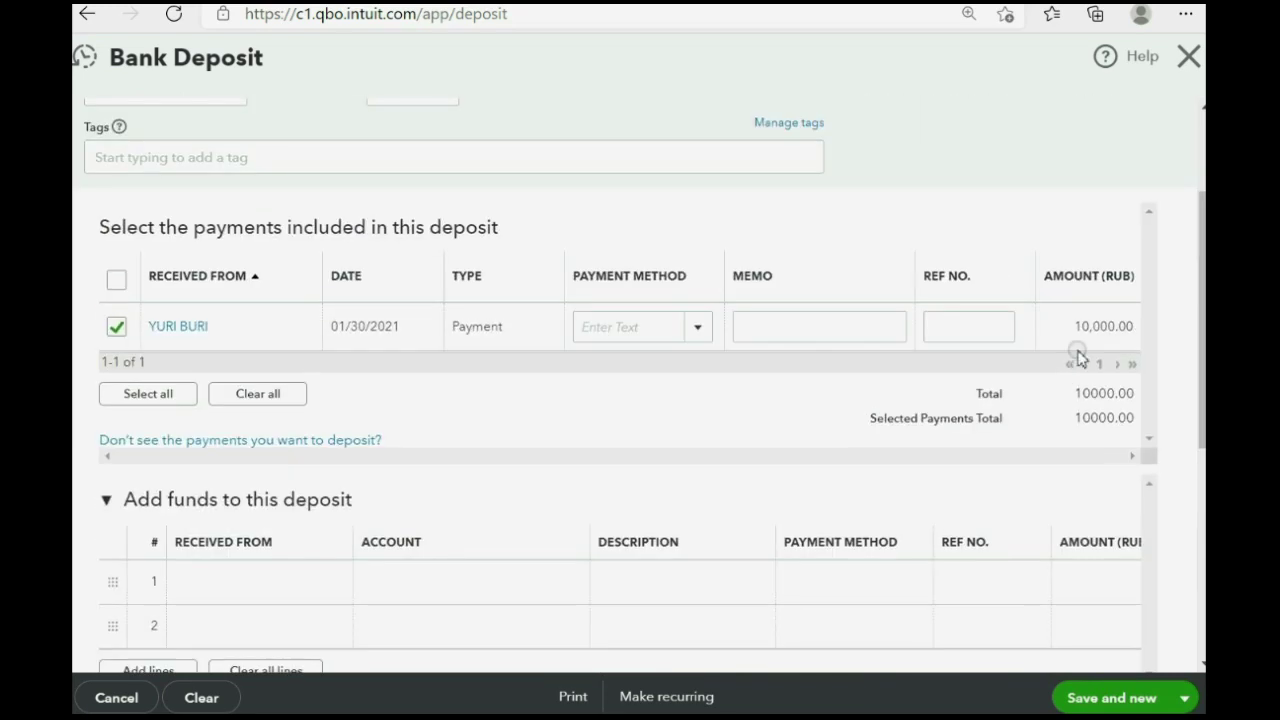
{"action": "scroll", "coordinate": [1078, 322], "scroll_direction": "up", "scroll_amount": 2}
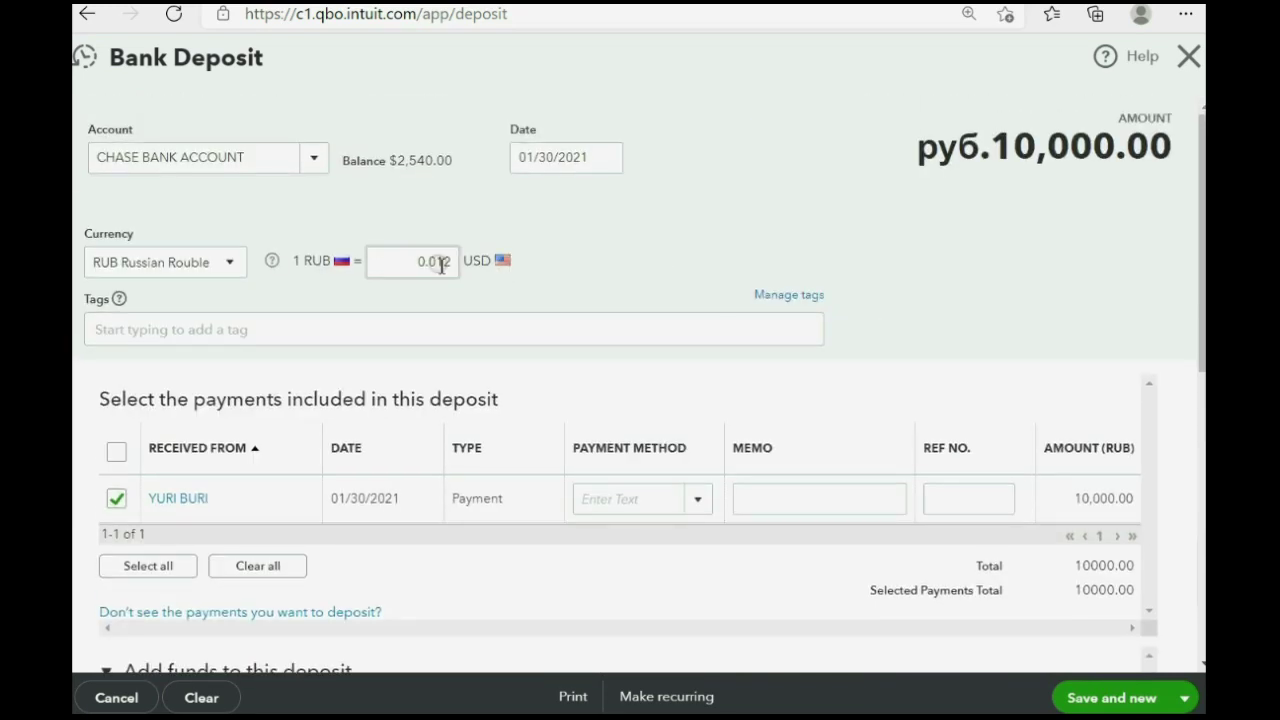
{"action": "scroll", "coordinate": [440, 263], "scroll_direction": "down", "scroll_amount": 4}
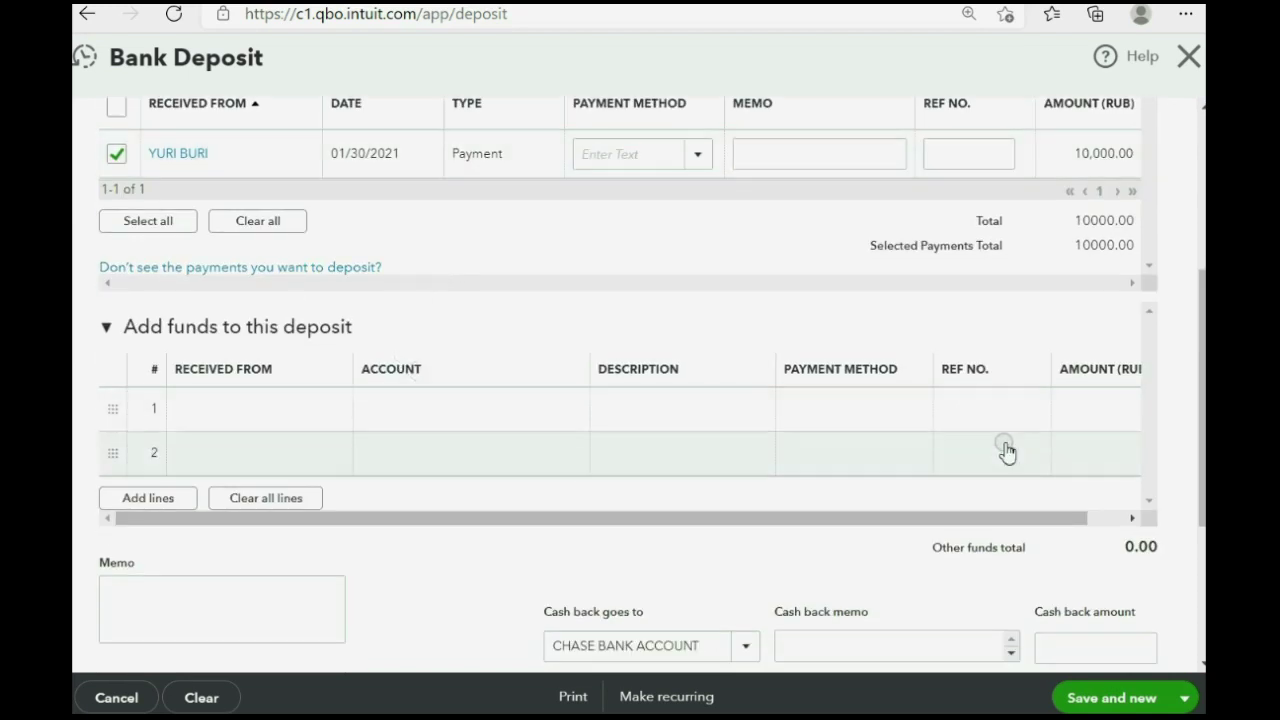
{"action": "scroll", "coordinate": [985, 410], "scroll_direction": "up", "scroll_amount": 2}
{"action": "scroll", "coordinate": [650, 205], "scroll_direction": "up", "scroll_amount": 1}
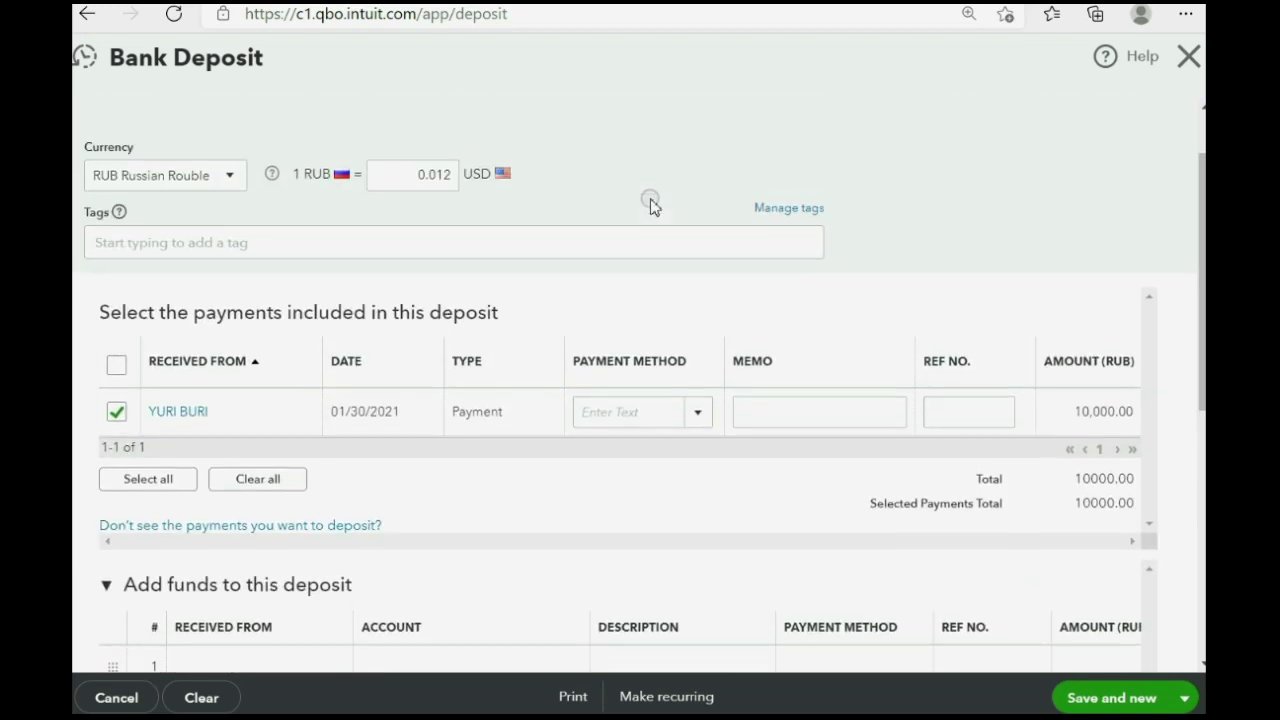
{"action": "scroll", "coordinate": [651, 206], "scroll_direction": "down", "scroll_amount": 4}
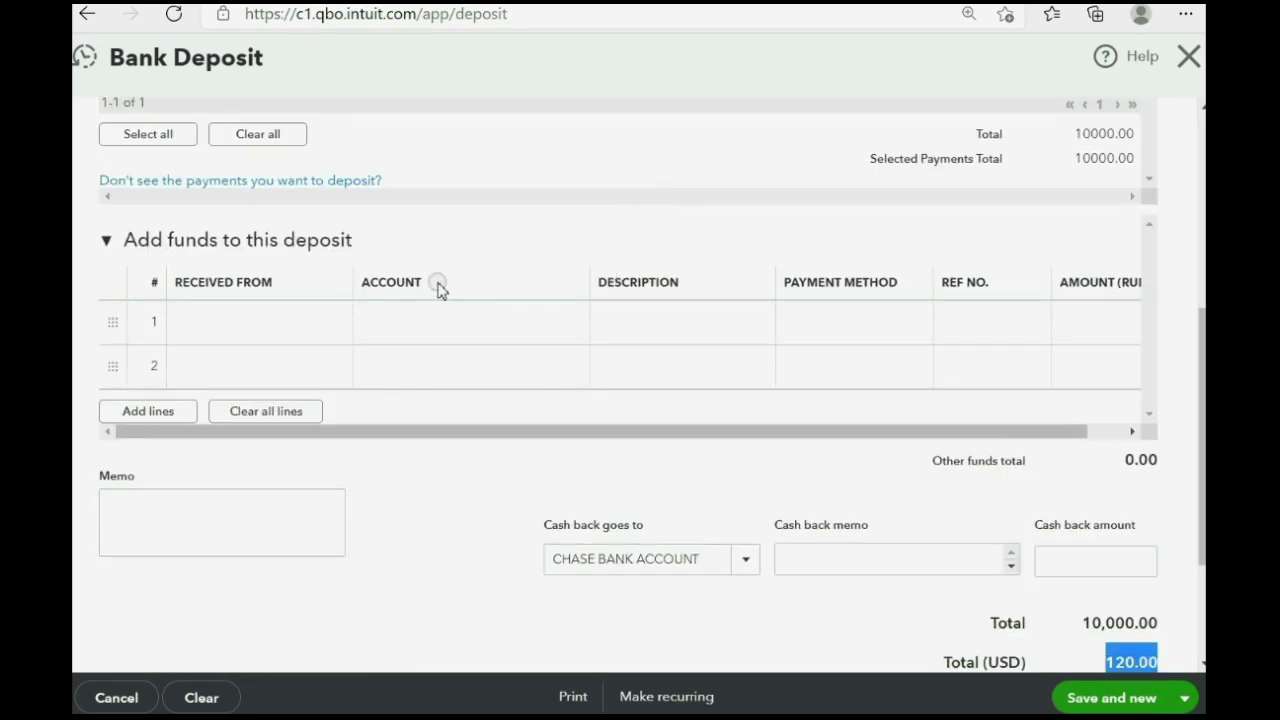
Look through the accounts available for the deposit's first added-funds line and start creating a new account there
{"action": "left_click", "coordinate": [449, 325]}
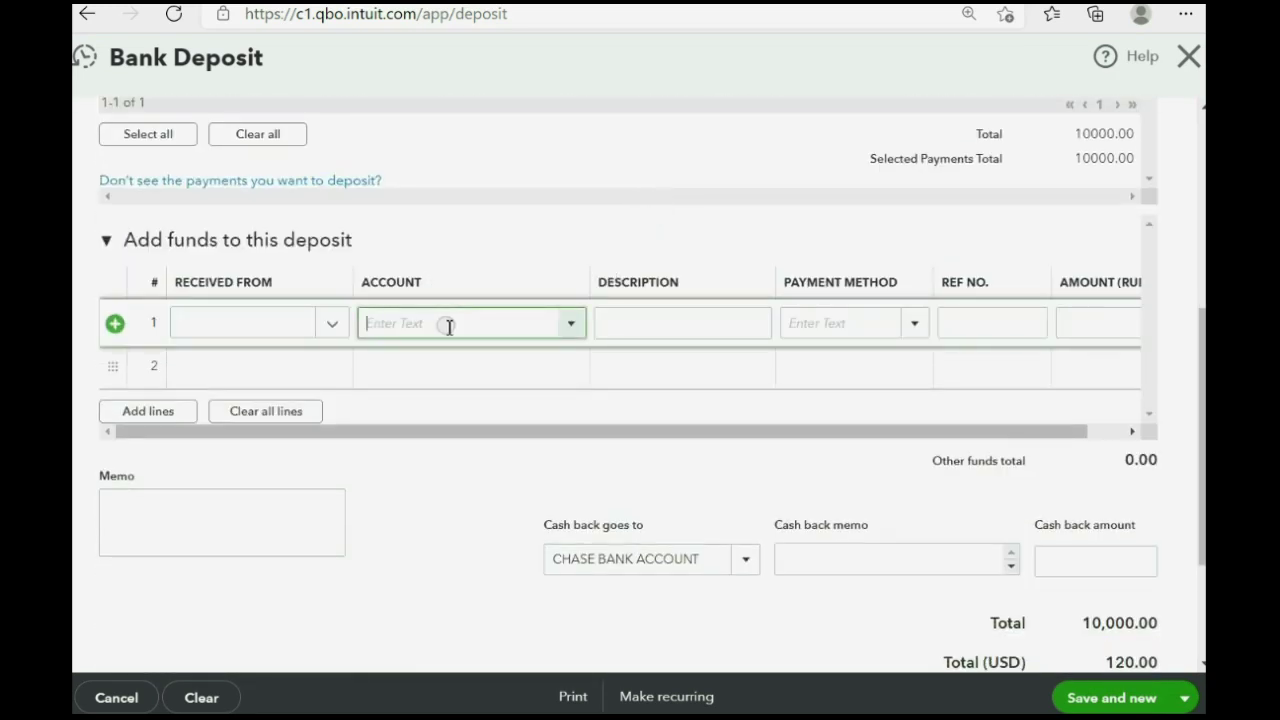
{"action": "left_click", "coordinate": [572, 326]}
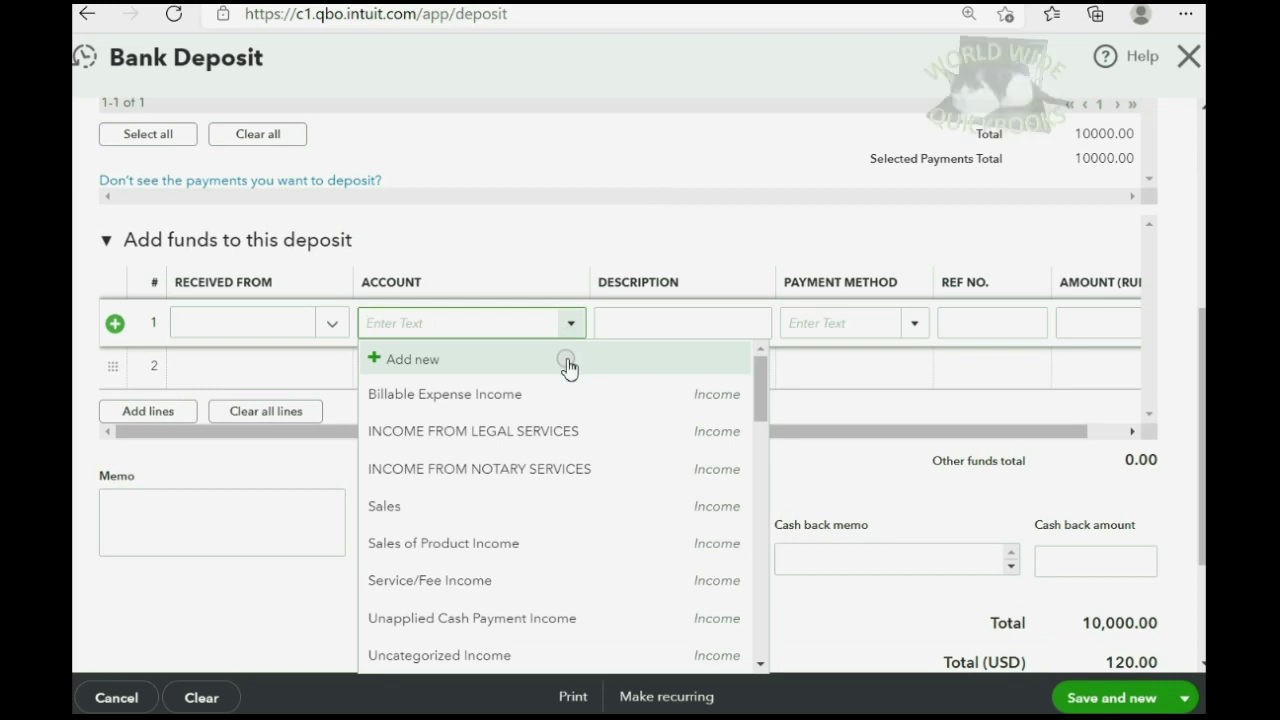
{"action": "scroll", "coordinate": [568, 366], "scroll_direction": "down", "scroll_amount": 5}
{"action": "scroll", "coordinate": [566, 366], "scroll_direction": "down", "scroll_amount": 5}
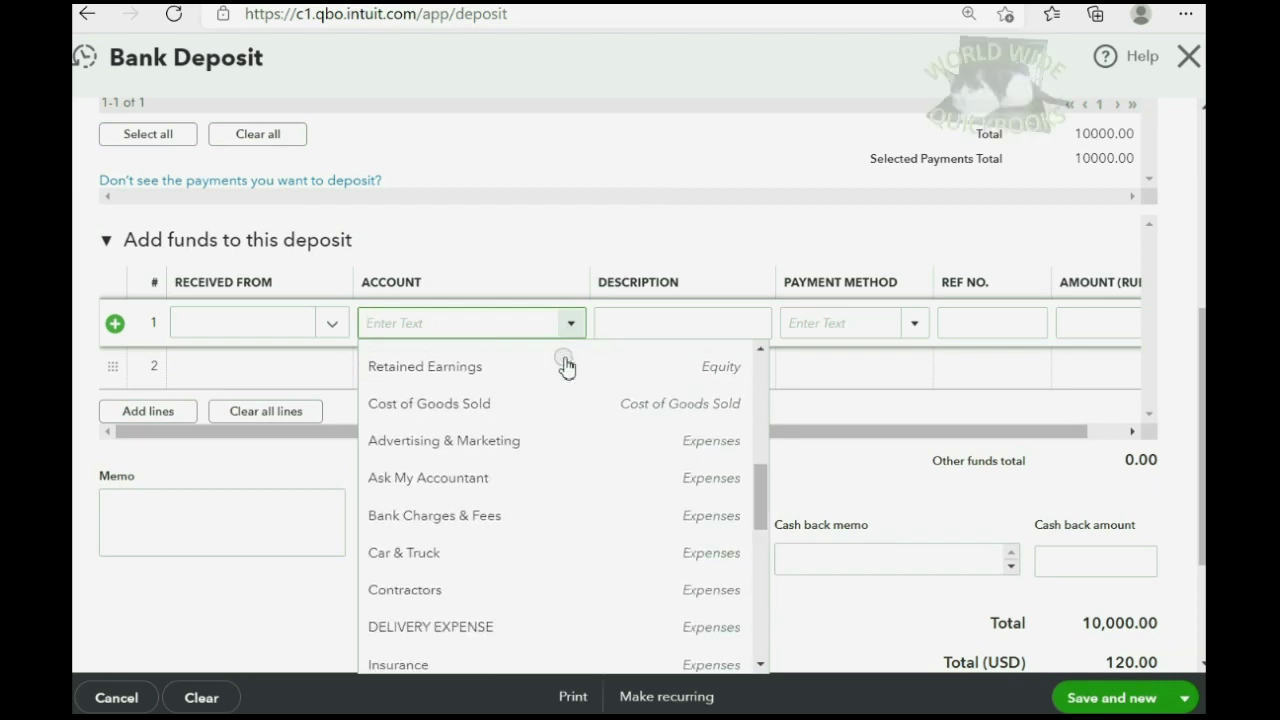
{"action": "scroll", "coordinate": [566, 366], "scroll_direction": "down", "scroll_amount": 3}
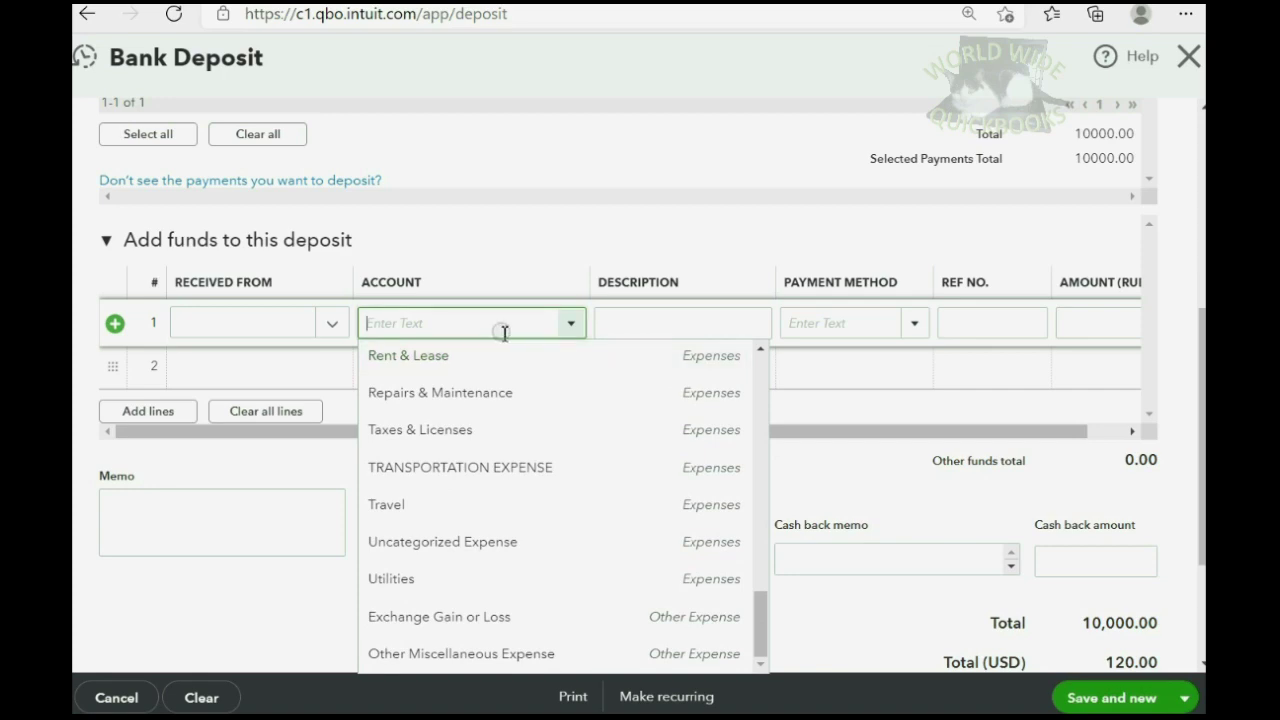
{"action": "scroll", "coordinate": [504, 309], "scroll_direction": "up", "scroll_amount": 4}
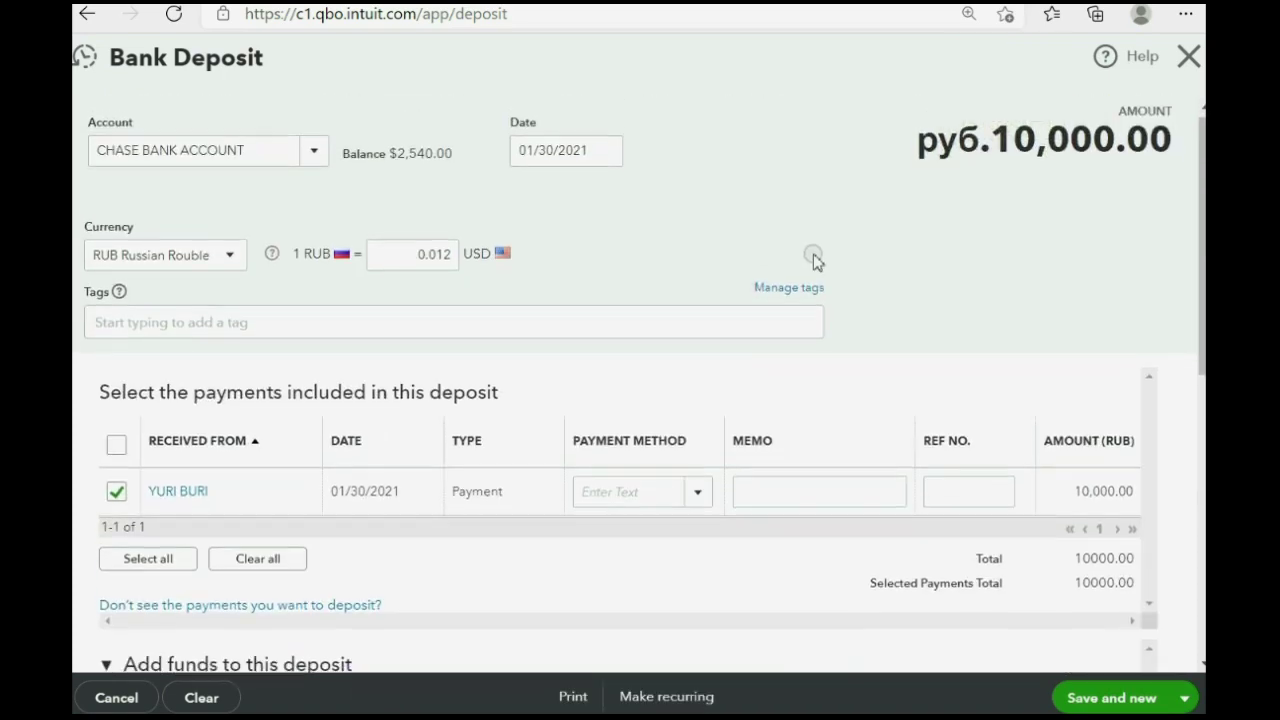
{"action": "scroll", "coordinate": [807, 257], "scroll_direction": "down", "scroll_amount": 4}
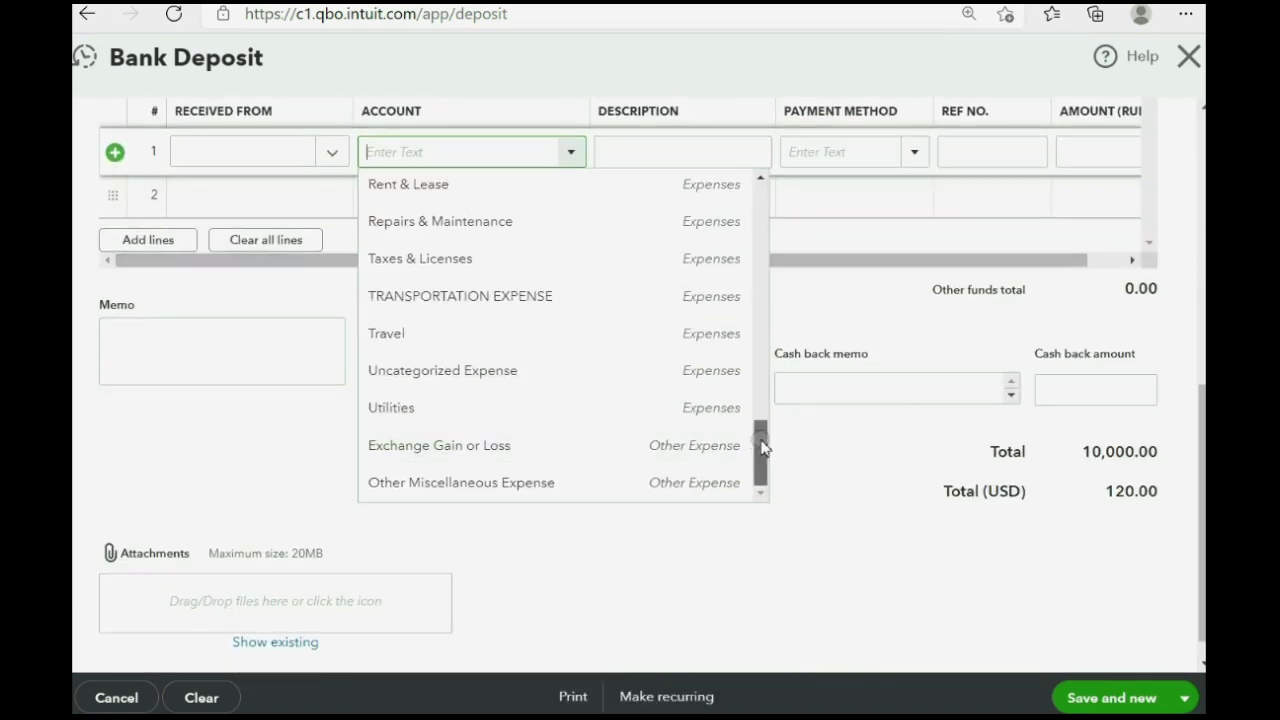
{"action": "left_click_drag", "start_coordinate": [757, 443], "coordinate": [754, 200]}
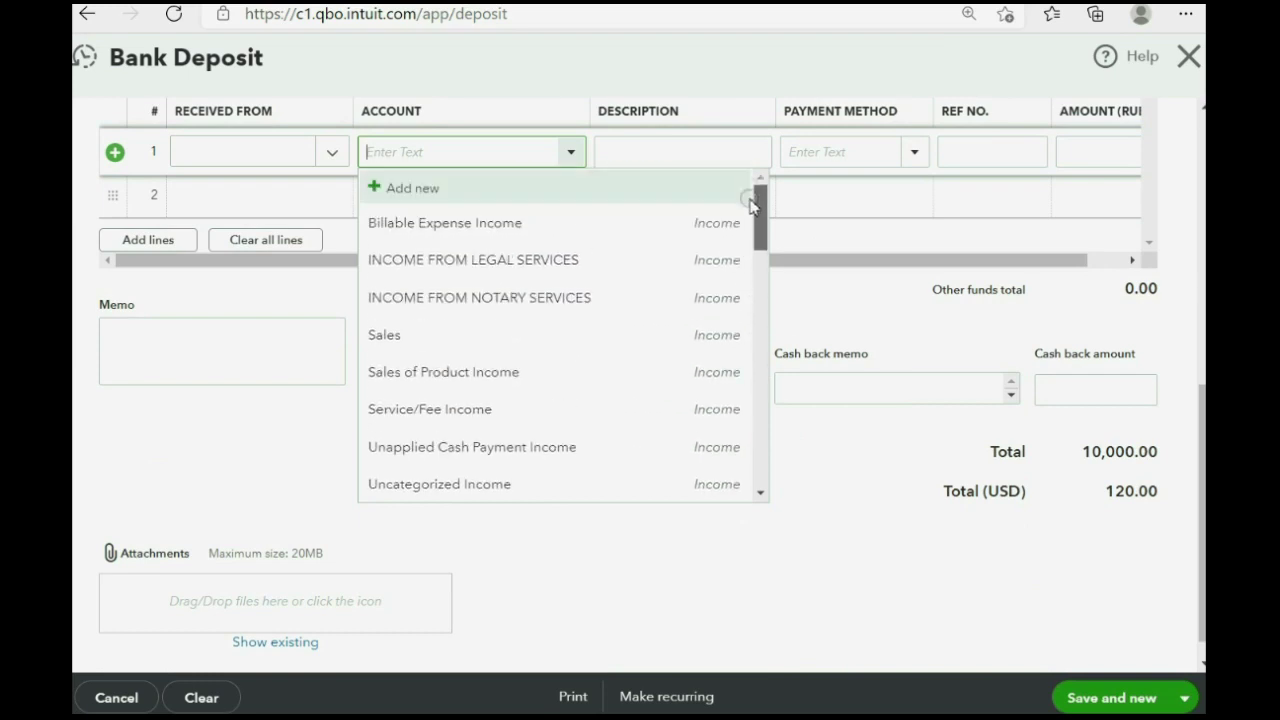
{"action": "left_click", "coordinate": [469, 191]}
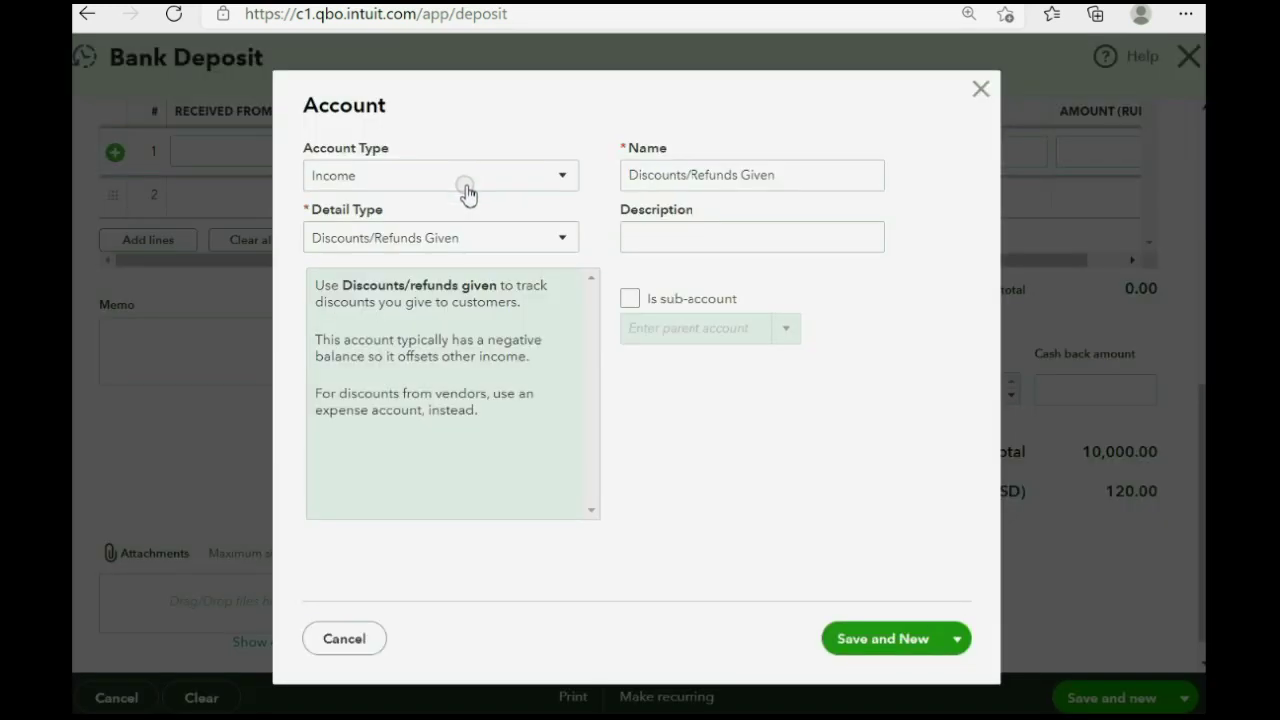
Set the new account's type to Expenses and its detail type to Other Business Expenses
{"action": "left_click", "coordinate": [467, 186]}
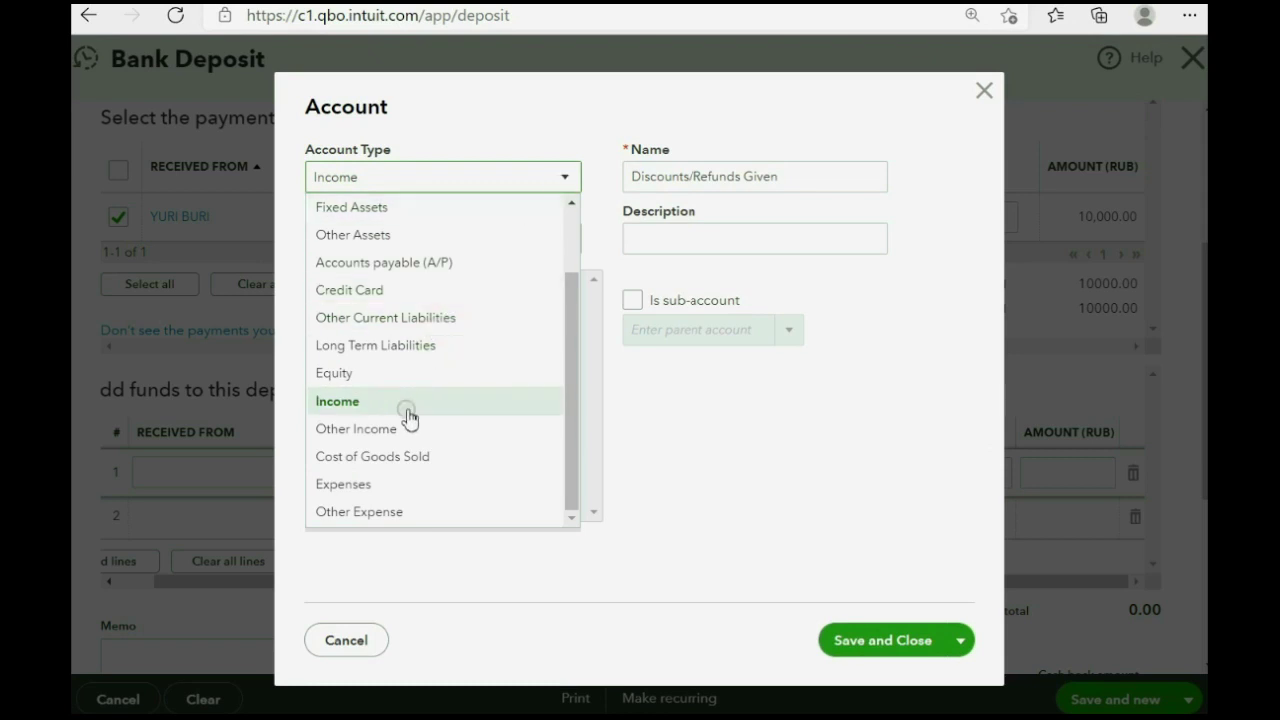
{"action": "left_click", "coordinate": [400, 485]}
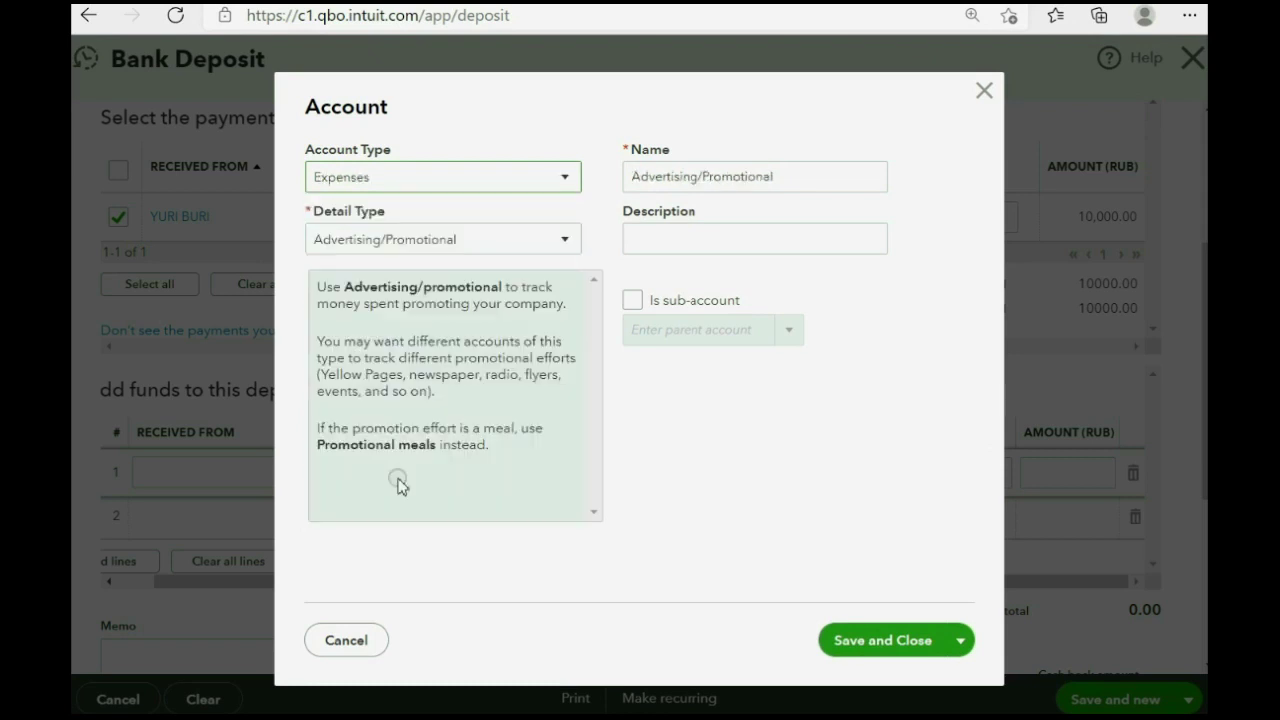
{"action": "left_click", "coordinate": [566, 242]}
{"action": "scroll", "coordinate": [474, 384], "scroll_direction": "down", "scroll_amount": 5}
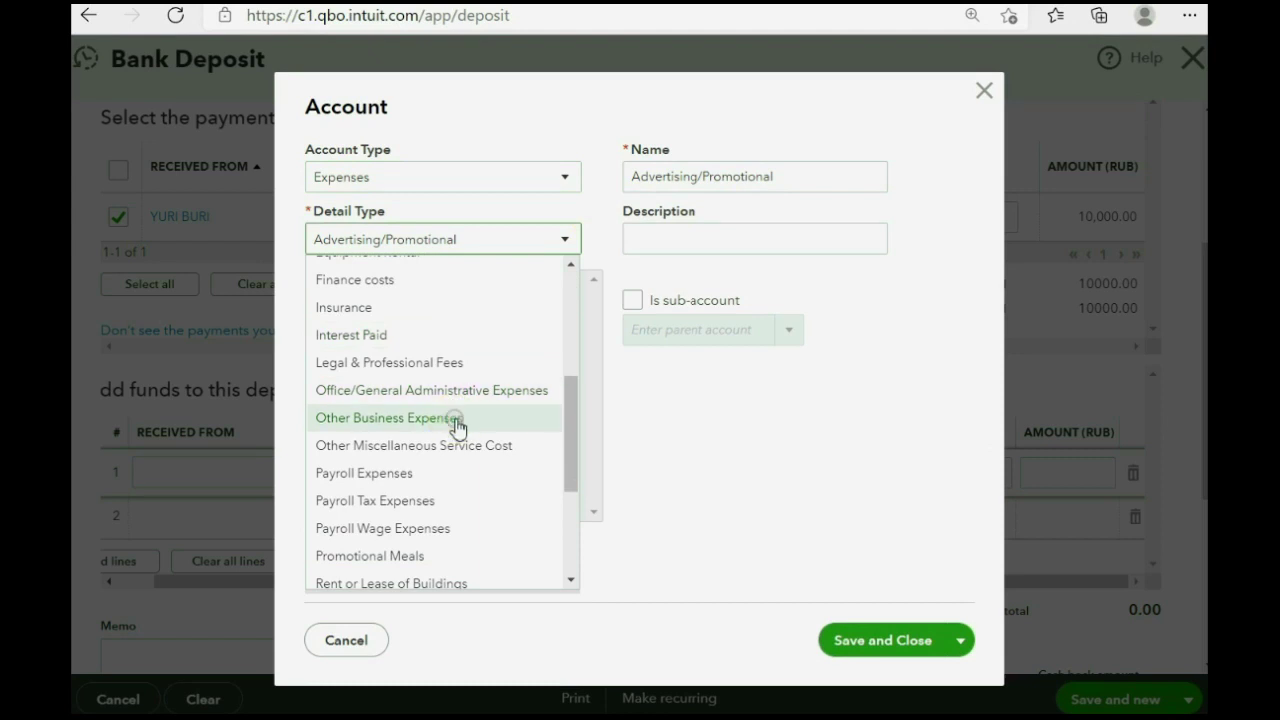
{"action": "left_click", "coordinate": [456, 424]}
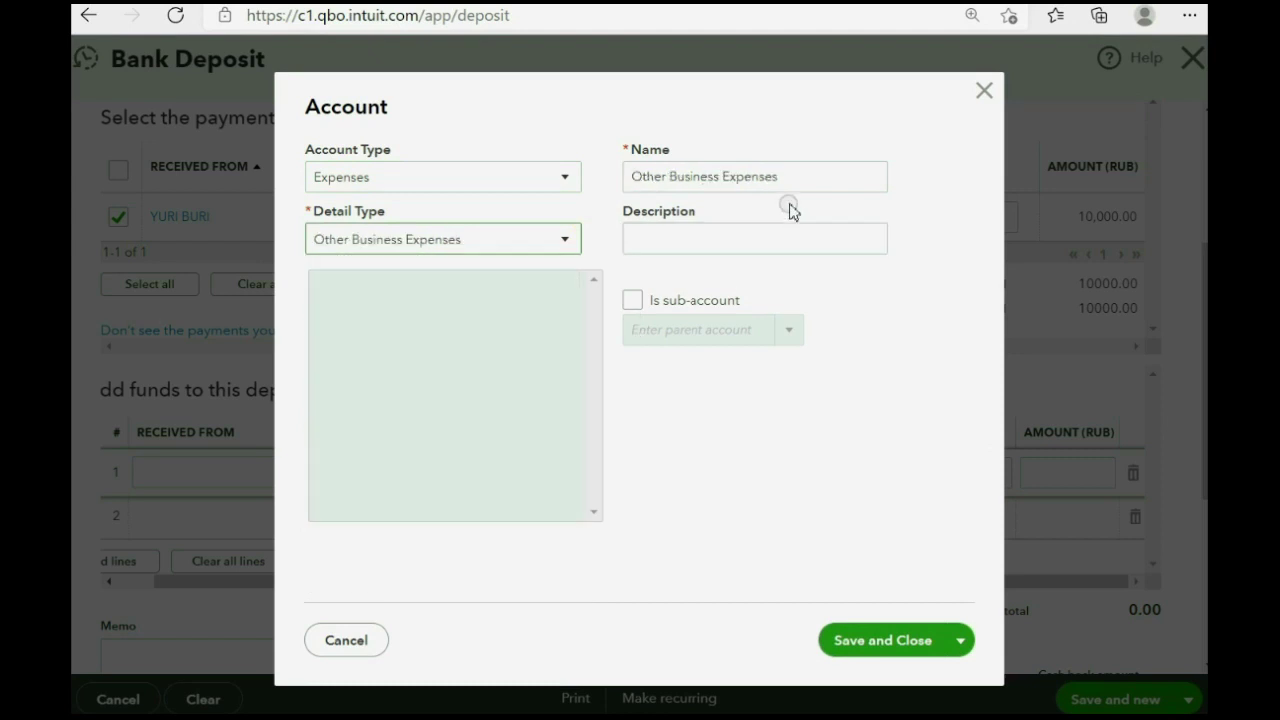
Name the new account TRANSFER FEES EXPENSE and save it
{"action": "left_click_drag", "start_coordinate": [800, 177], "coordinate": [503, 131]}
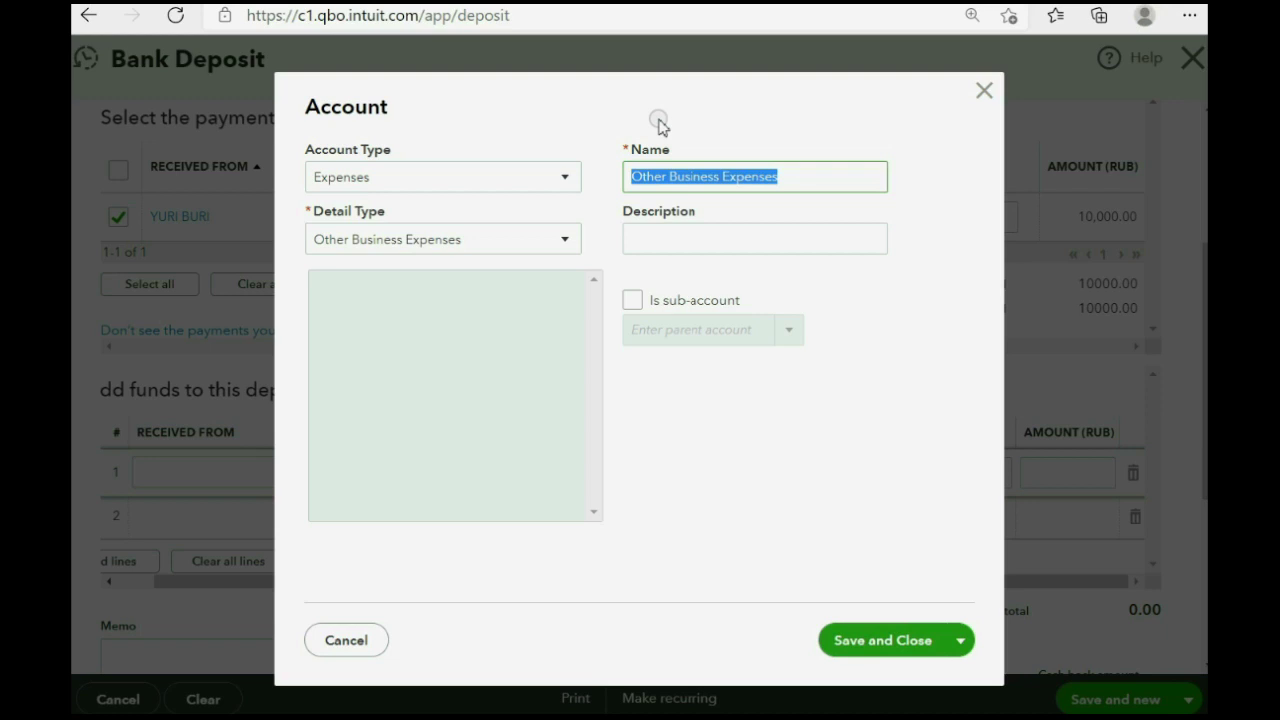
{"action": "type", "text": "TRAN"}
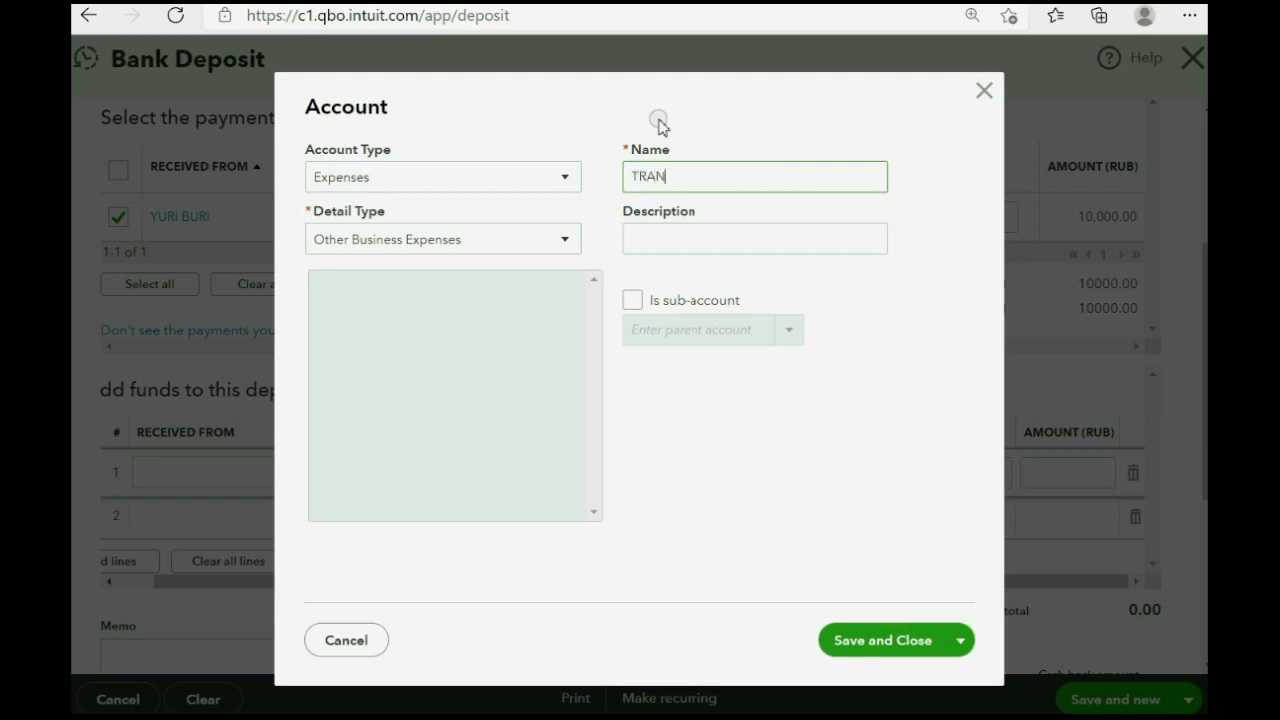
{"action": "type", "text": "SFER FEES EXPENSE"}
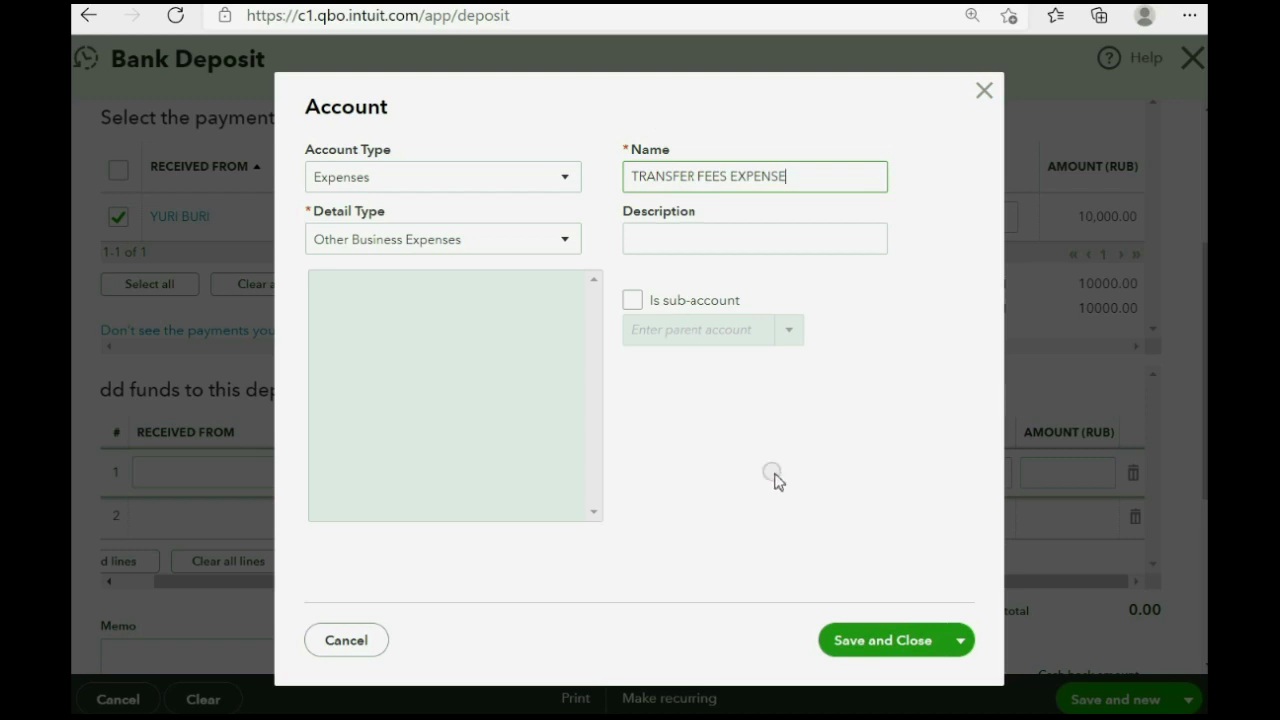
{"action": "left_click", "coordinate": [982, 91]}
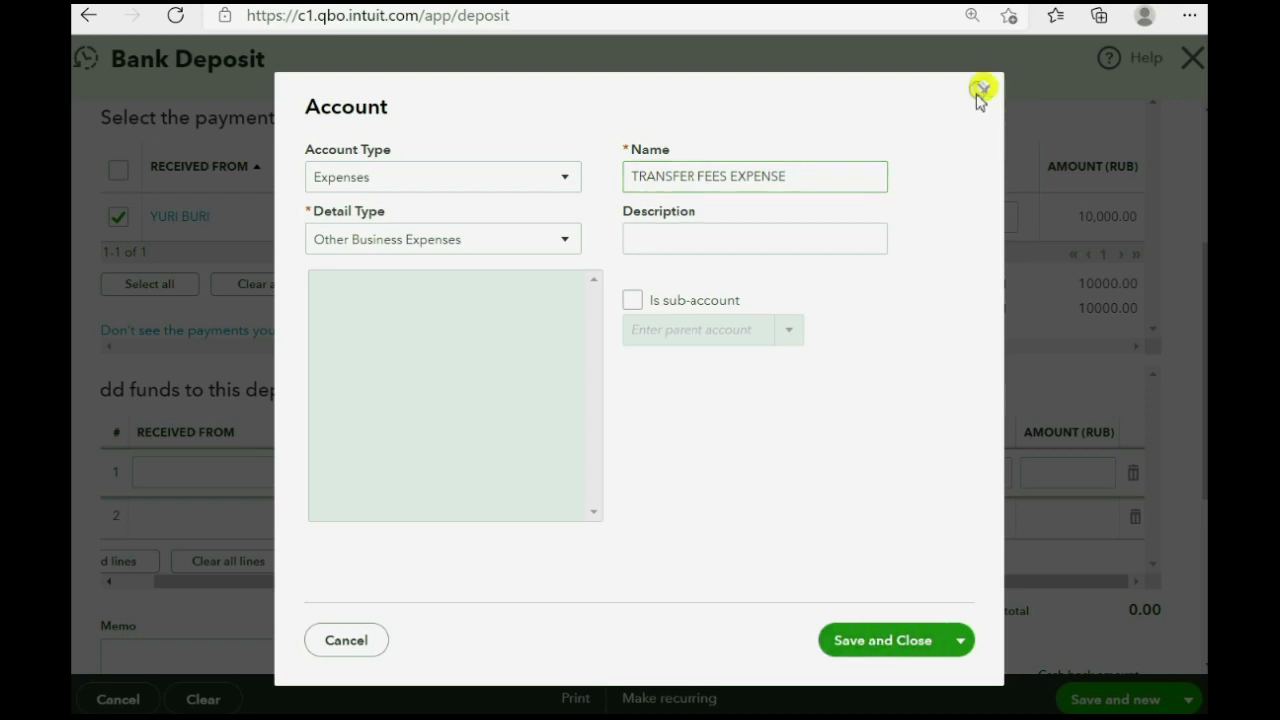
Assign the TRANSFER FEES EXPENSE account to the deposit's first added-funds line with an amount of -1,000 RUB
{"action": "left_click", "coordinate": [540, 476]}
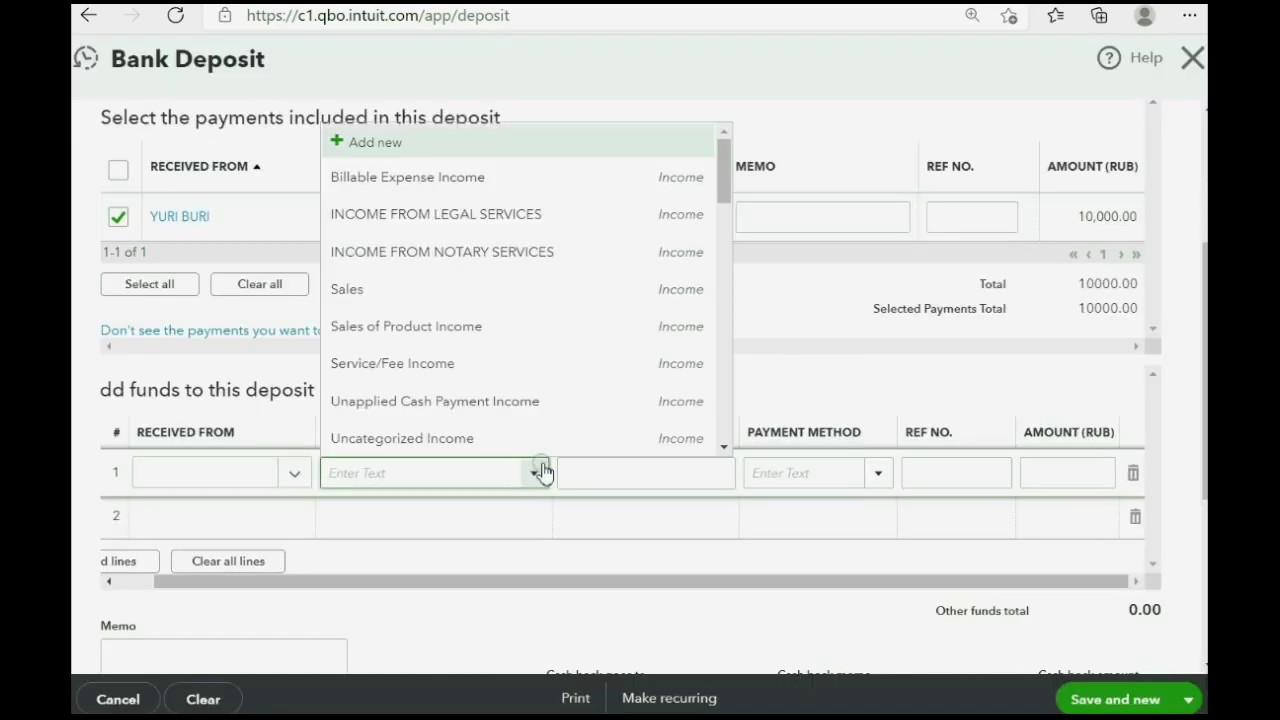
{"action": "type", "text": "TR"}
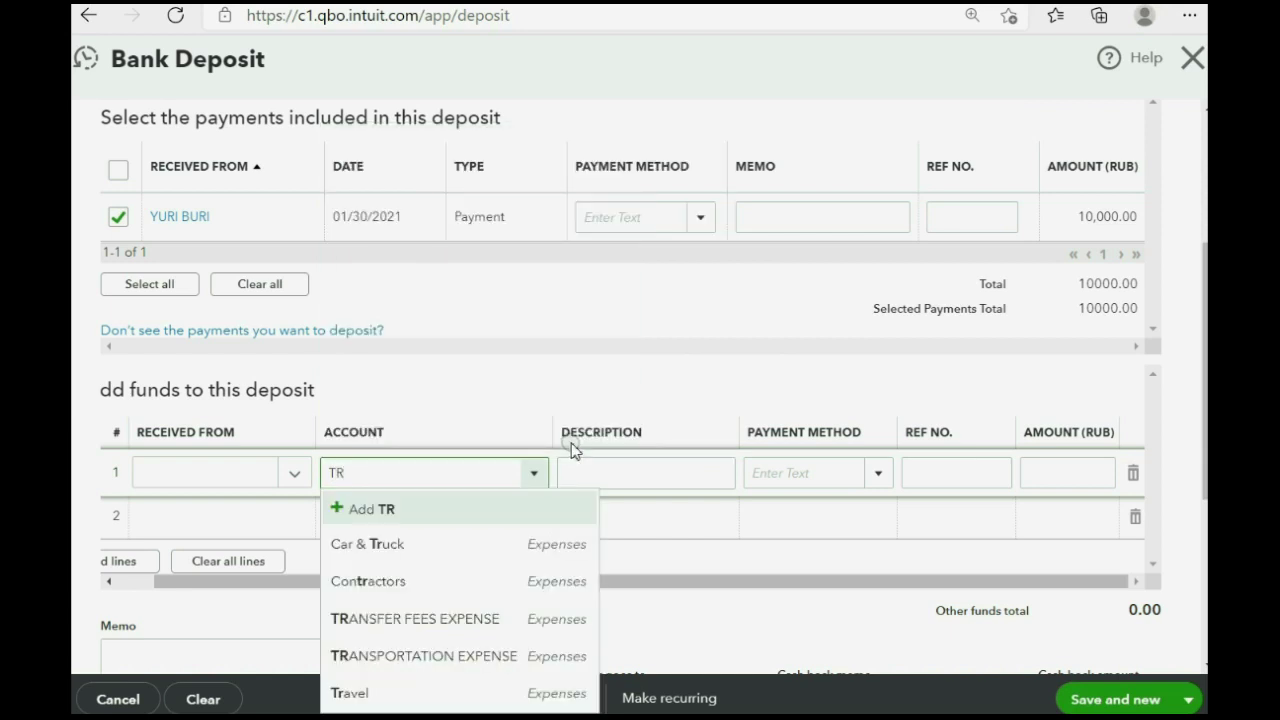
{"action": "left_click", "coordinate": [472, 619]}
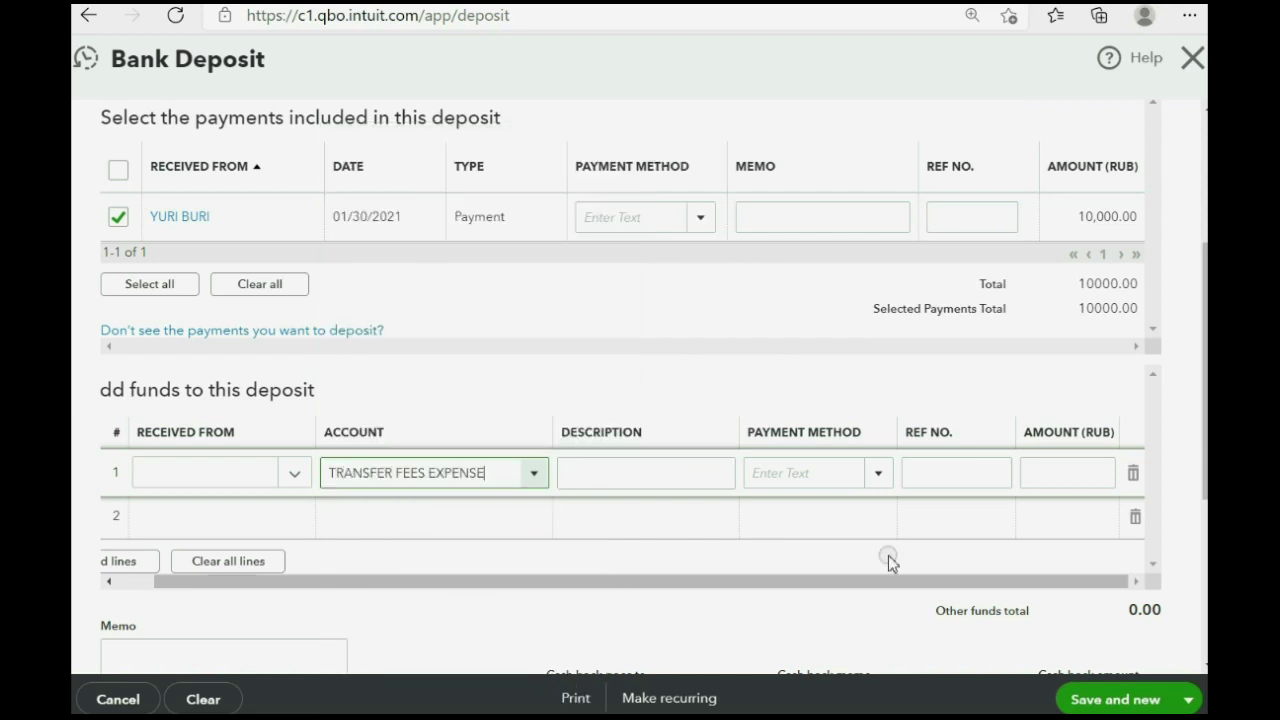
{"action": "left_click", "coordinate": [1036, 472]}
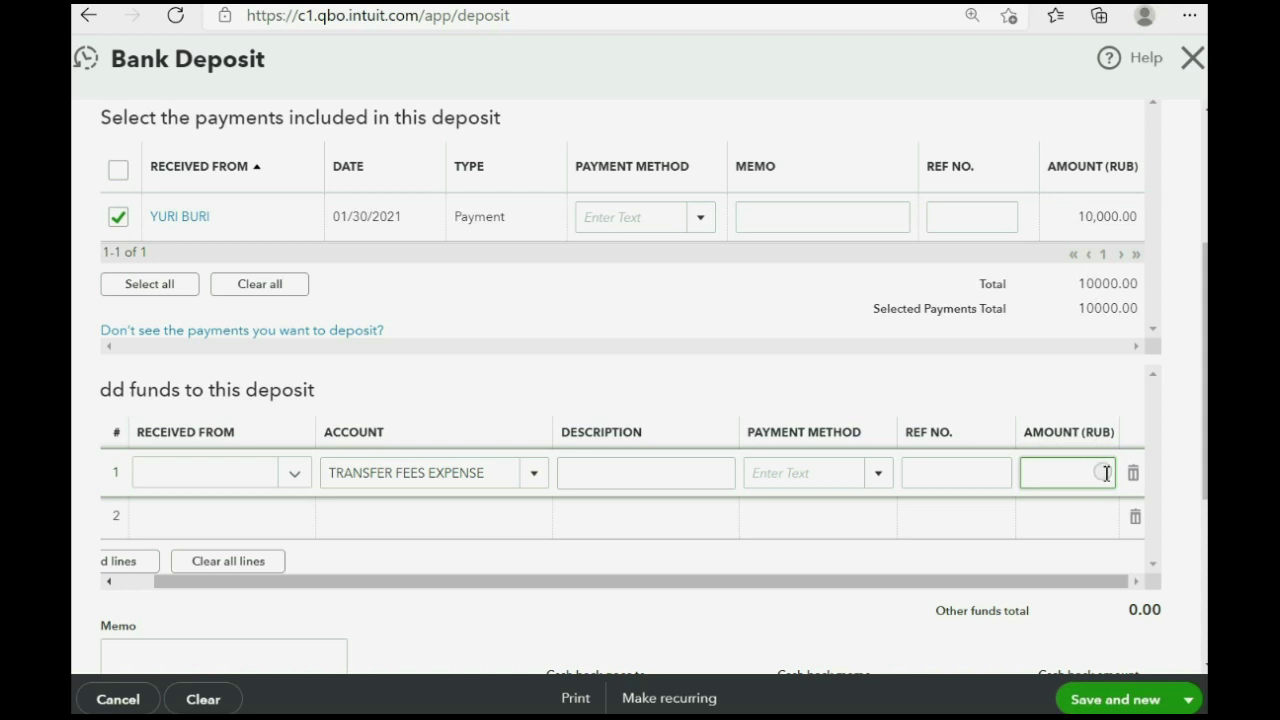
{"action": "type", "text": "-1000"}
{"action": "key", "text": "Tab"}
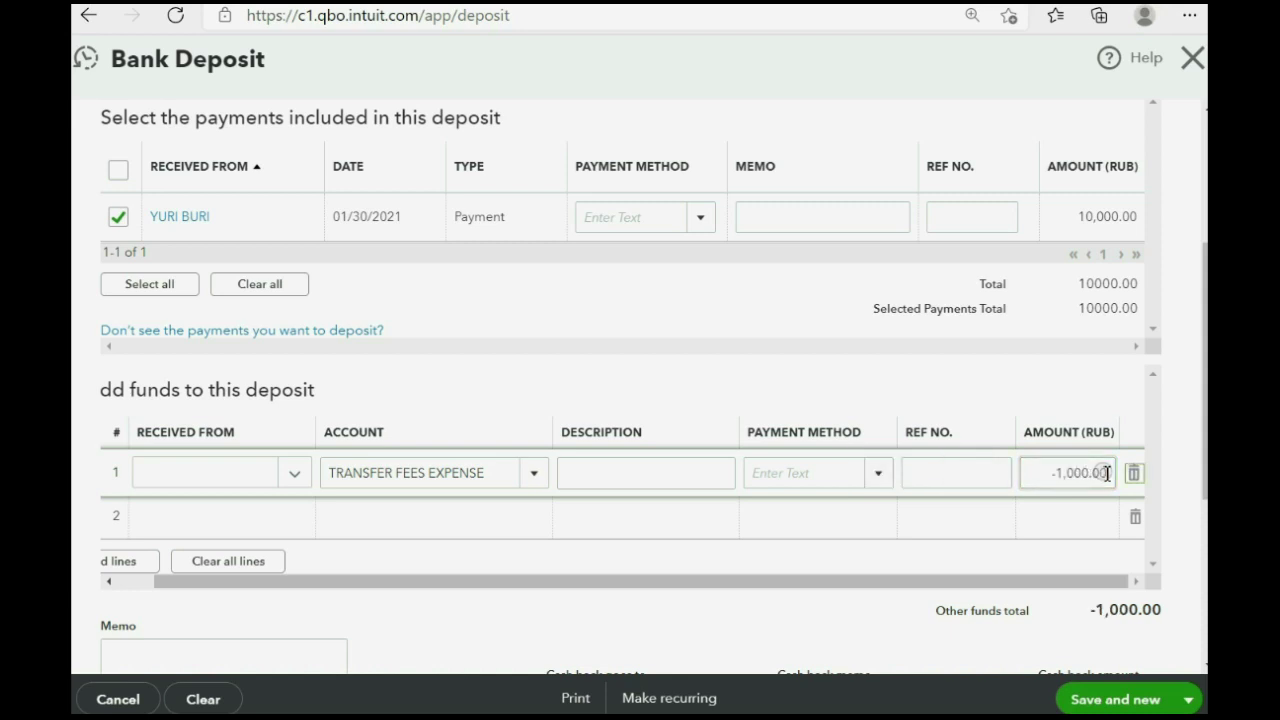
Check the negative fee amount against the deposit's rouble and USD totals, and save and close the deposit
{"action": "left_click", "coordinate": [1041, 474]}
{"action": "left_click", "coordinate": [1041, 474]}
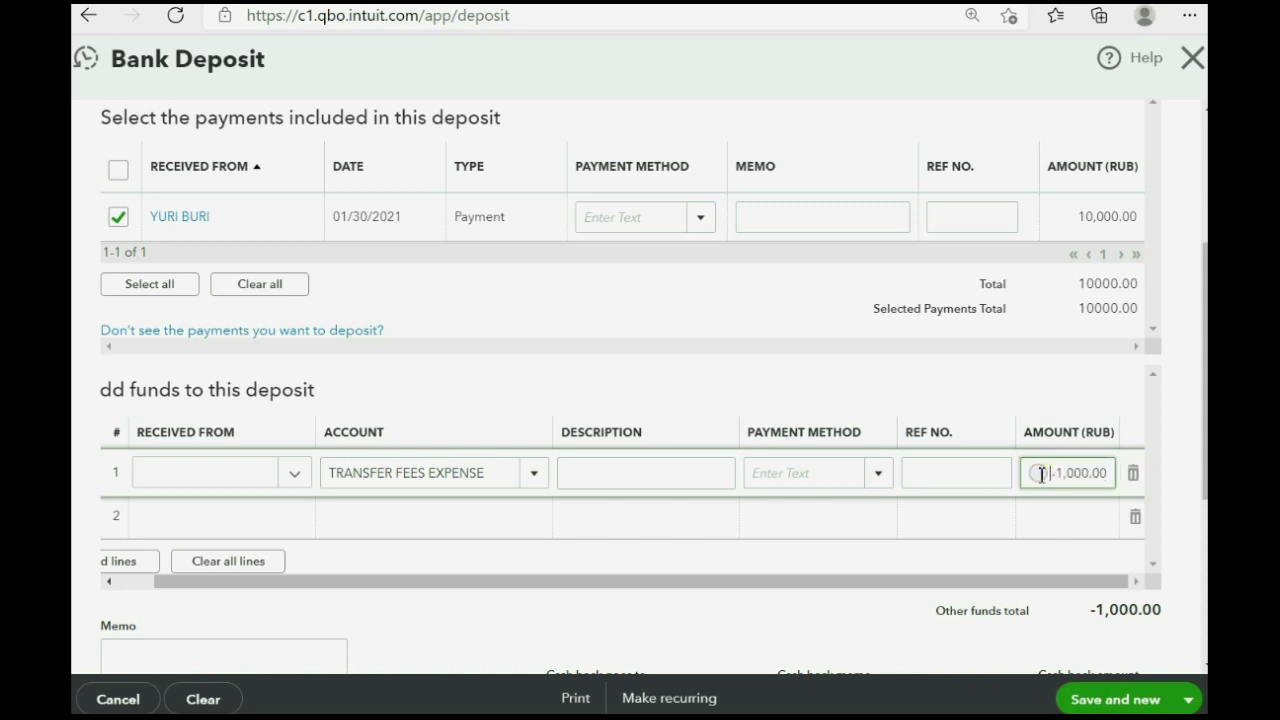
{"action": "scroll", "coordinate": [1060, 460], "scroll_direction": "down", "scroll_amount": 2}
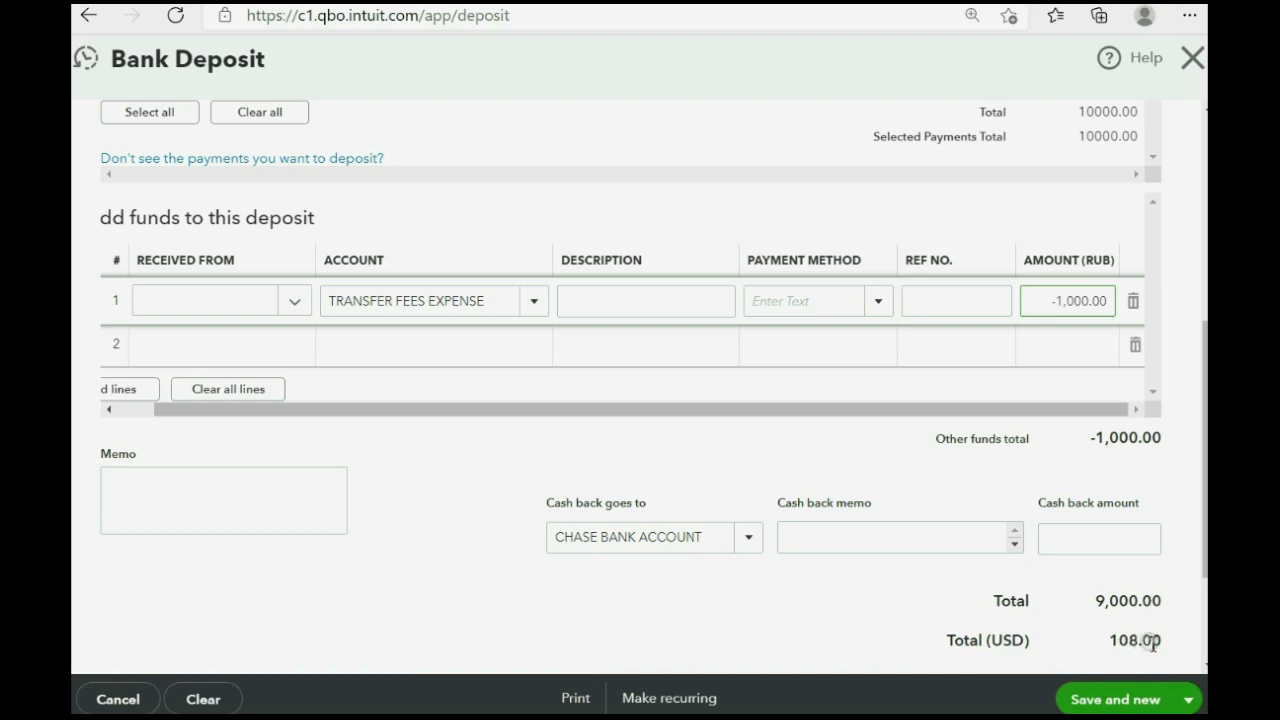
{"action": "scroll", "coordinate": [1029, 537], "scroll_direction": "up", "scroll_amount": 5}
{"action": "scroll", "coordinate": [1030, 541], "scroll_direction": "down", "scroll_amount": 3}
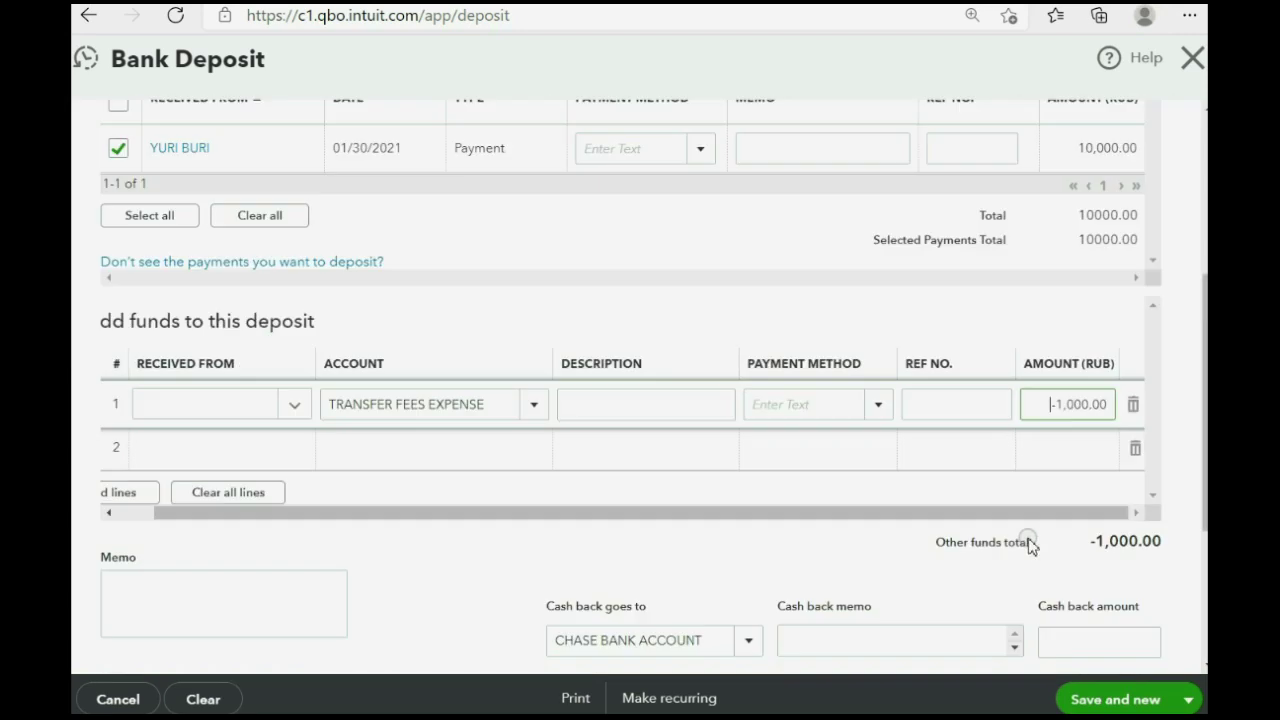
{"action": "scroll", "coordinate": [1030, 541], "scroll_direction": "down", "scroll_amount": 3}
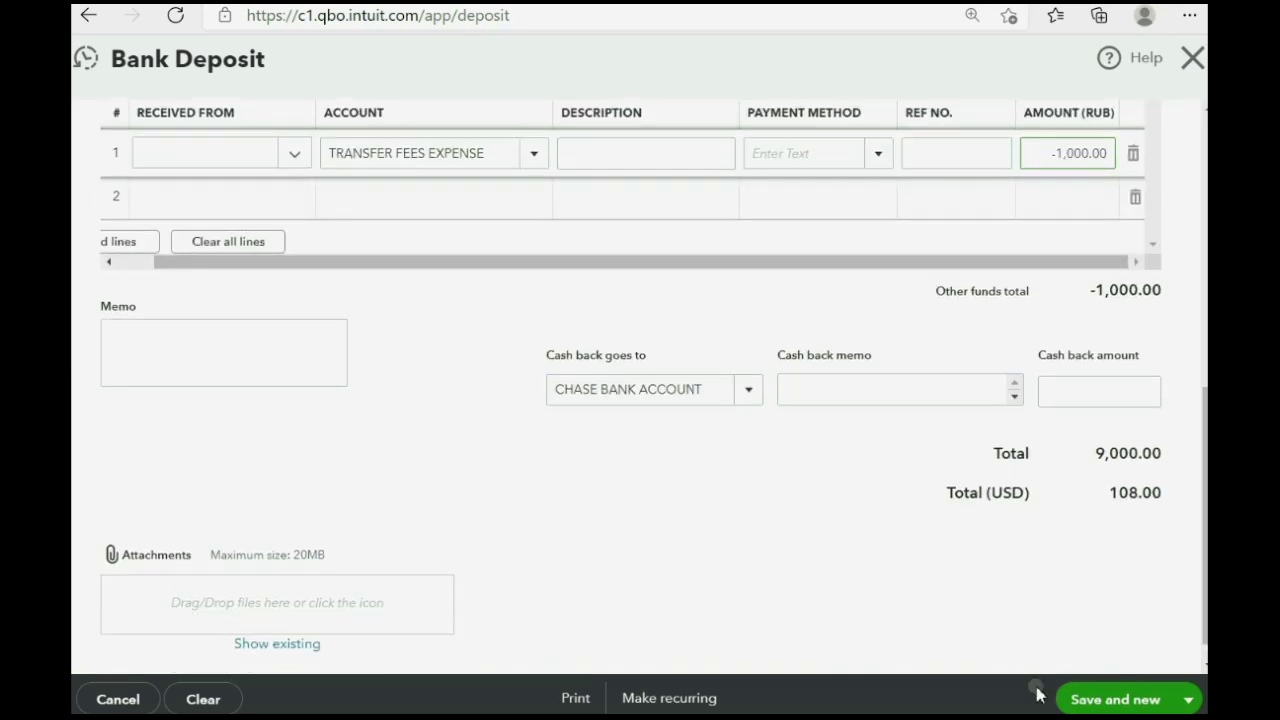
{"action": "left_click", "coordinate": [1187, 700]}
{"action": "left_click", "coordinate": [1114, 663]}
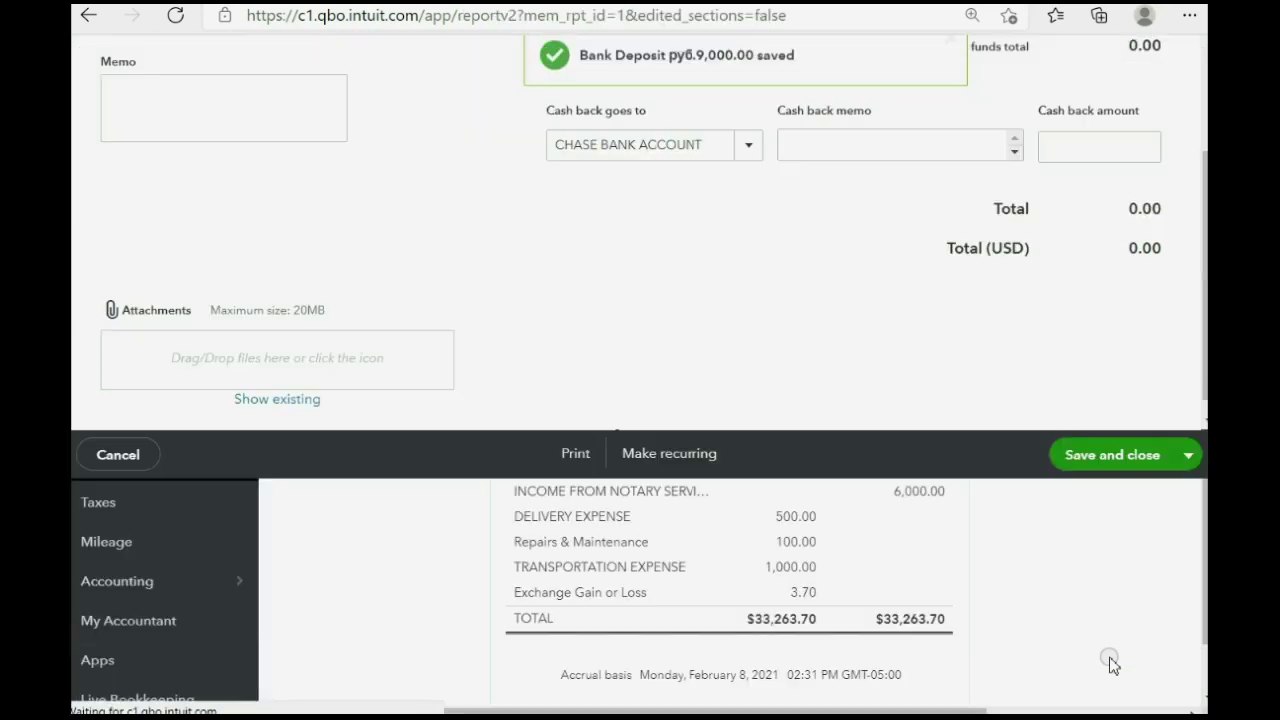
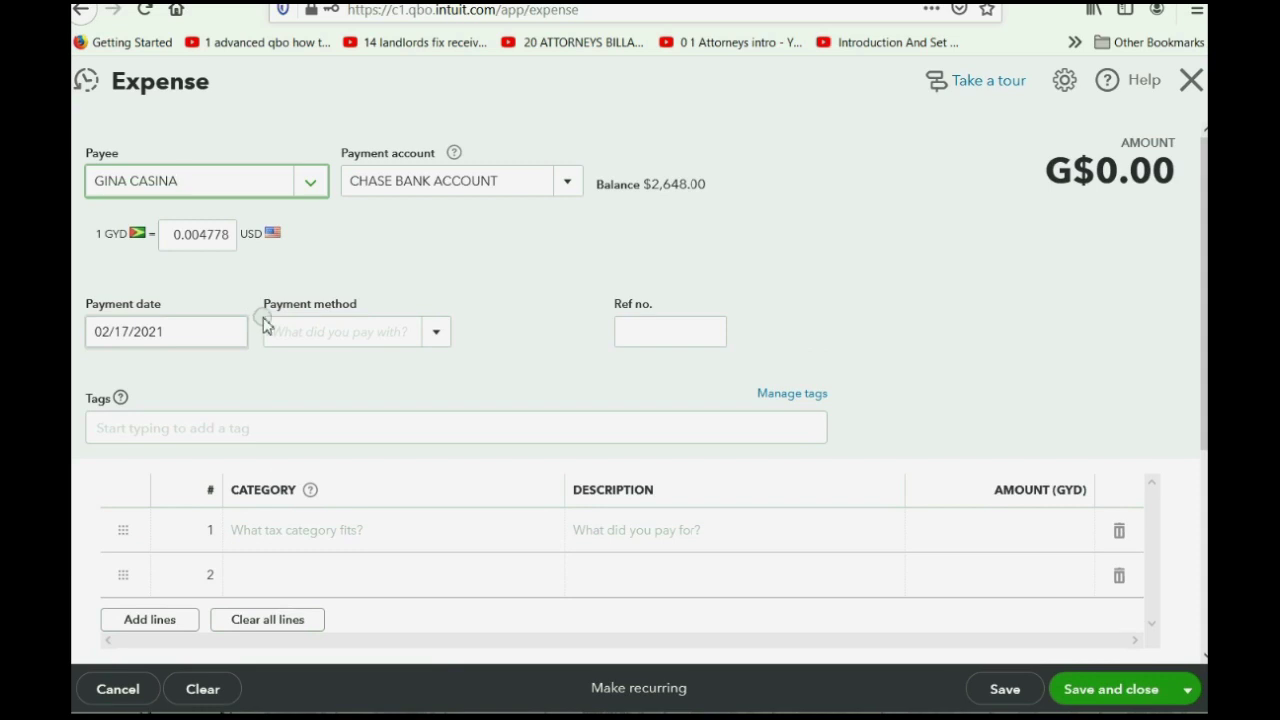
Set the expense's payment account to BANK OF GUYANA and enter a DELIVERY EXPENSE line for 10,000 GYD
{"action": "left_click", "coordinate": [569, 192]}
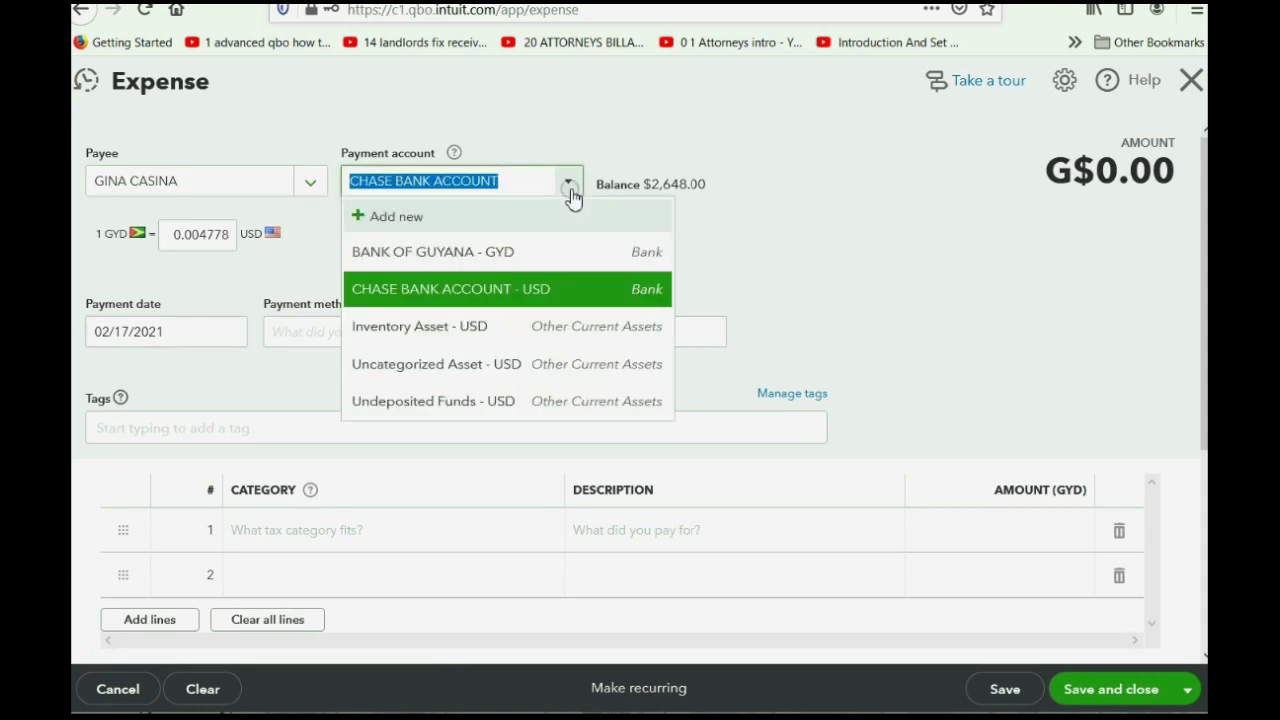
{"action": "left_click", "coordinate": [556, 254]}
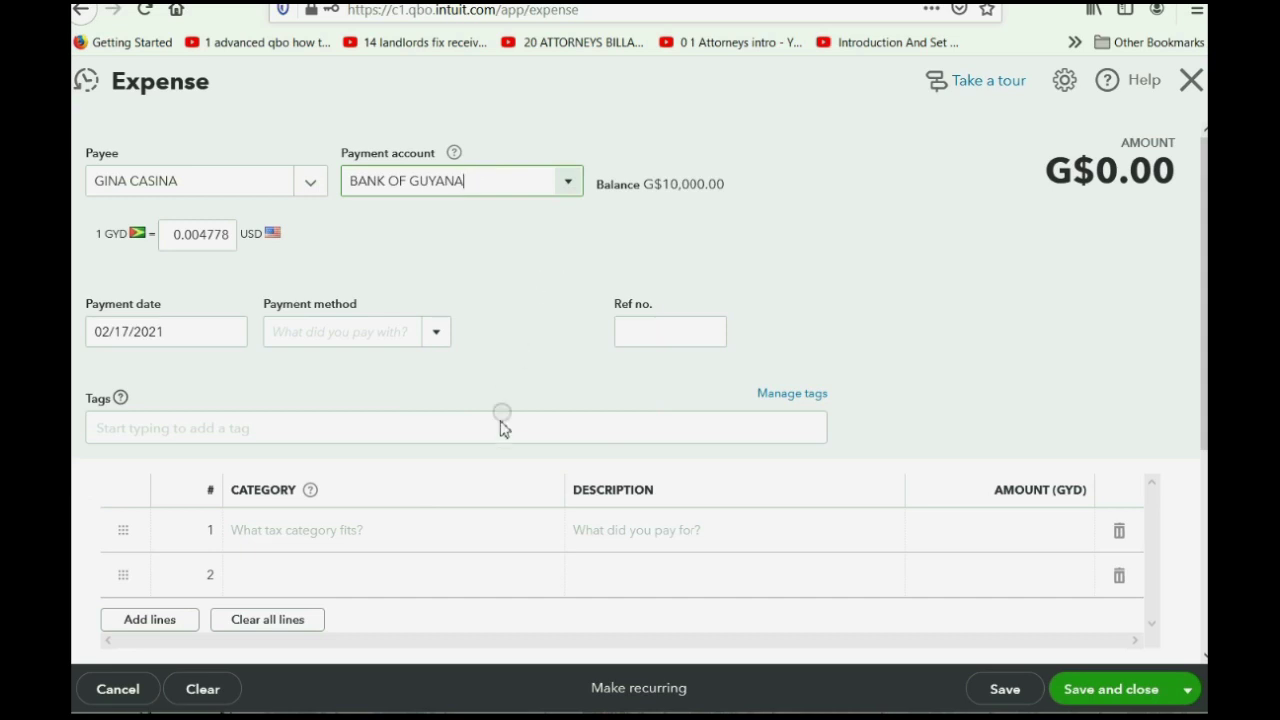
{"action": "left_click", "coordinate": [478, 540]}
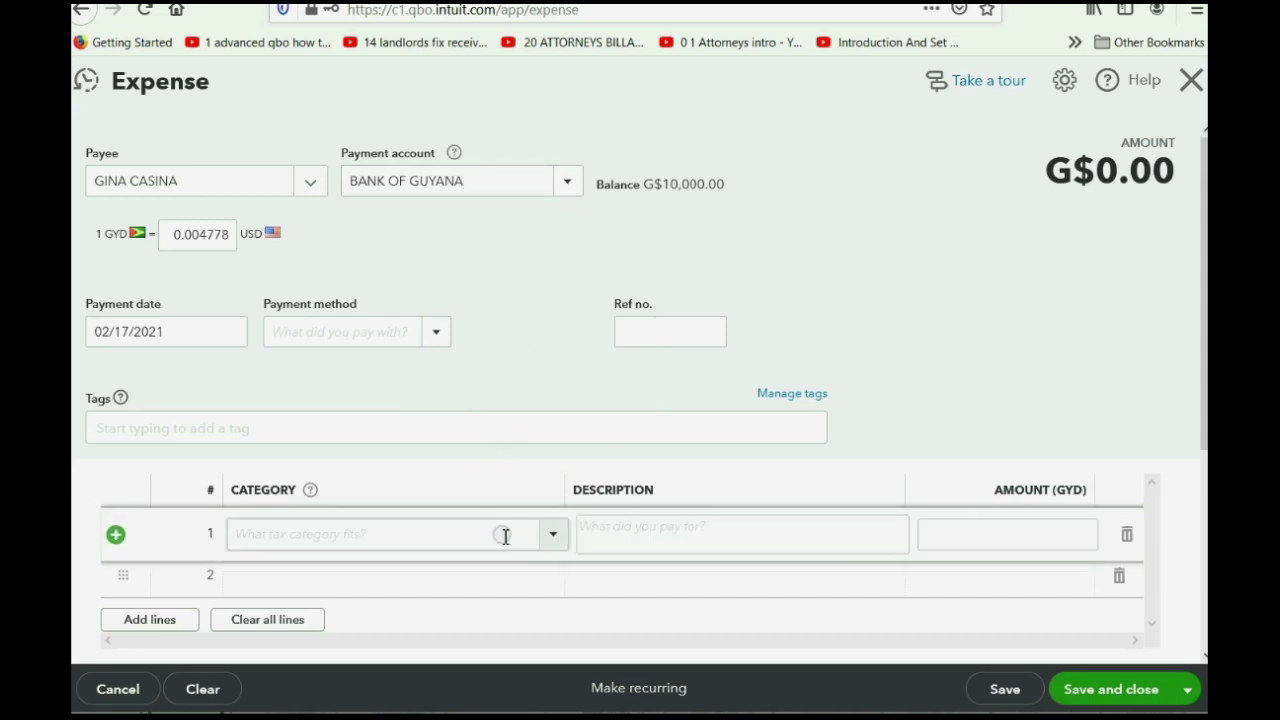
{"action": "left_click", "coordinate": [470, 535]}
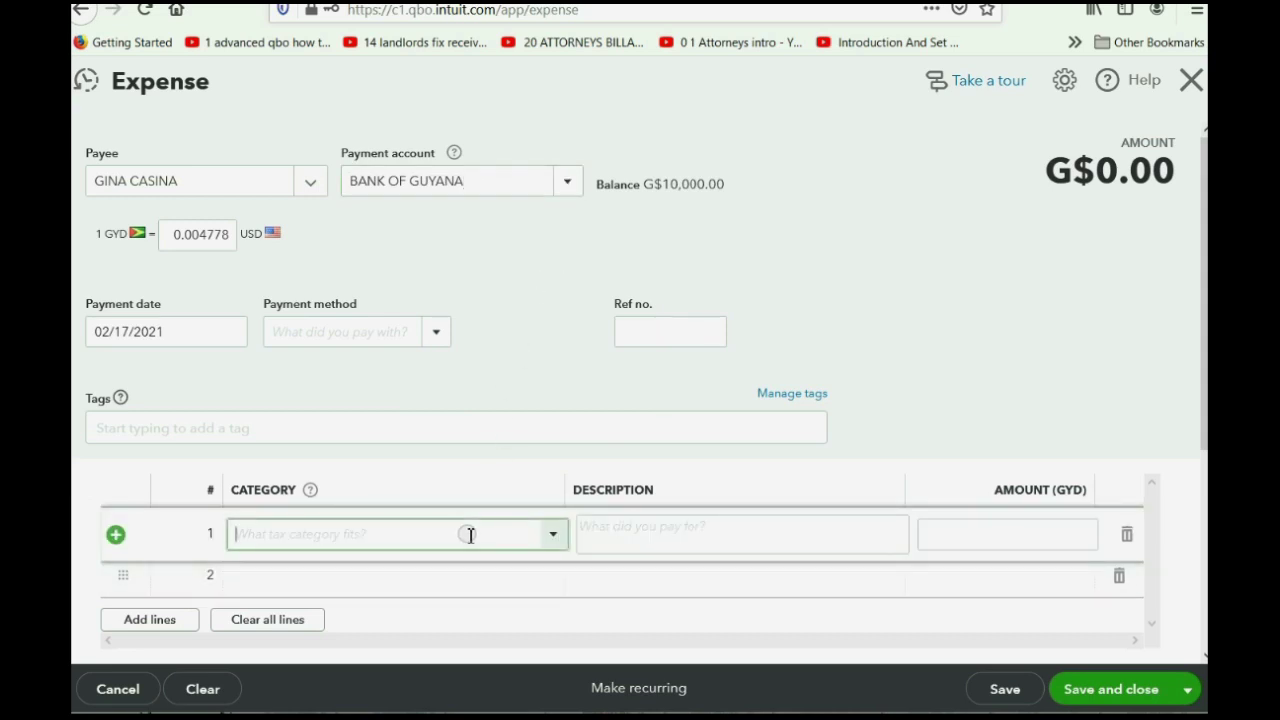
{"action": "type", "text": "de"}
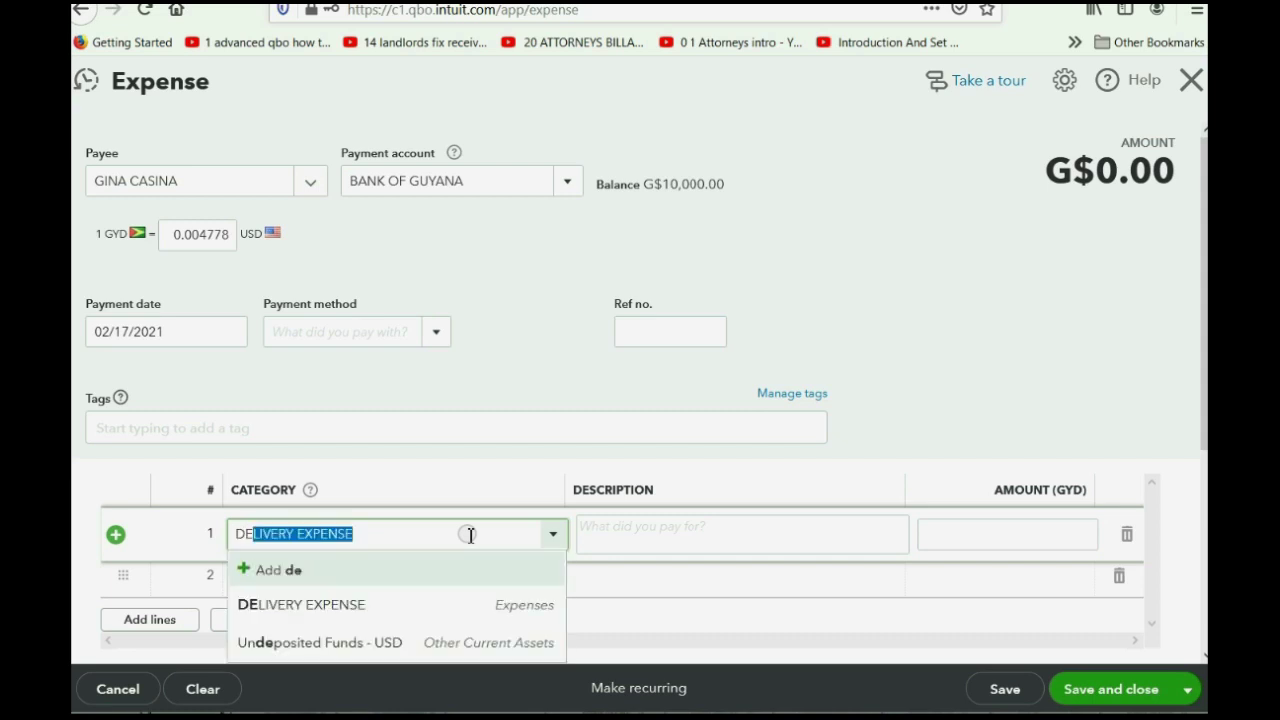
{"action": "left_click", "coordinate": [421, 612]}
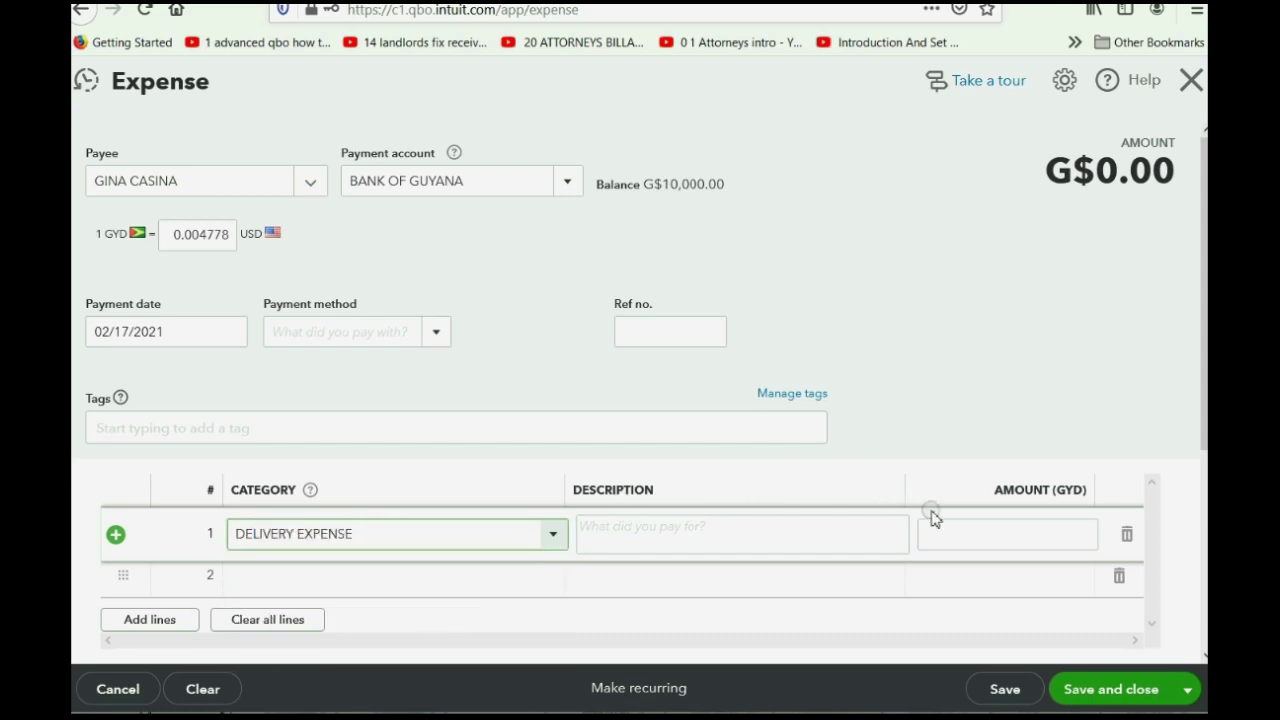
{"action": "left_click", "coordinate": [970, 537]}
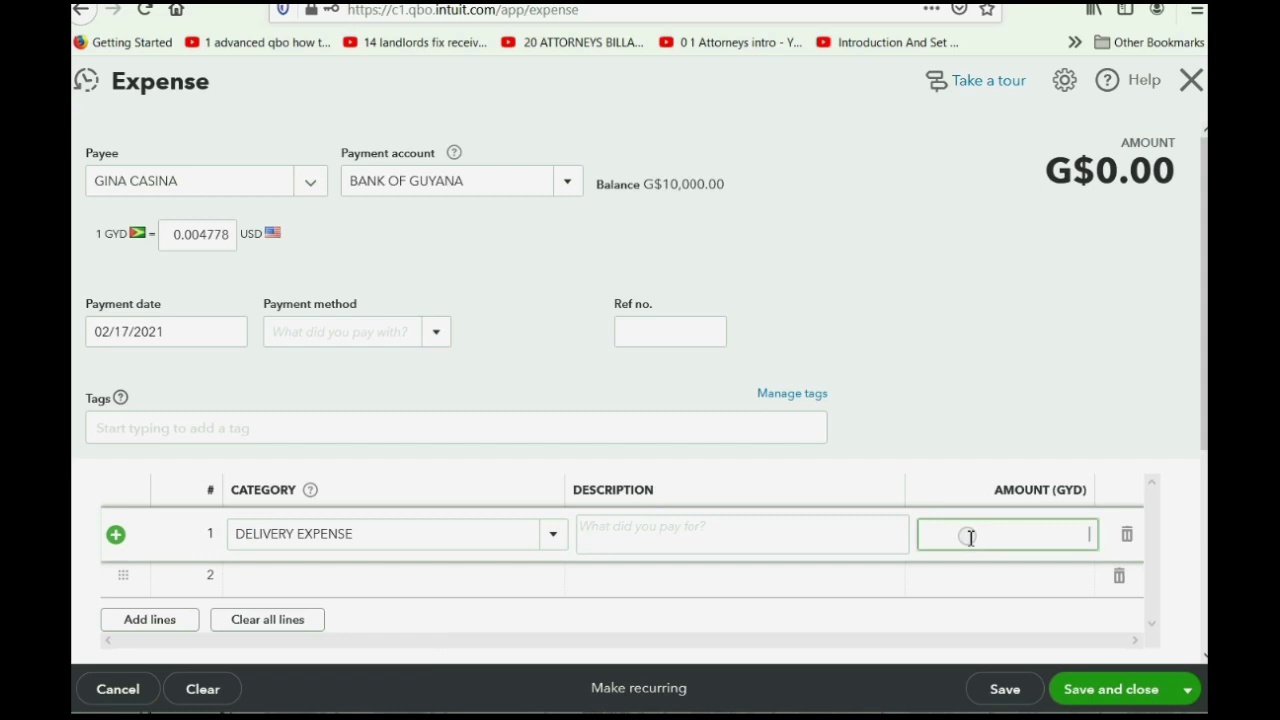
{"action": "type", "text": "10,000"}
{"action": "key", "text": "Tab"}
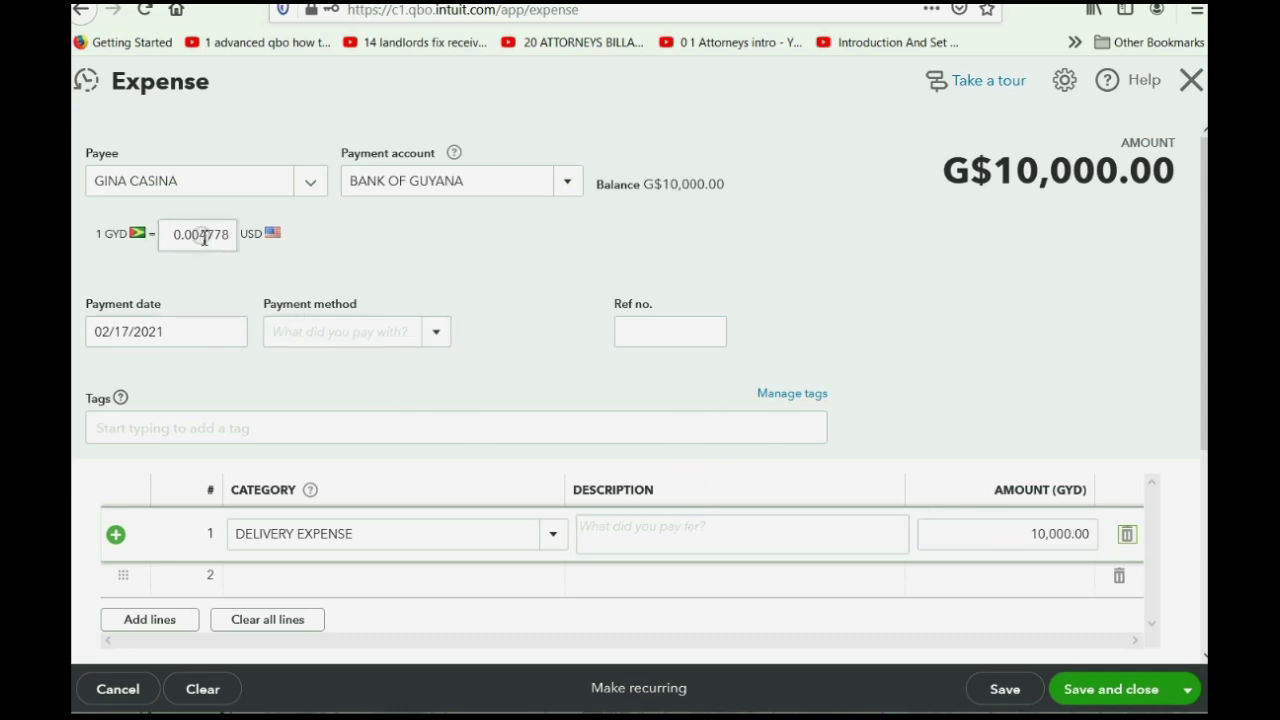
Set the expense's exchange rate to 0.008 USD per GYD for this transaction only, and save and close the expense
{"action": "left_click_drag", "start_coordinate": [200, 234], "coordinate": [235, 245]}
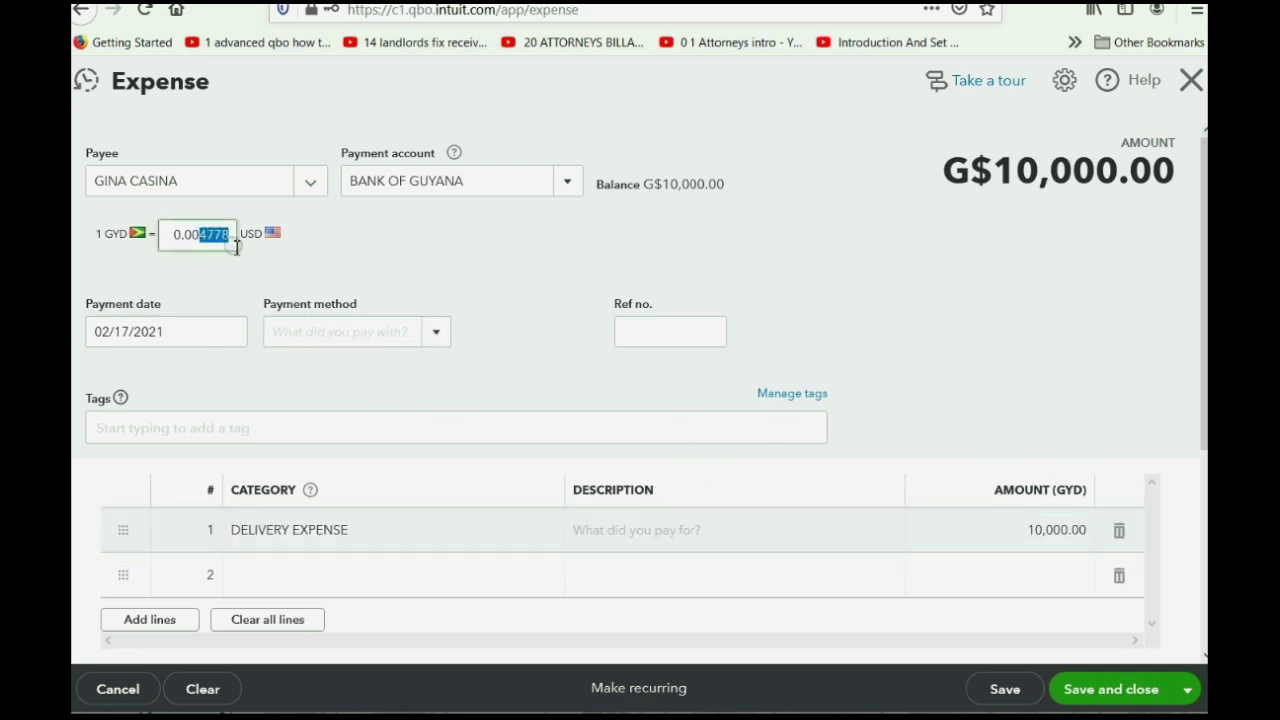
{"action": "type", "text": "8"}
{"action": "key", "text": "Tab"}
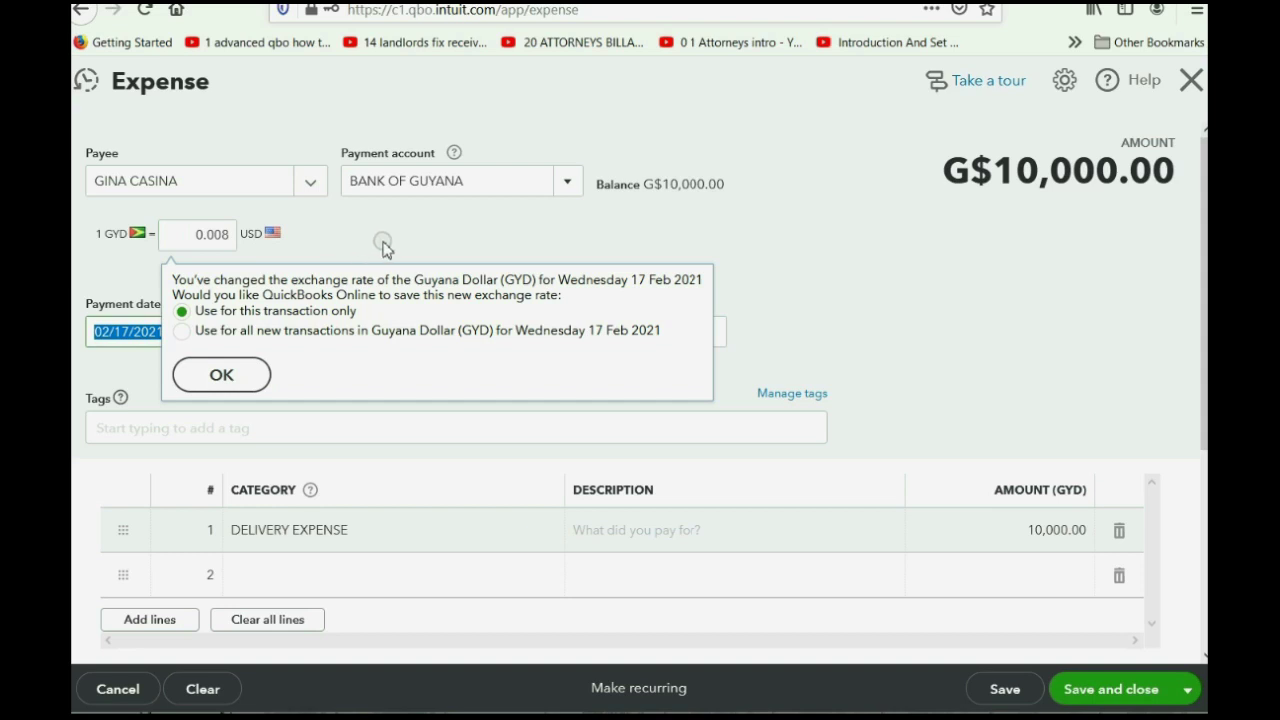
{"action": "left_click", "coordinate": [250, 378]}
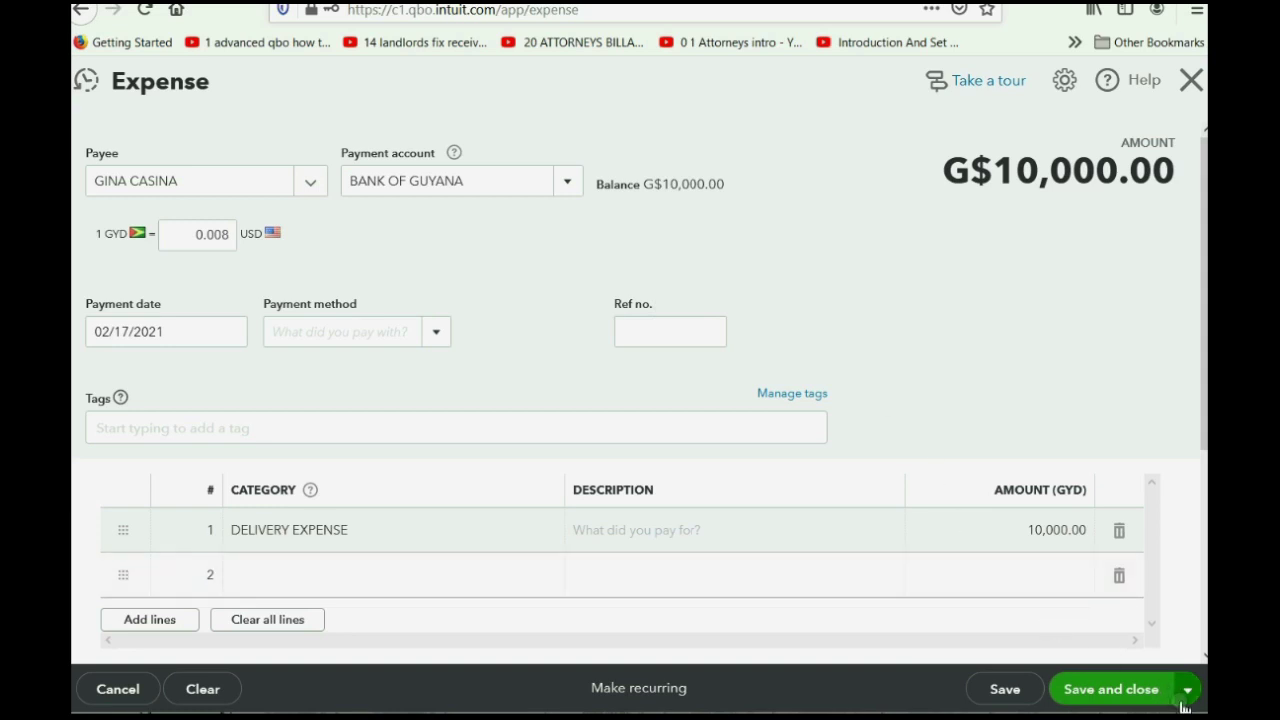
{"action": "left_click", "coordinate": [1113, 690]}
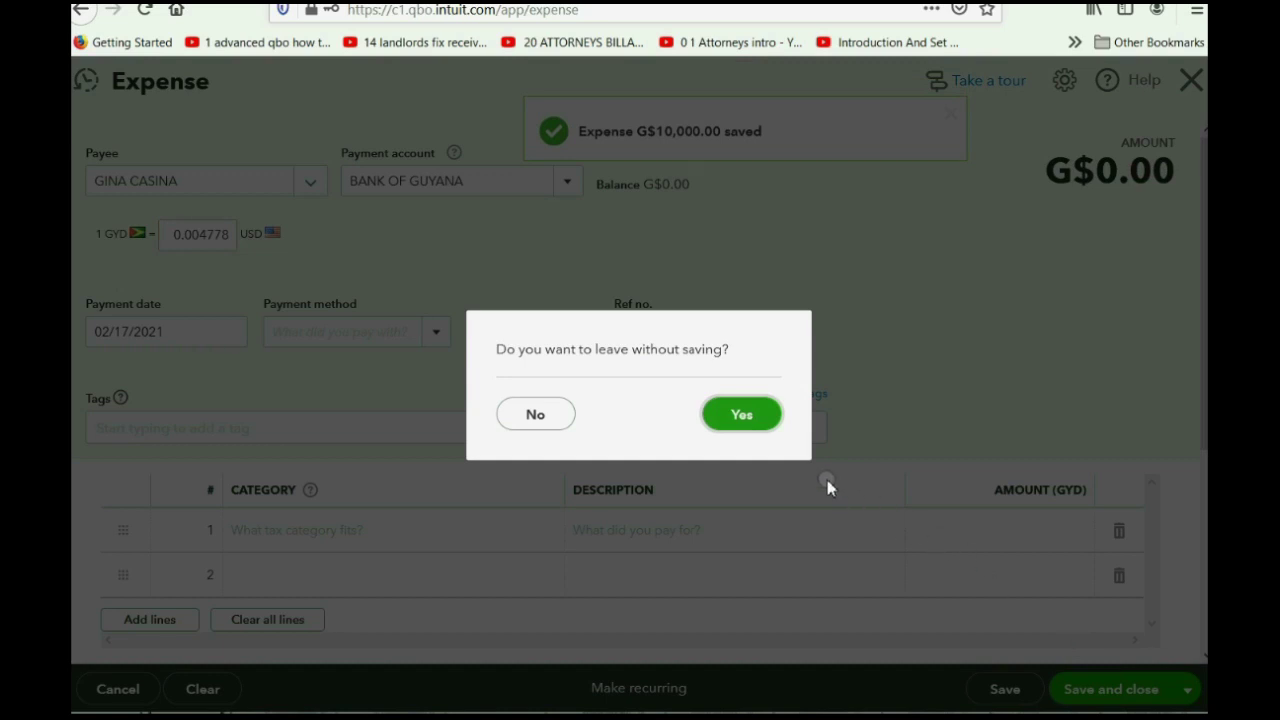
{"action": "left_click", "coordinate": [751, 421]}
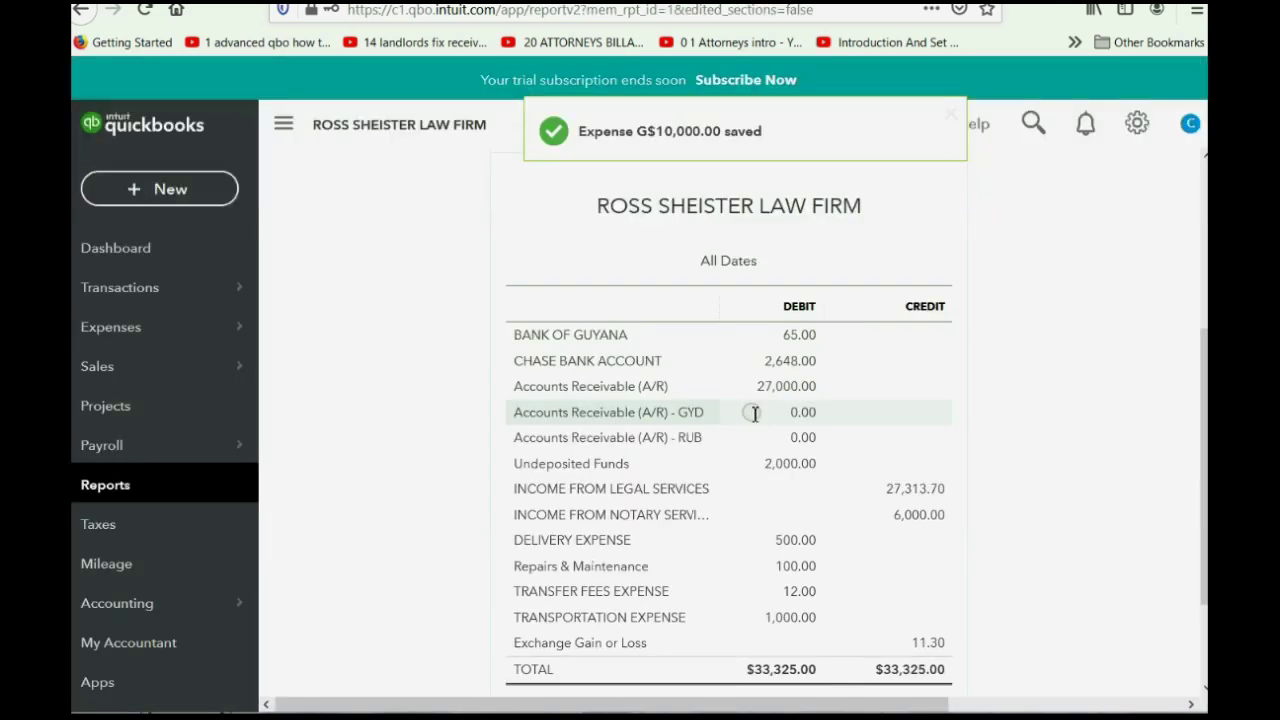
Check the BANK OF GUYANA, DELIVERY EXPENSE and Exchange Gain or Loss balances on the trial balance
{"action": "scroll", "coordinate": [882, 422], "scroll_direction": "down", "scroll_amount": 2}
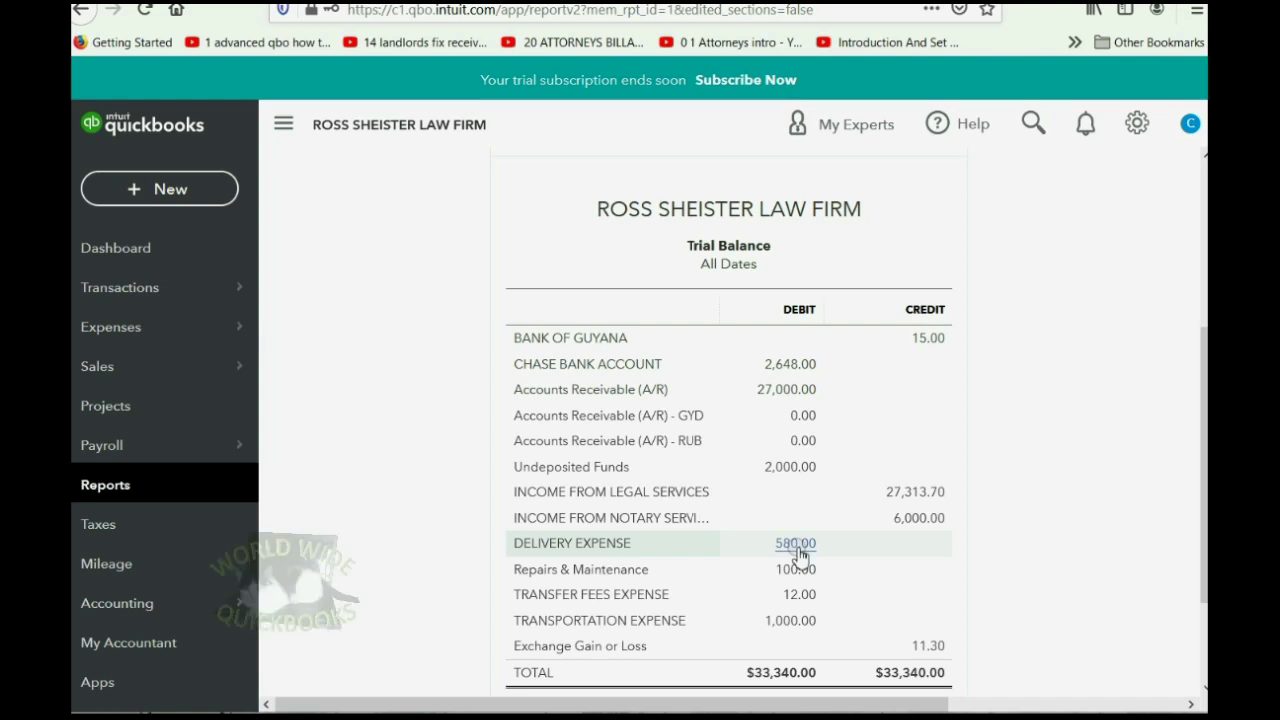
{"action": "left_click", "coordinate": [927, 648]}
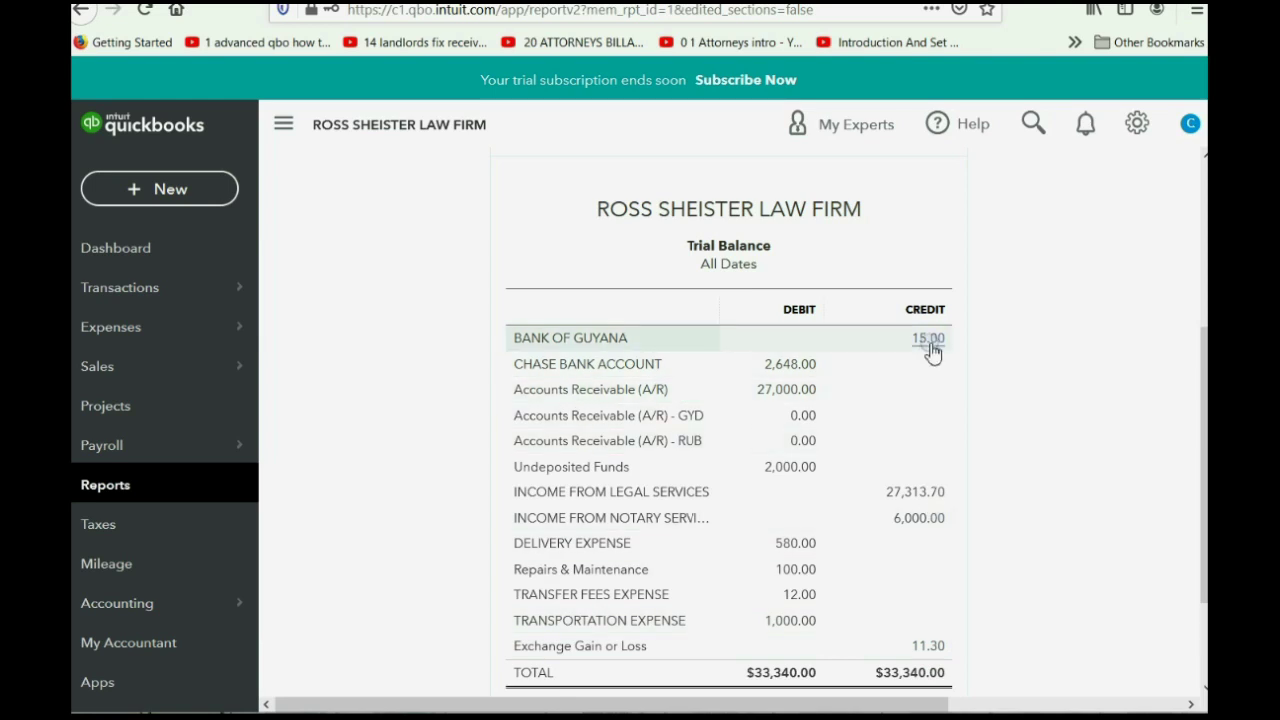
{"action": "left_click", "coordinate": [929, 340]}
{"action": "left_click", "coordinate": [932, 648]}
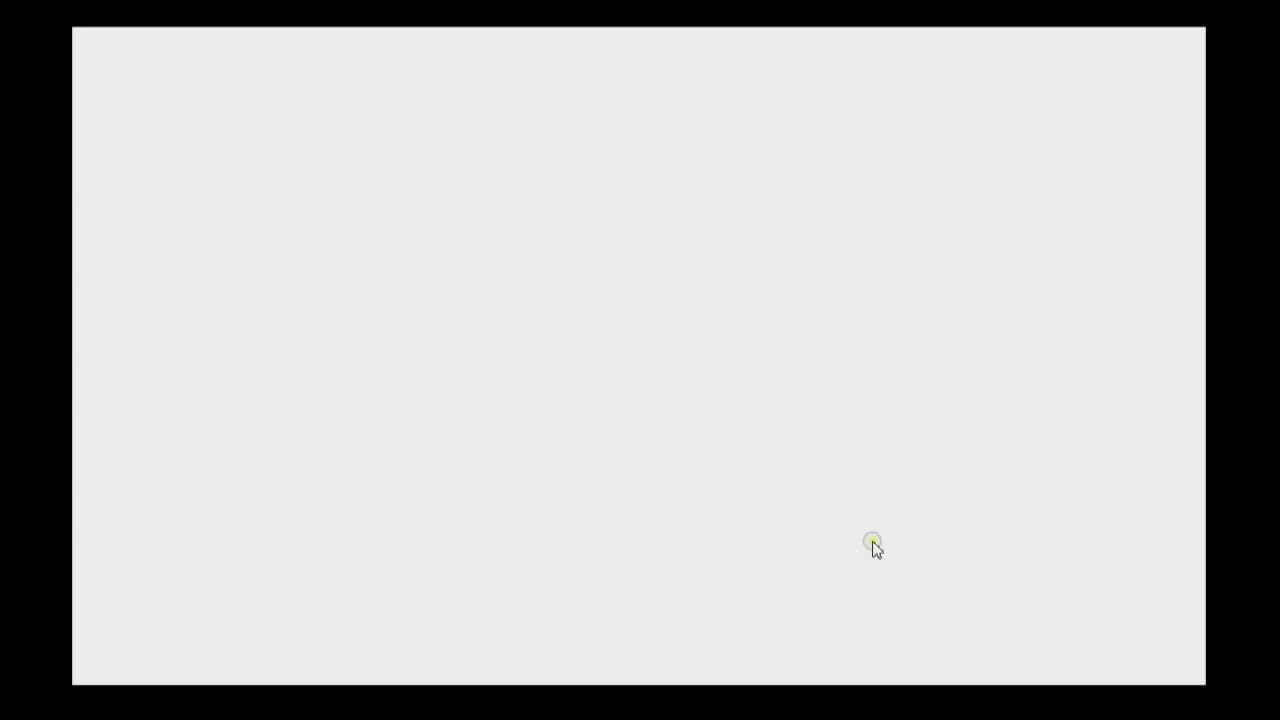
{"action": "left_click", "coordinate": [873, 542]}
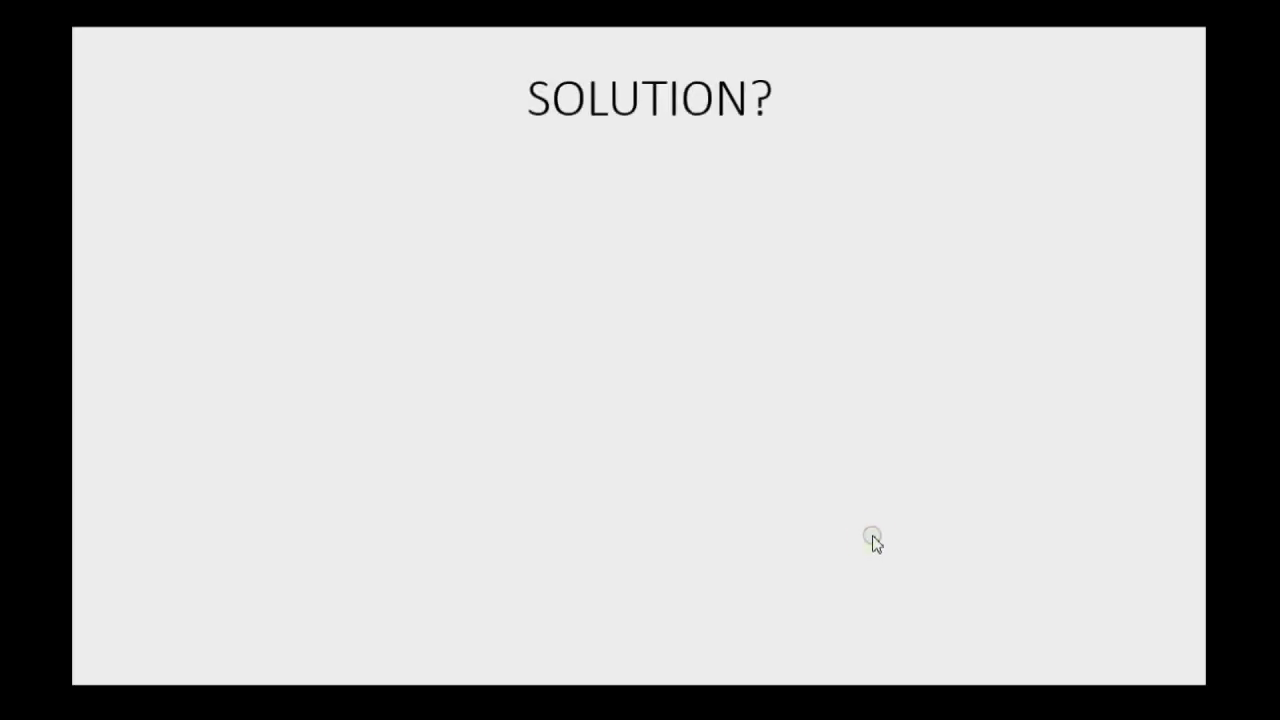
{"action": "left_click", "coordinate": [873, 542]}
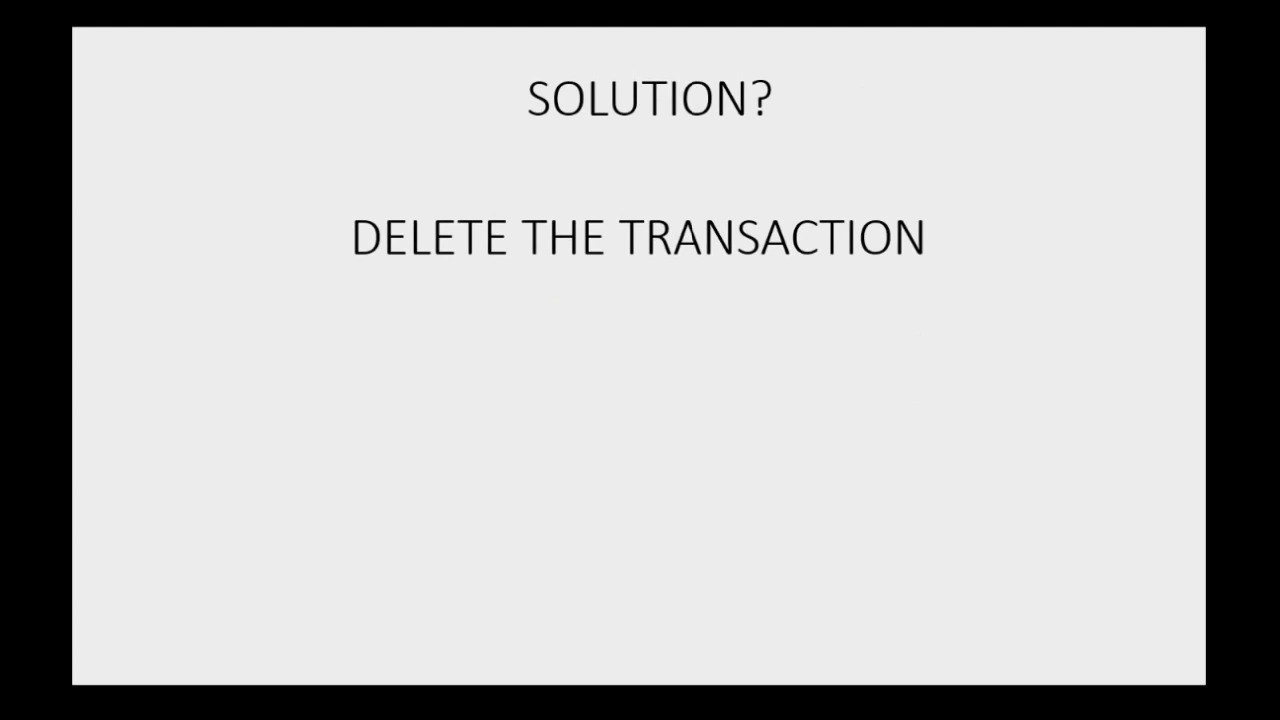
{"action": "key", "text": "Right"}
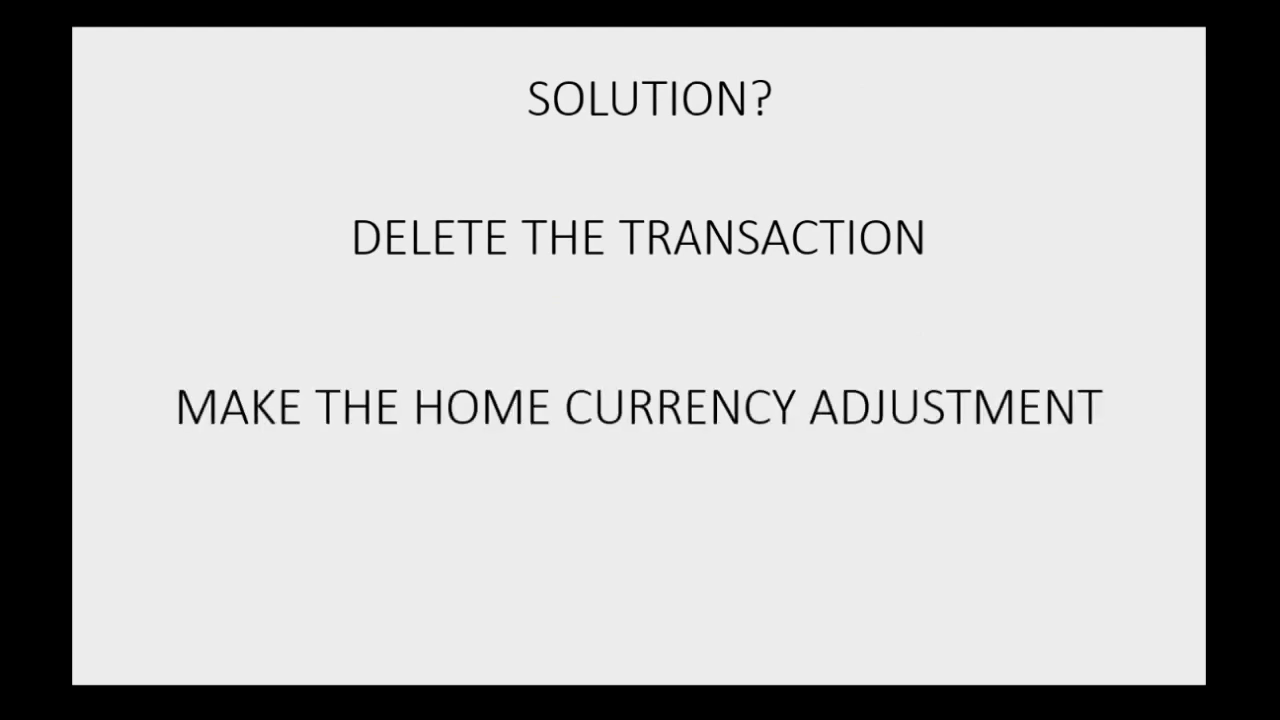
{"action": "key", "text": "Right"}
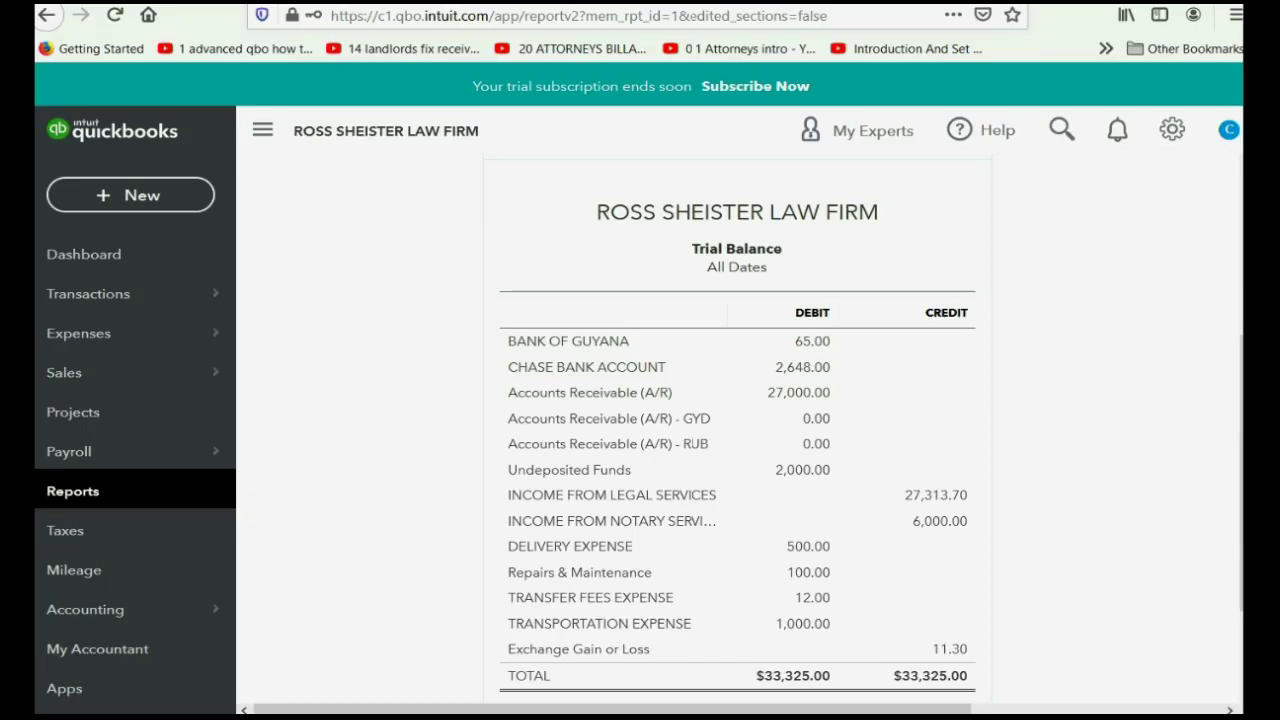
{"action": "left_click", "coordinate": [1143, 494]}
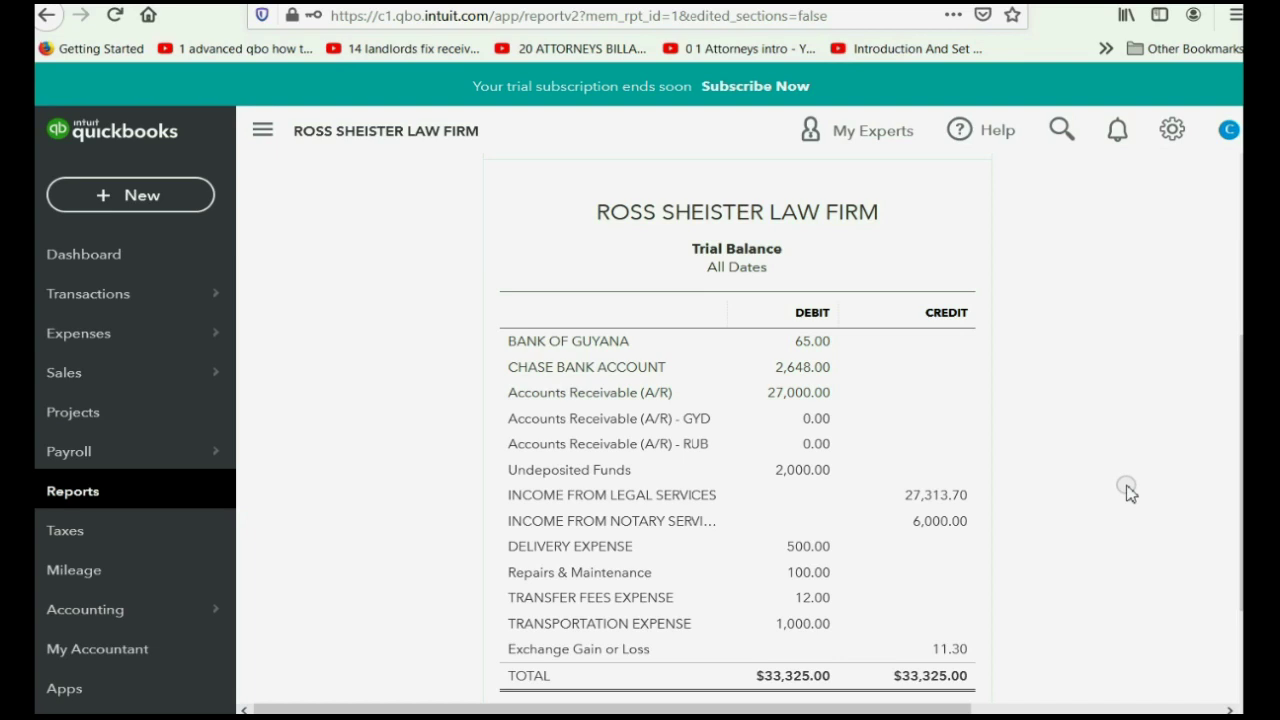
Open the revaluation of the Guyana Dollar (GYD) from the company's currencies
{"action": "left_click", "coordinate": [1173, 137]}
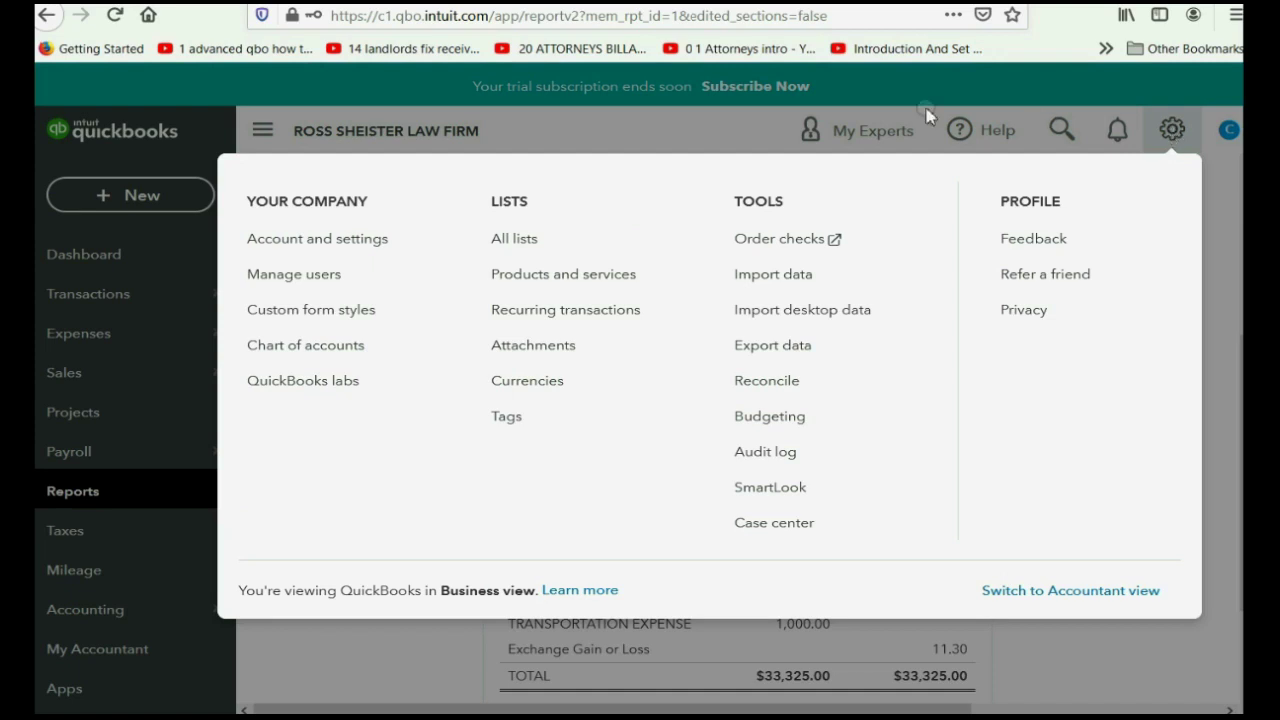
{"action": "left_click", "coordinate": [553, 384]}
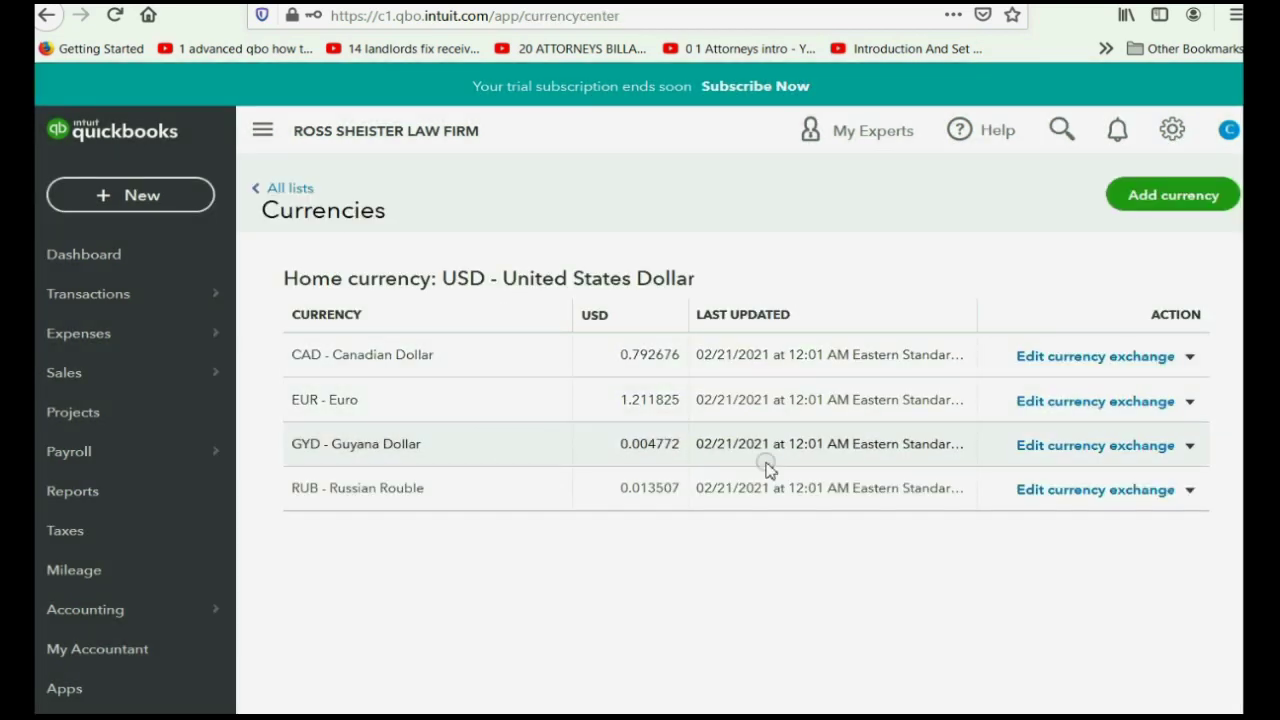
{"action": "left_click", "coordinate": [1190, 449]}
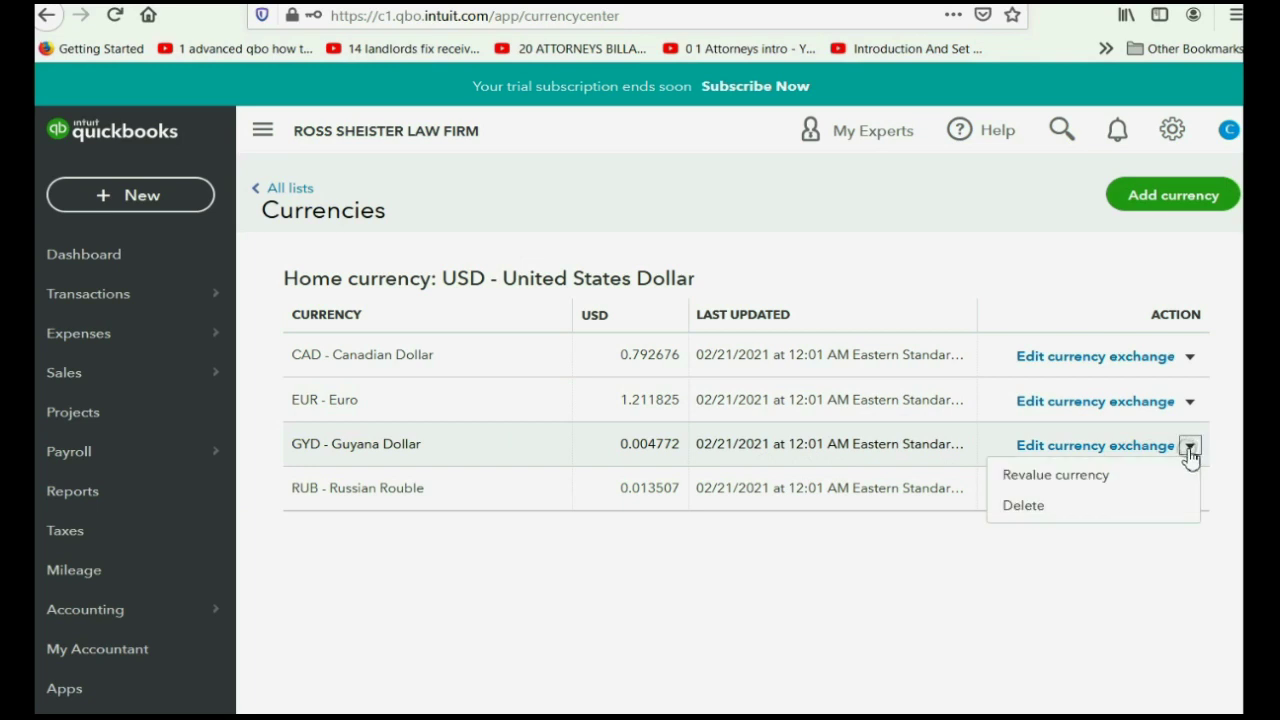
{"action": "left_click", "coordinate": [1094, 481]}
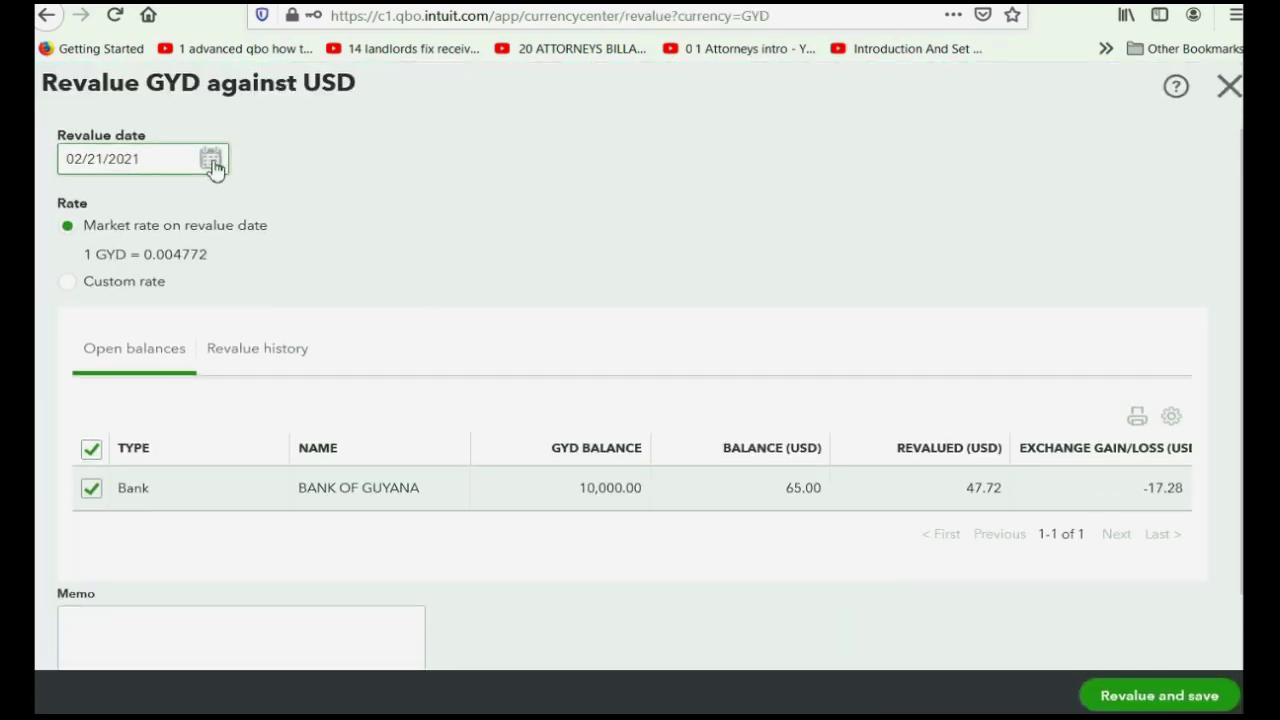
Set the revalue date to 02/17/2021 and deselect the BANK OF GUYANA open balance
{"action": "left_click", "coordinate": [91, 488]}
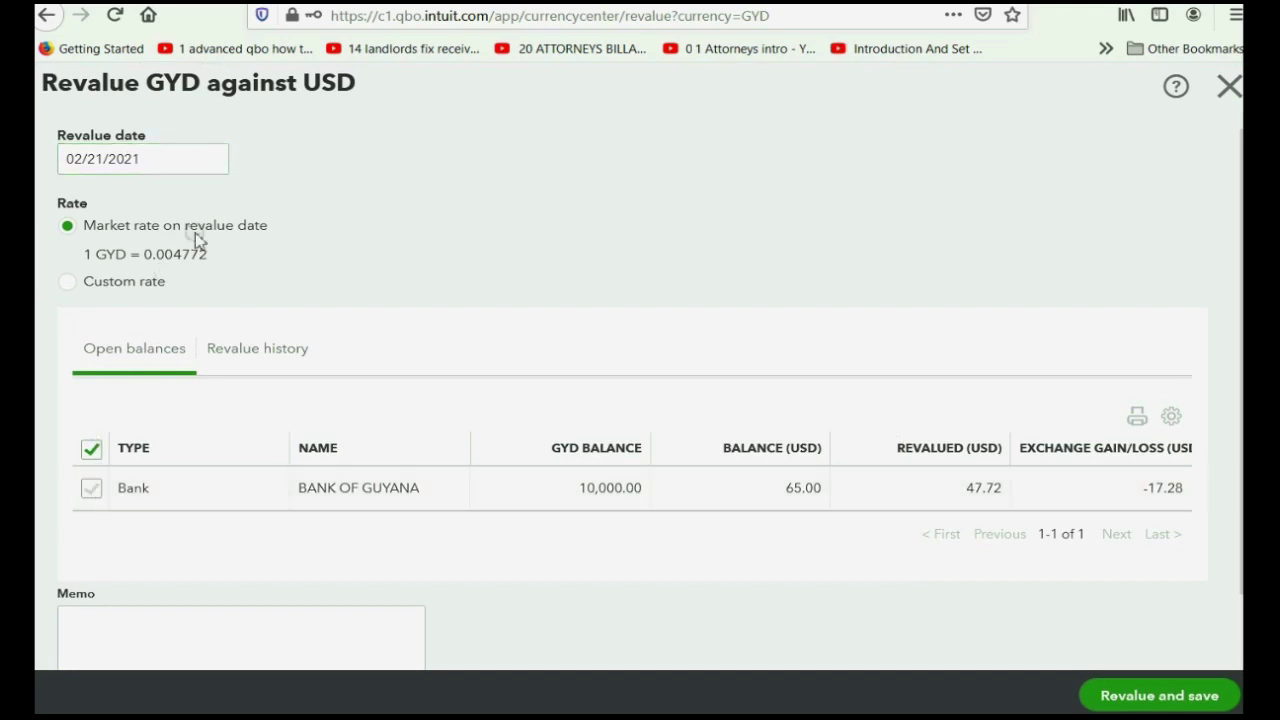
{"action": "left_click", "coordinate": [211, 162]}
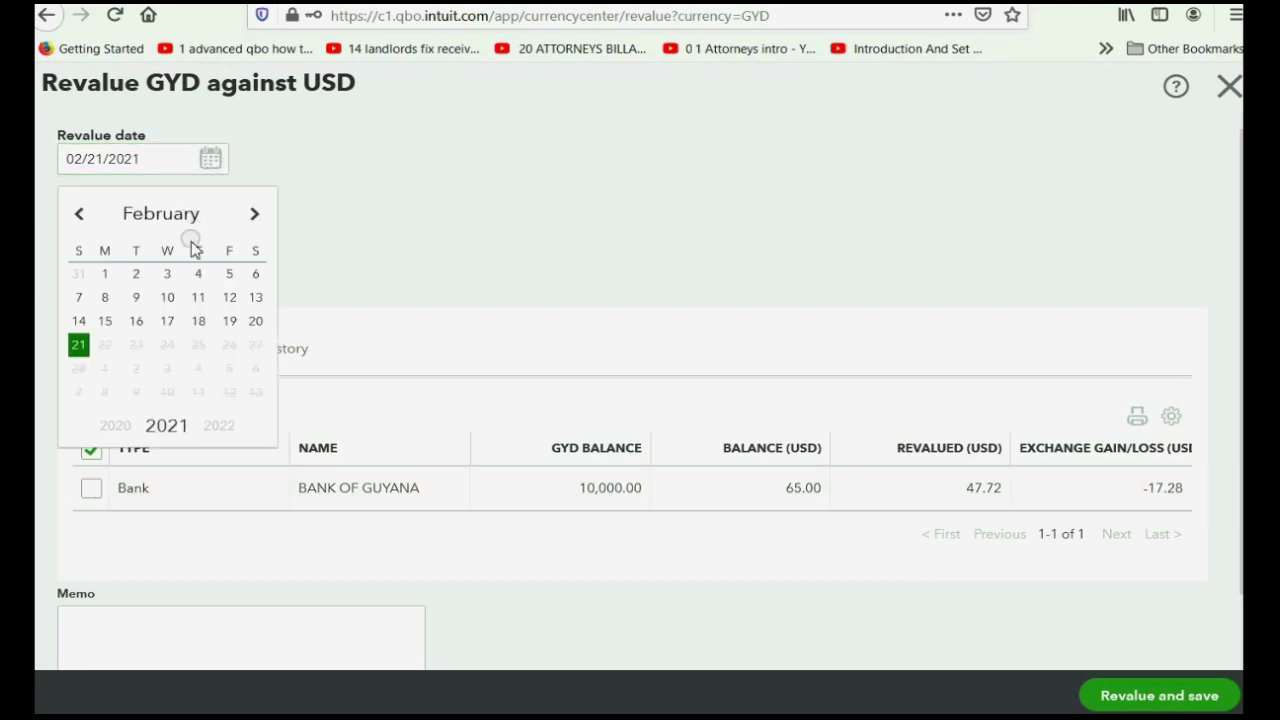
{"action": "left_click", "coordinate": [176, 318]}
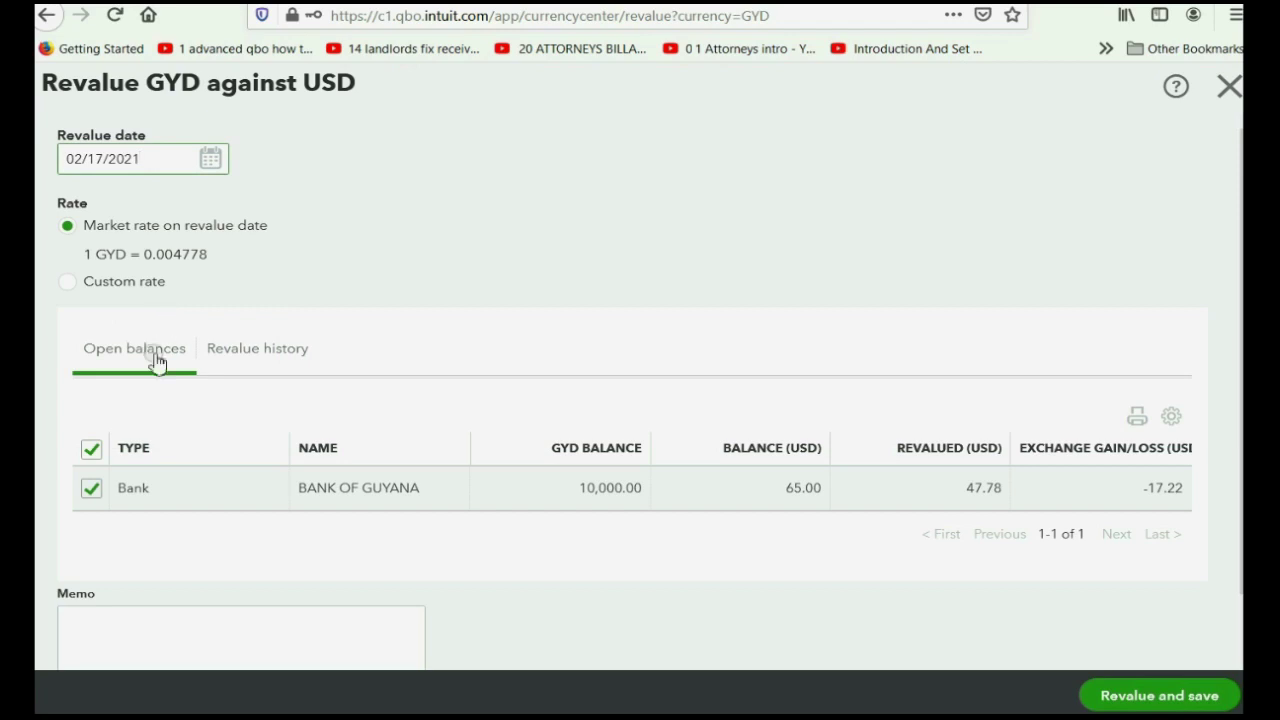
{"action": "left_click", "coordinate": [92, 492]}
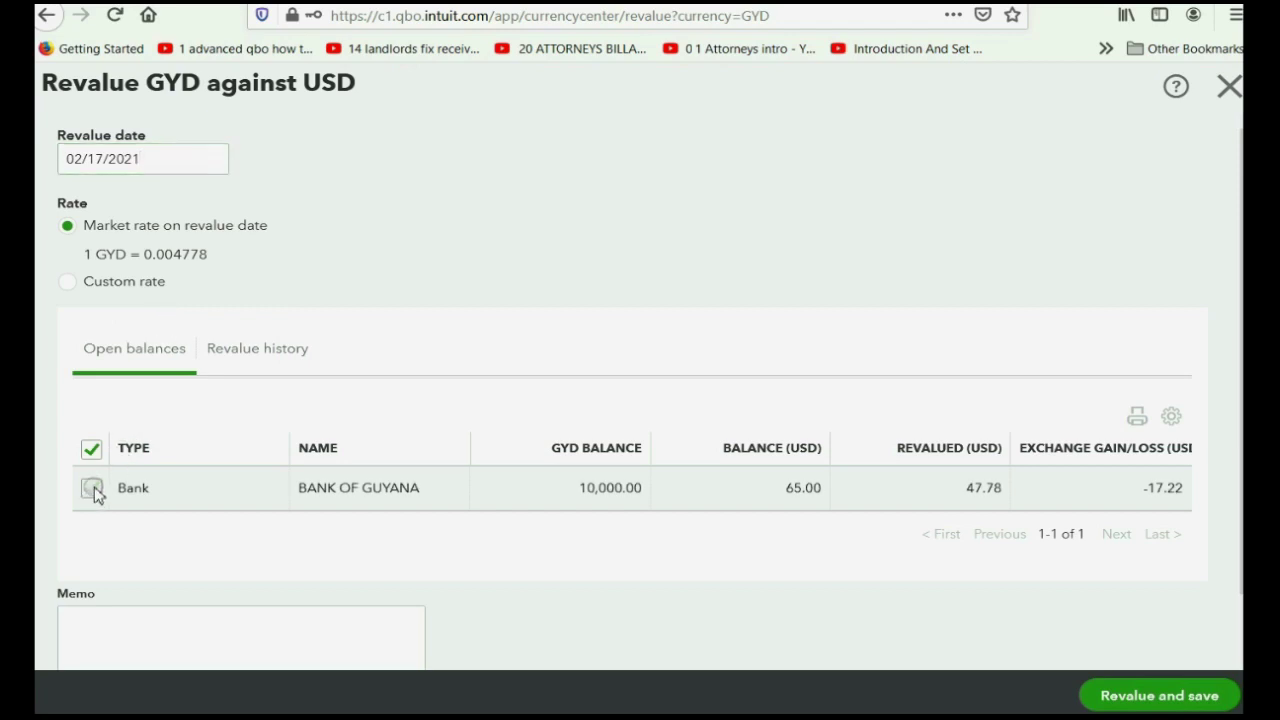
Revalue the BANK OF GUYANA balance at a custom rate of 0.008 USD per GYD and save the revaluation
{"action": "left_click", "coordinate": [69, 284]}
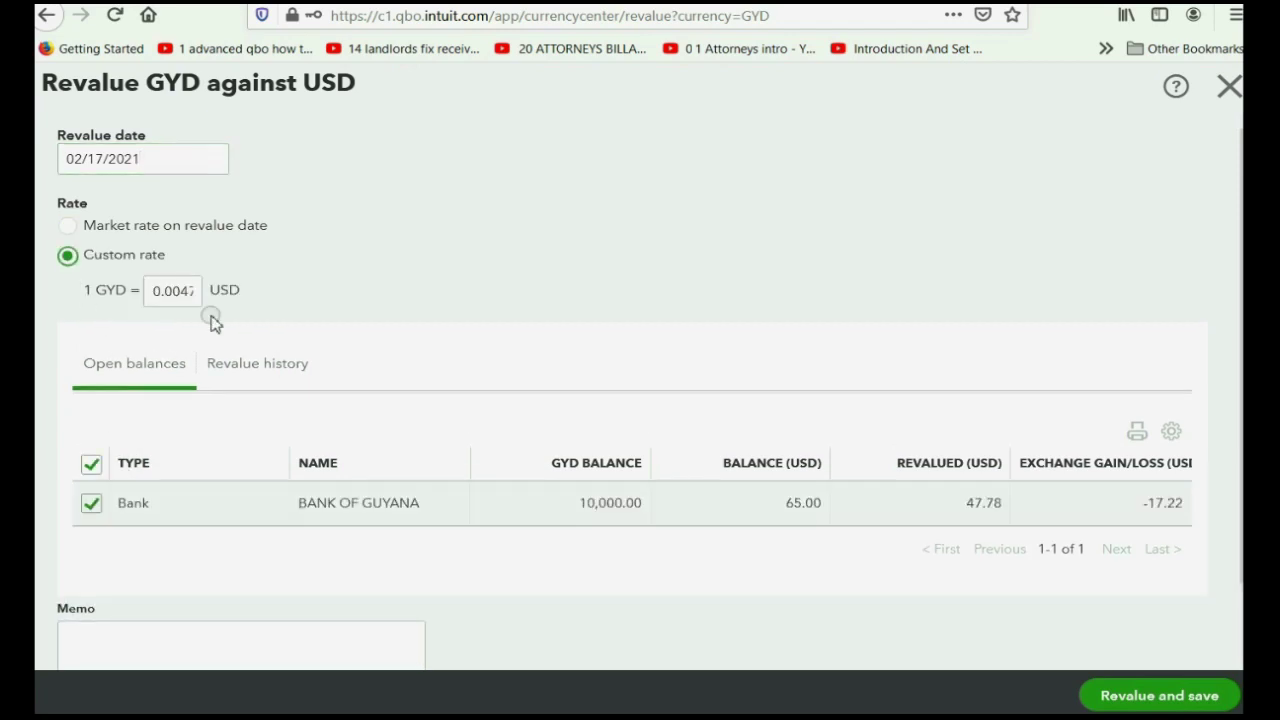
{"action": "left_click", "coordinate": [94, 508]}
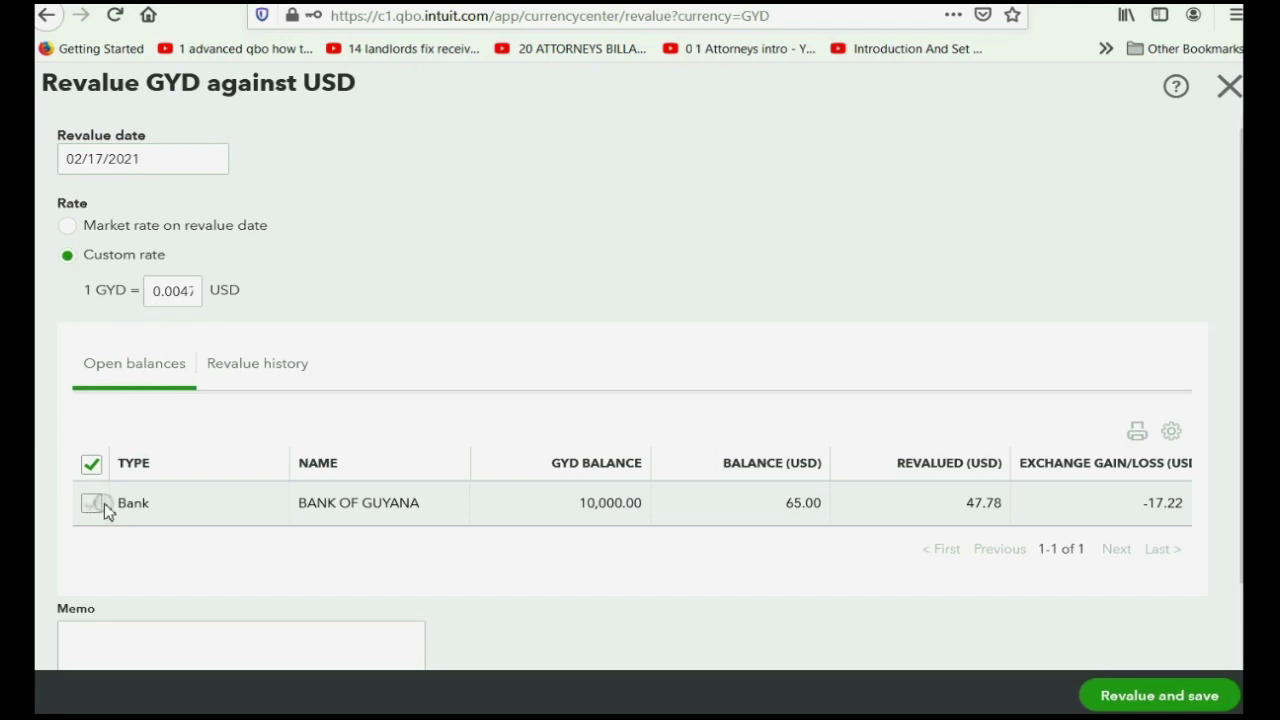
{"action": "left_click_drag", "start_coordinate": [177, 288], "coordinate": [260, 289]}
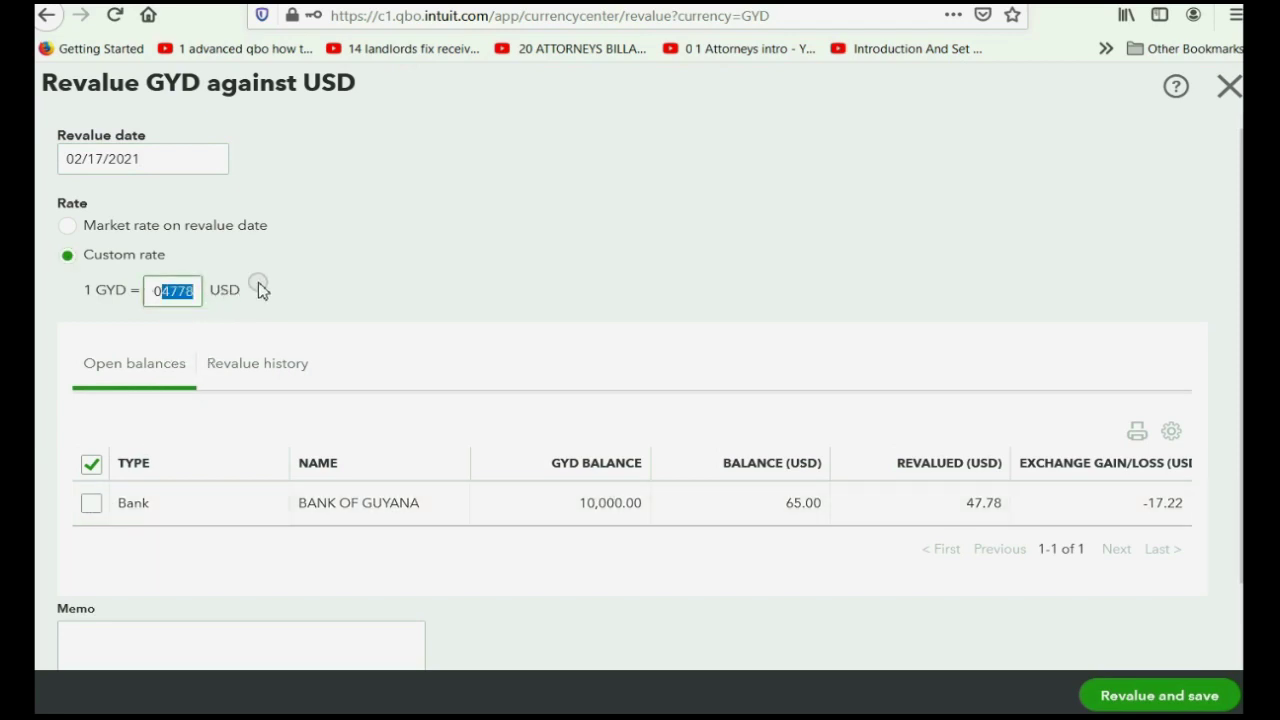
{"action": "type", "text": "8"}
{"action": "key", "text": "Tab"}
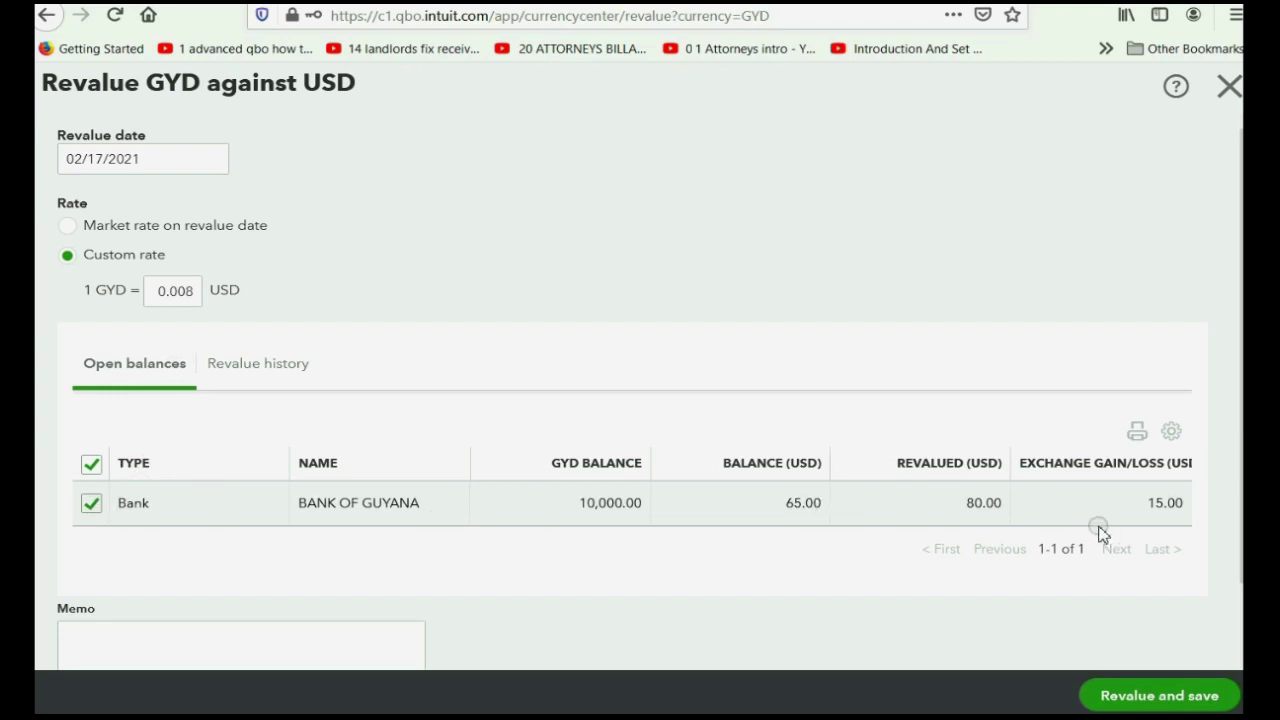
{"action": "left_click", "coordinate": [1135, 697]}
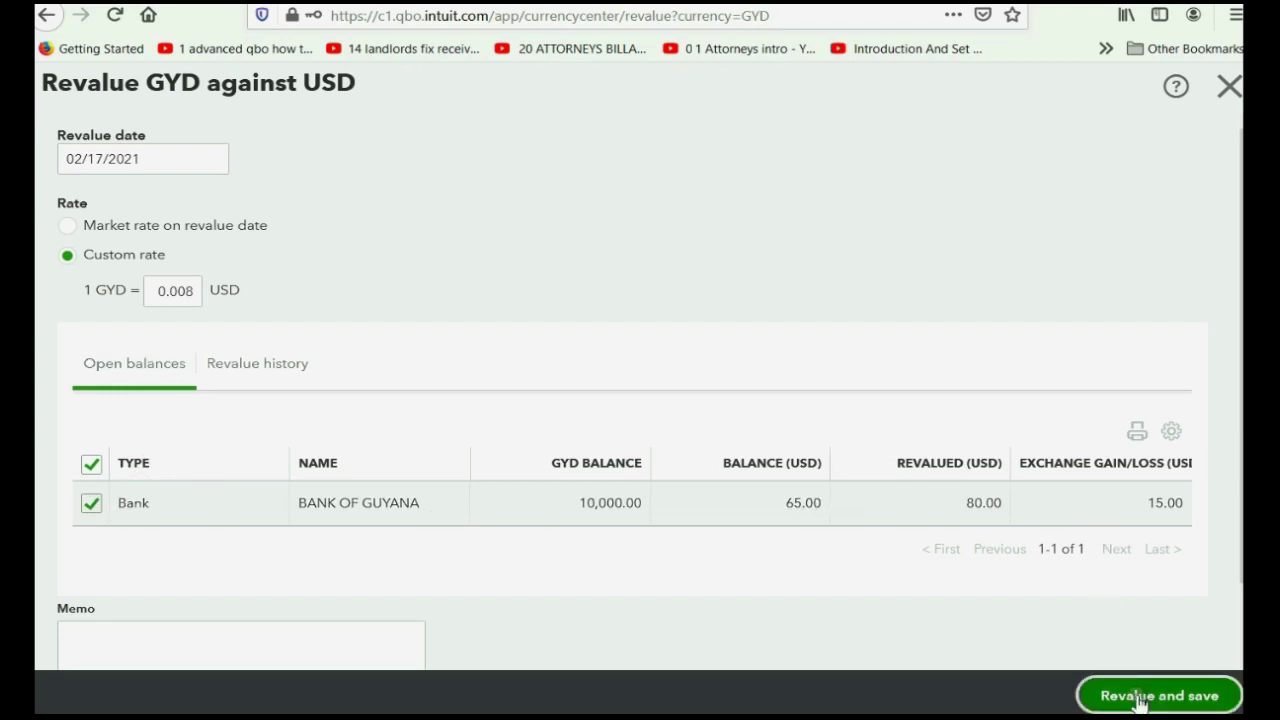
Open the custom Trial Balance report and check the BANK OF GUYANA and Exchange Gain or Loss balances after the revaluation
{"action": "left_click", "coordinate": [878, 476]}
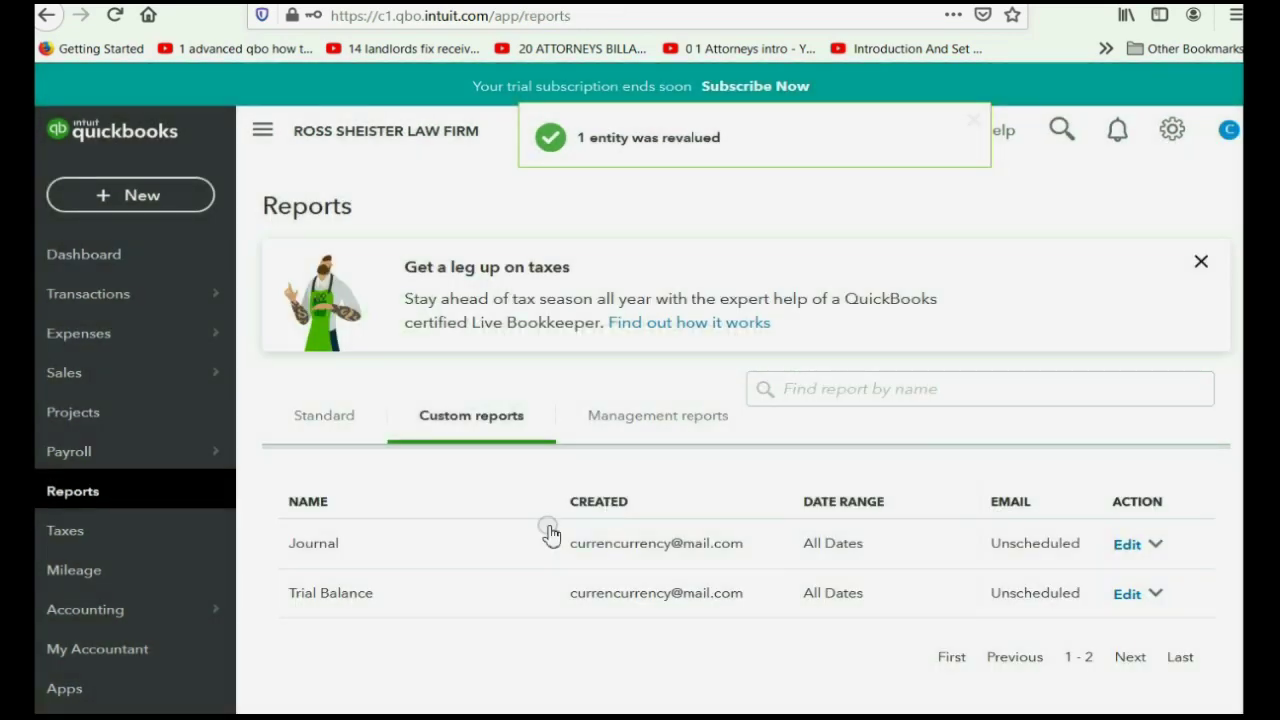
{"action": "left_click", "coordinate": [366, 593]}
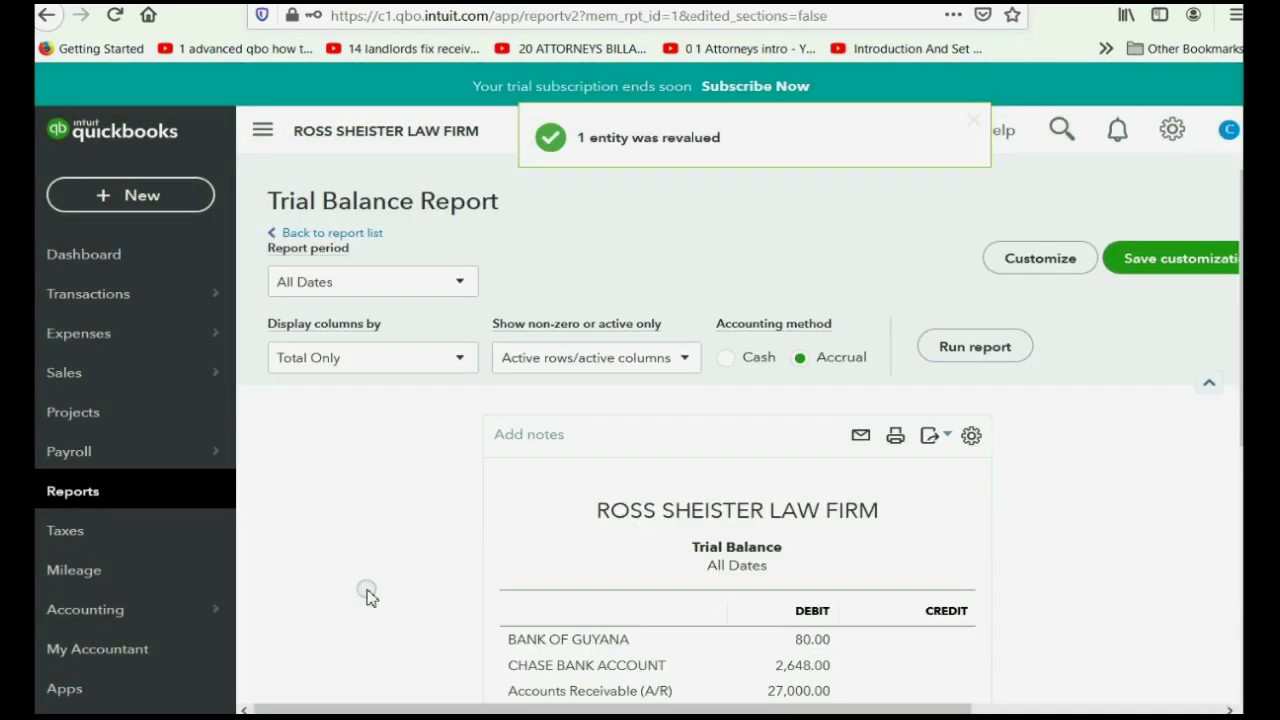
{"action": "scroll", "coordinate": [607, 483], "scroll_direction": "down", "scroll_amount": 3}
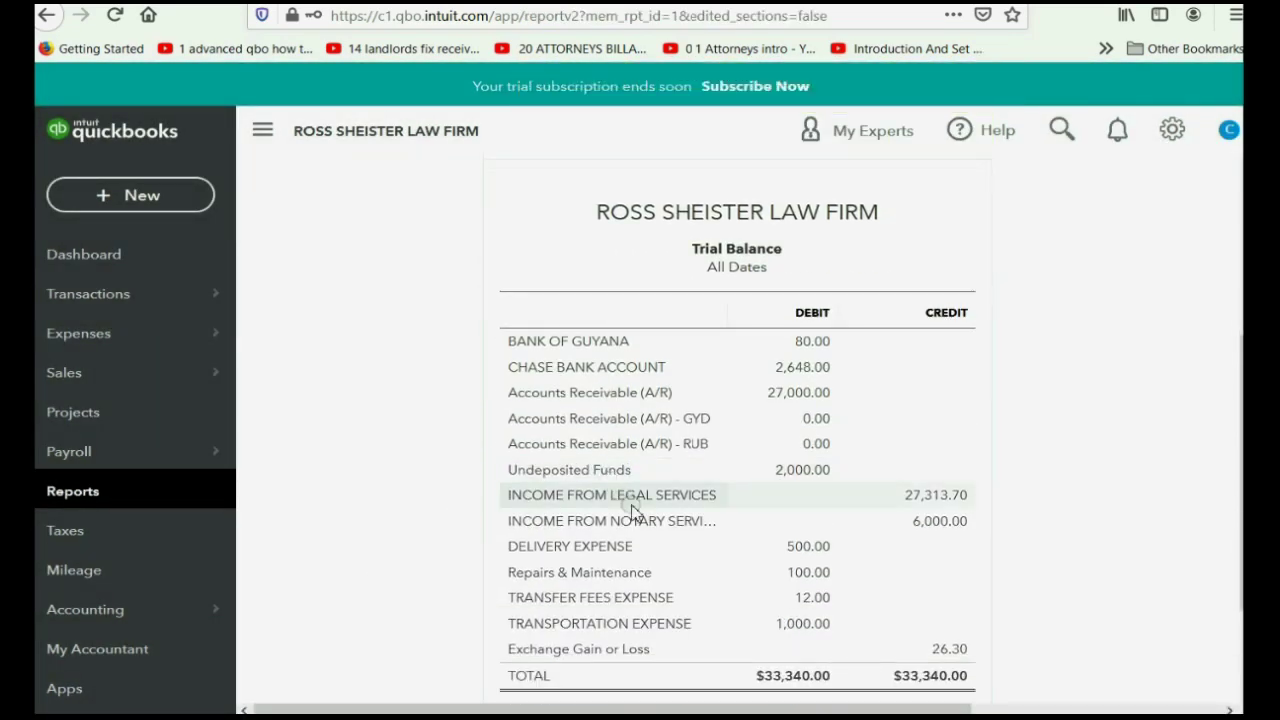
{"action": "scroll", "coordinate": [670, 572], "scroll_direction": "up", "scroll_amount": 1}
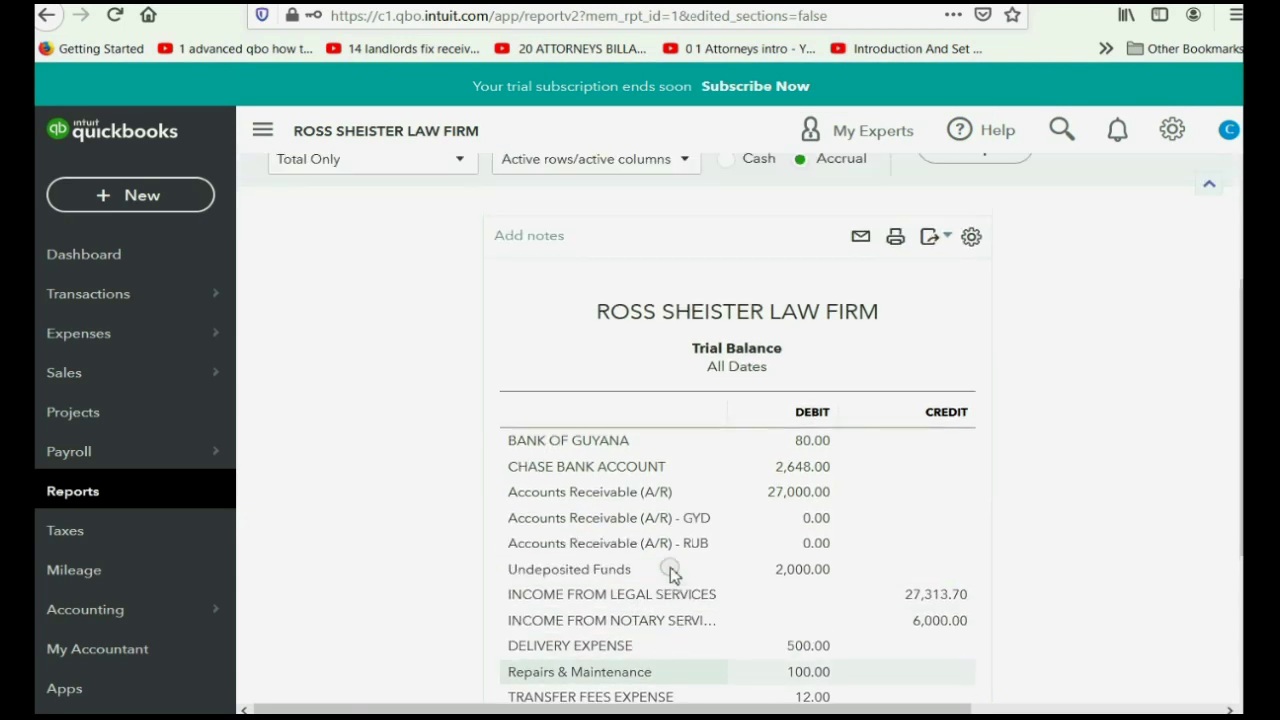
{"action": "scroll", "coordinate": [670, 572], "scroll_direction": "down", "scroll_amount": 1}
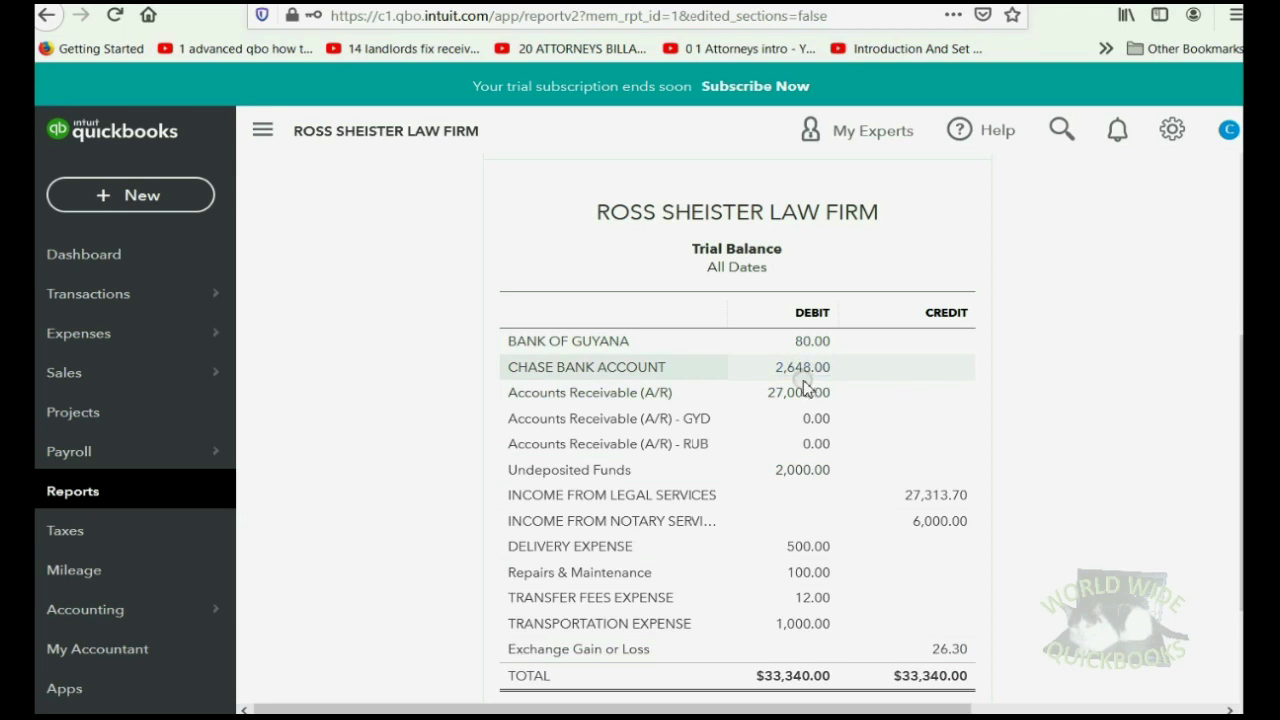
Start a new check drawn on the BANK OF GUYANA - GYD account
{"action": "left_click", "coordinate": [1172, 133]}
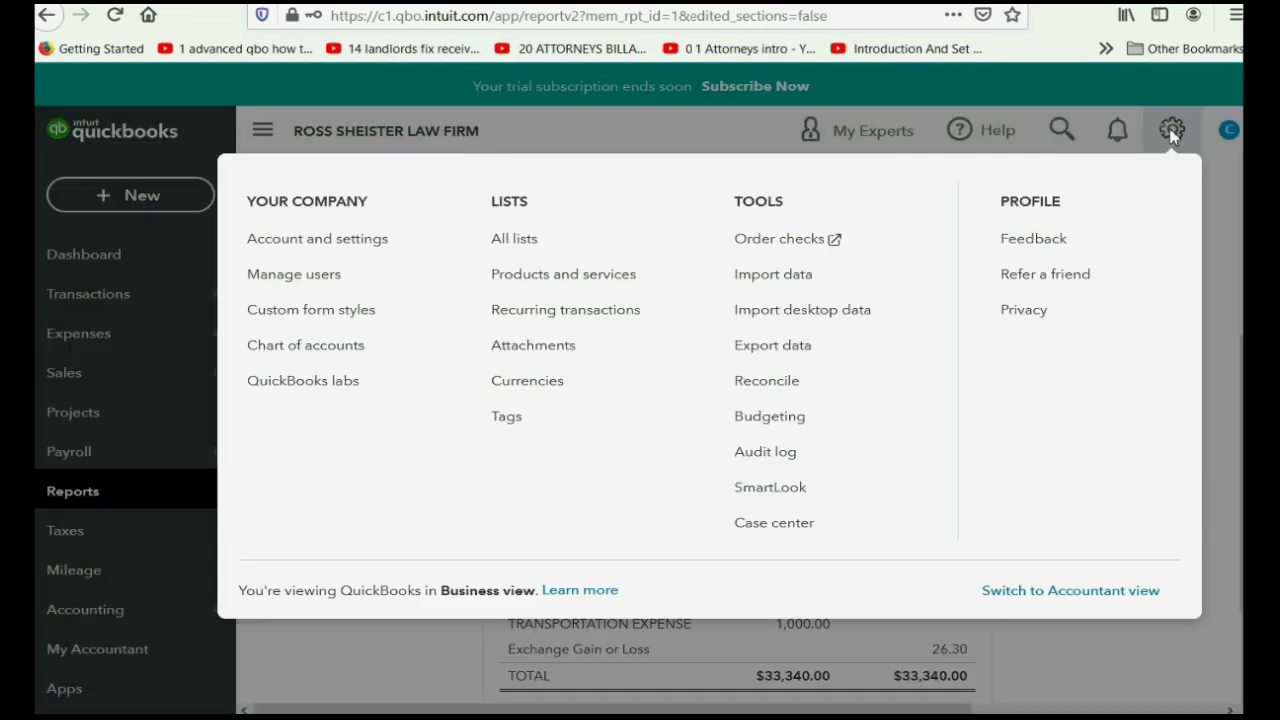
{"action": "left_click", "coordinate": [152, 205]}
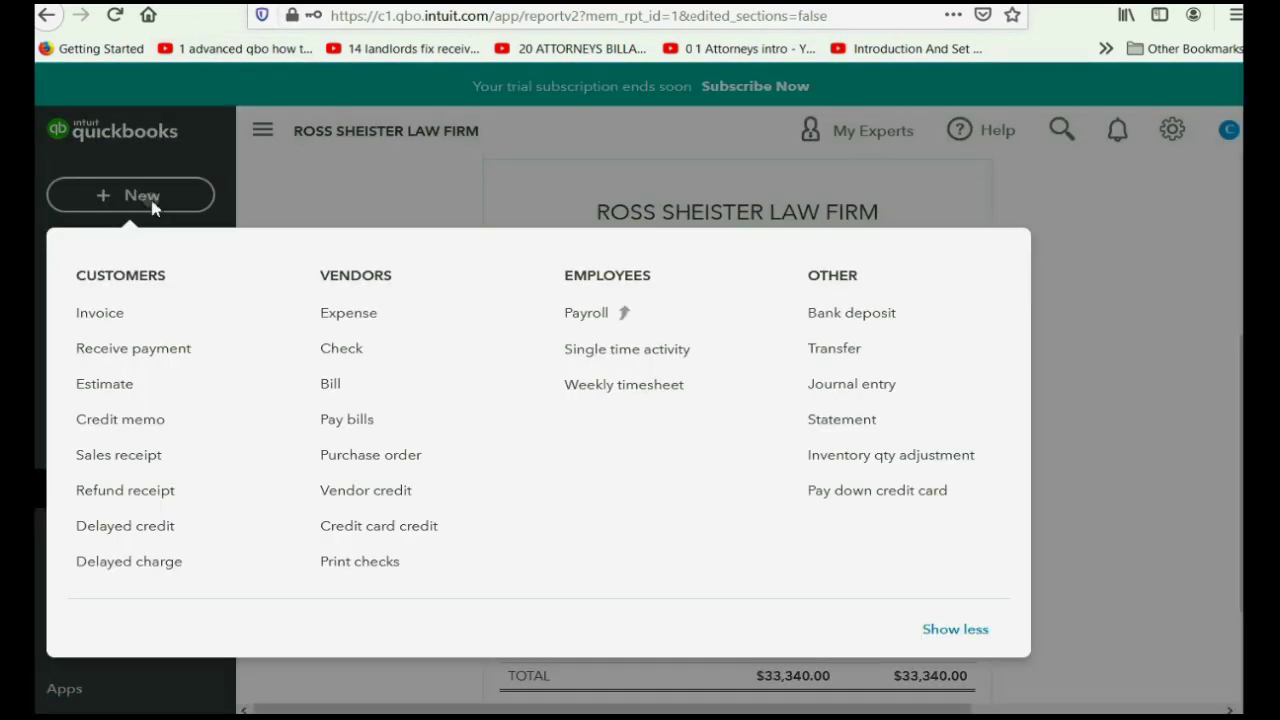
{"action": "left_click", "coordinate": [344, 355]}
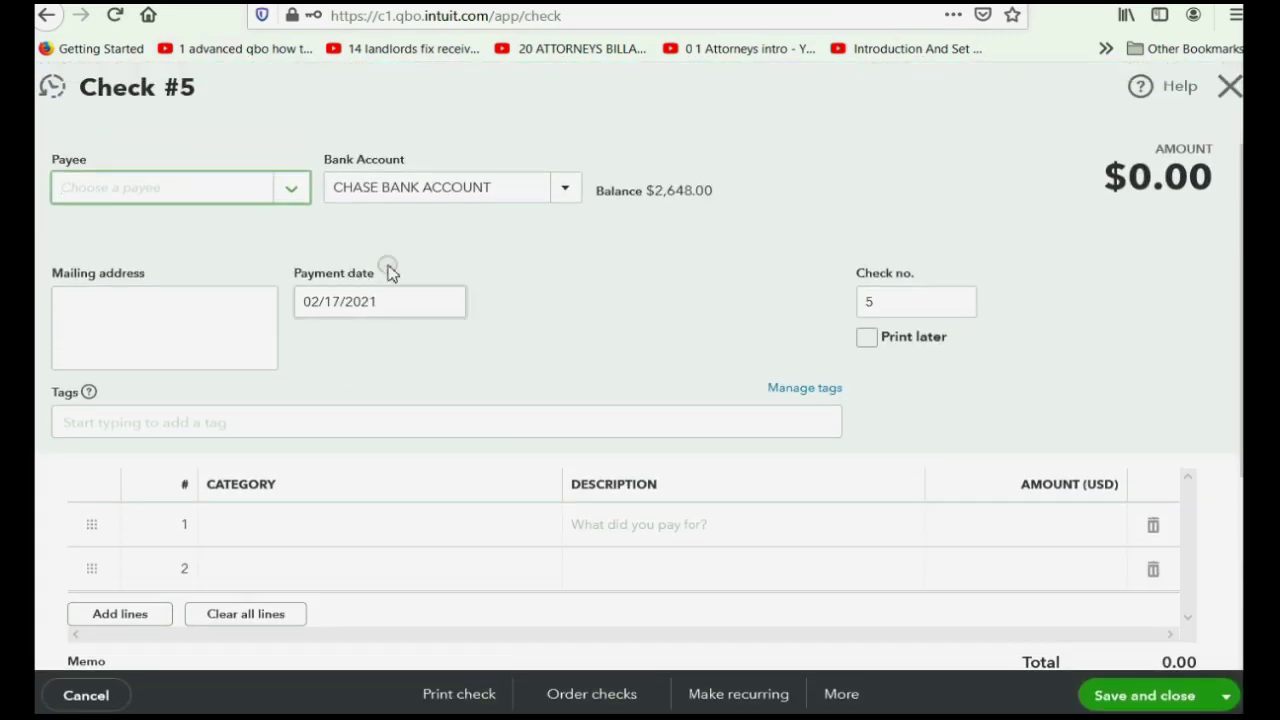
{"action": "left_click", "coordinate": [566, 191]}
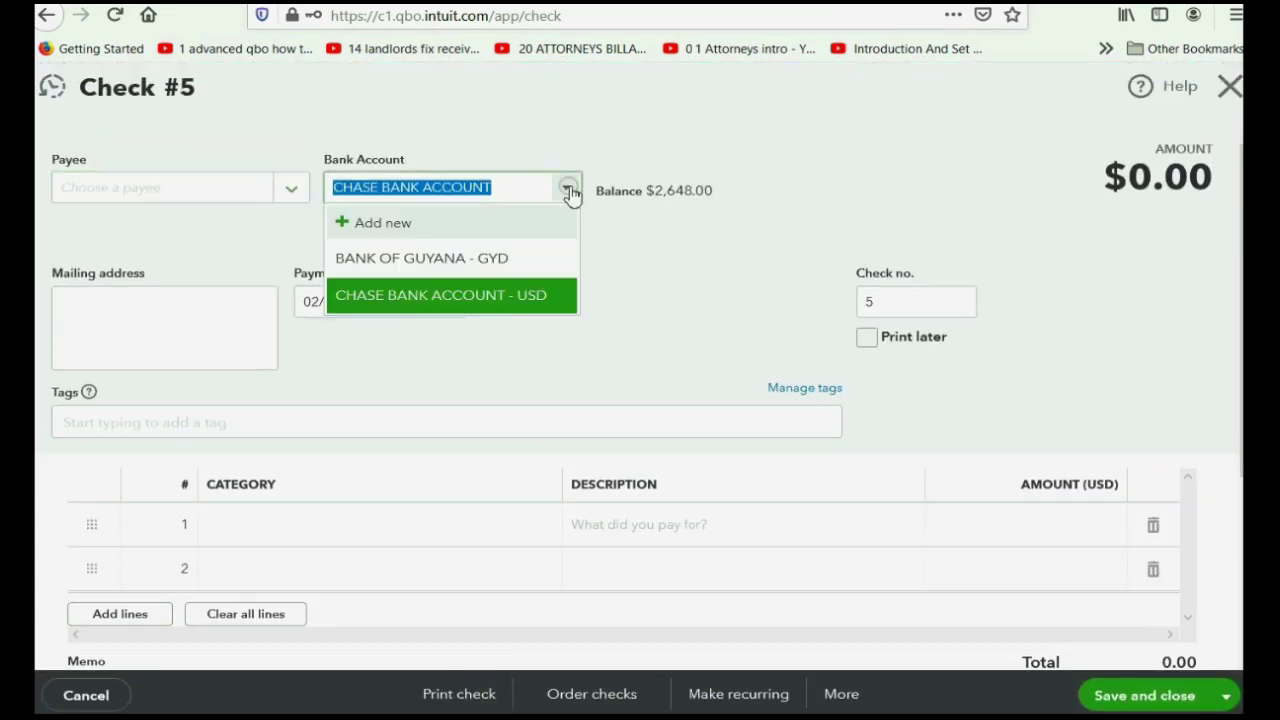
{"action": "left_click", "coordinate": [504, 262]}
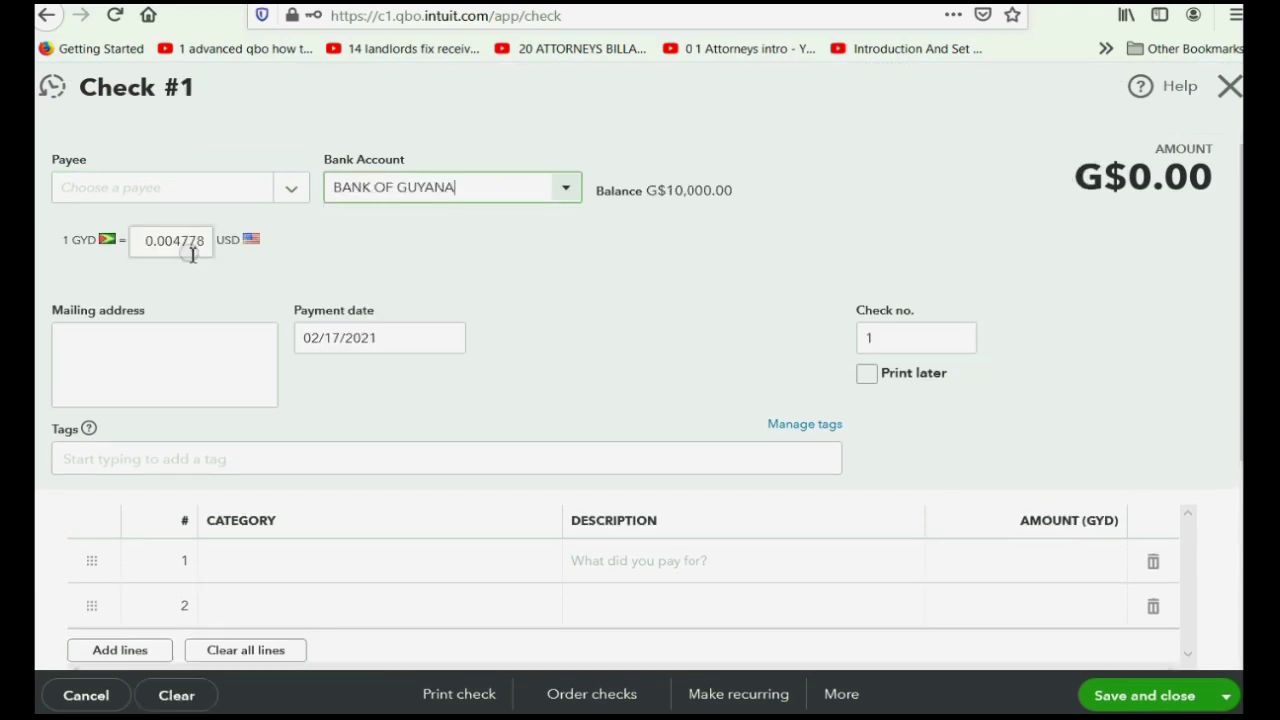
Set the check's exchange rate to 0.008 USD per GYD for this transaction only, with 02/17/2021 as the payment date
{"action": "left_click_drag", "start_coordinate": [173, 241], "coordinate": [206, 241]}
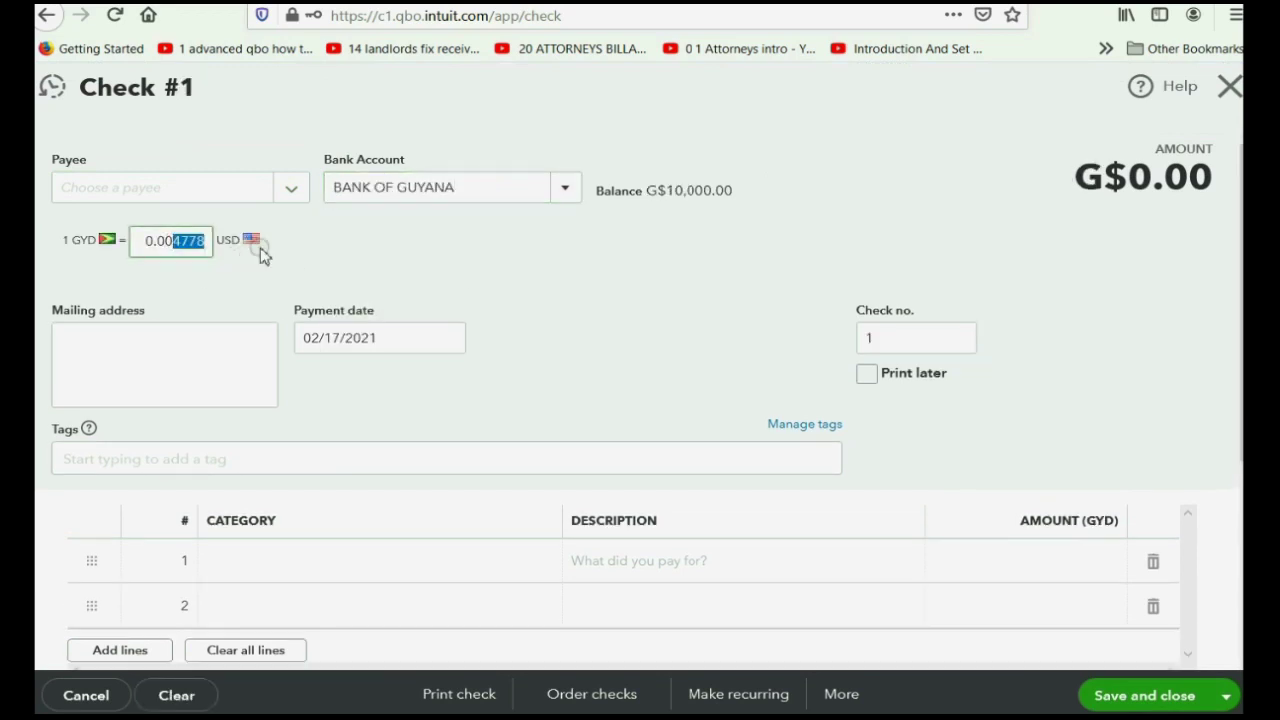
{"action": "type", "text": "8"}
{"action": "key", "text": "Tab"}
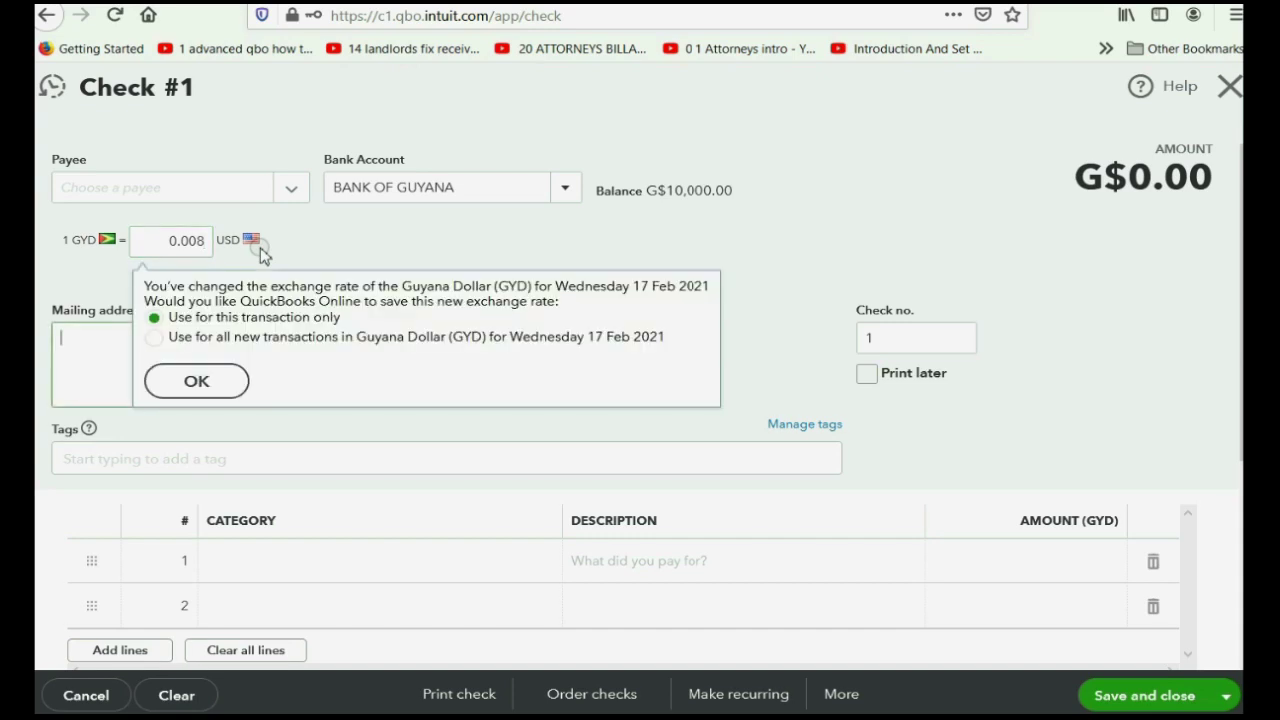
{"action": "left_click", "coordinate": [190, 381]}
{"action": "left_click", "coordinate": [450, 341]}
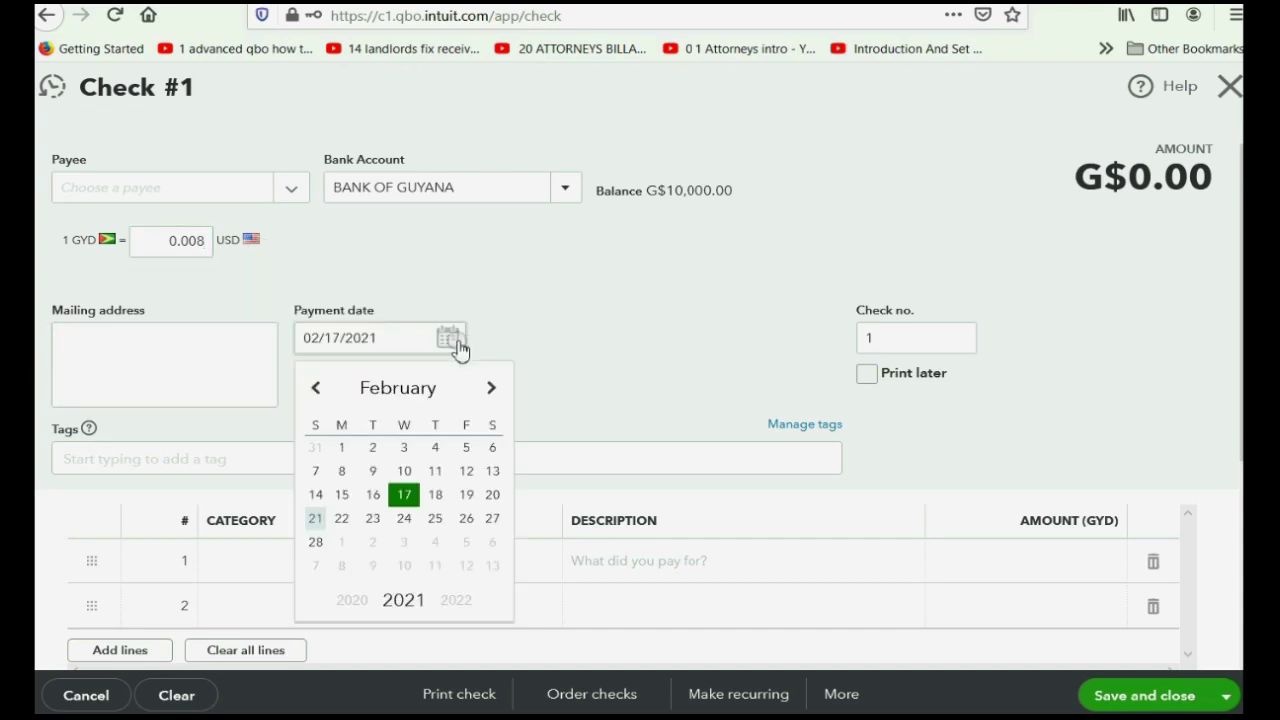
{"action": "left_click", "coordinate": [401, 496]}
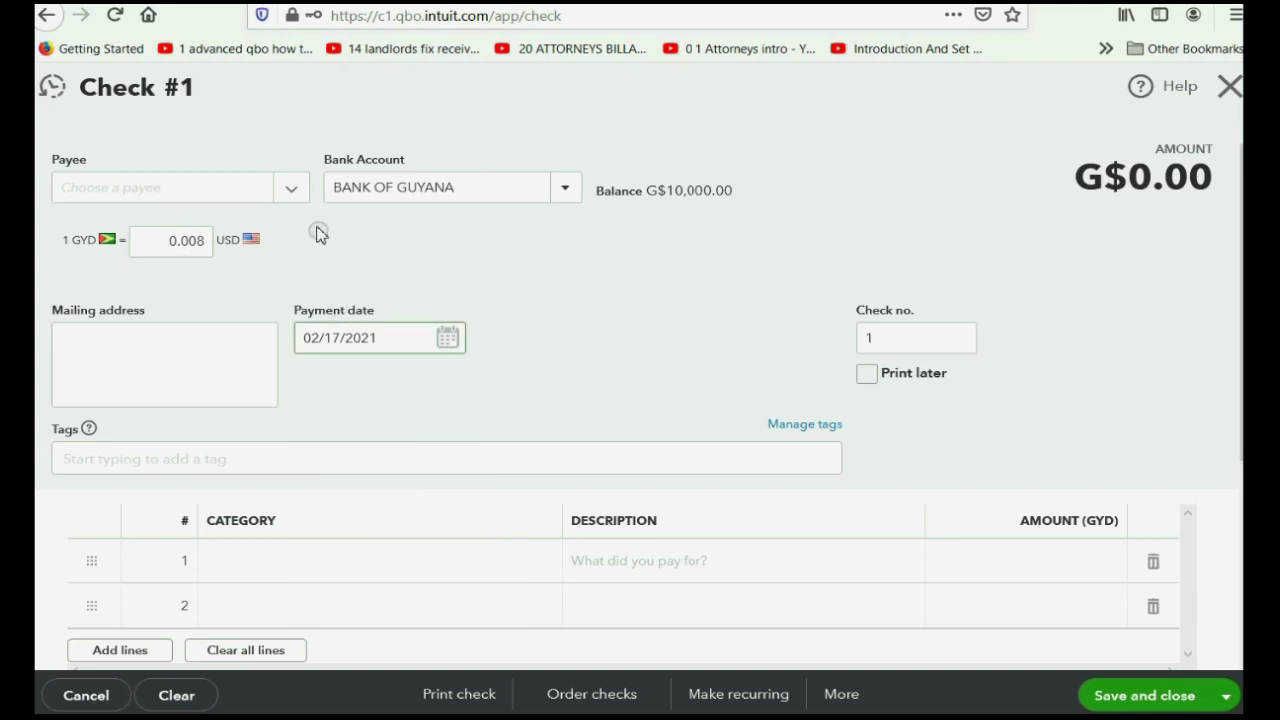
Choose the Guyana-dollar vendor as payee and enter a DELIVERY EXPENSE line of 10,000 GYD
{"action": "left_click", "coordinate": [290, 192]}
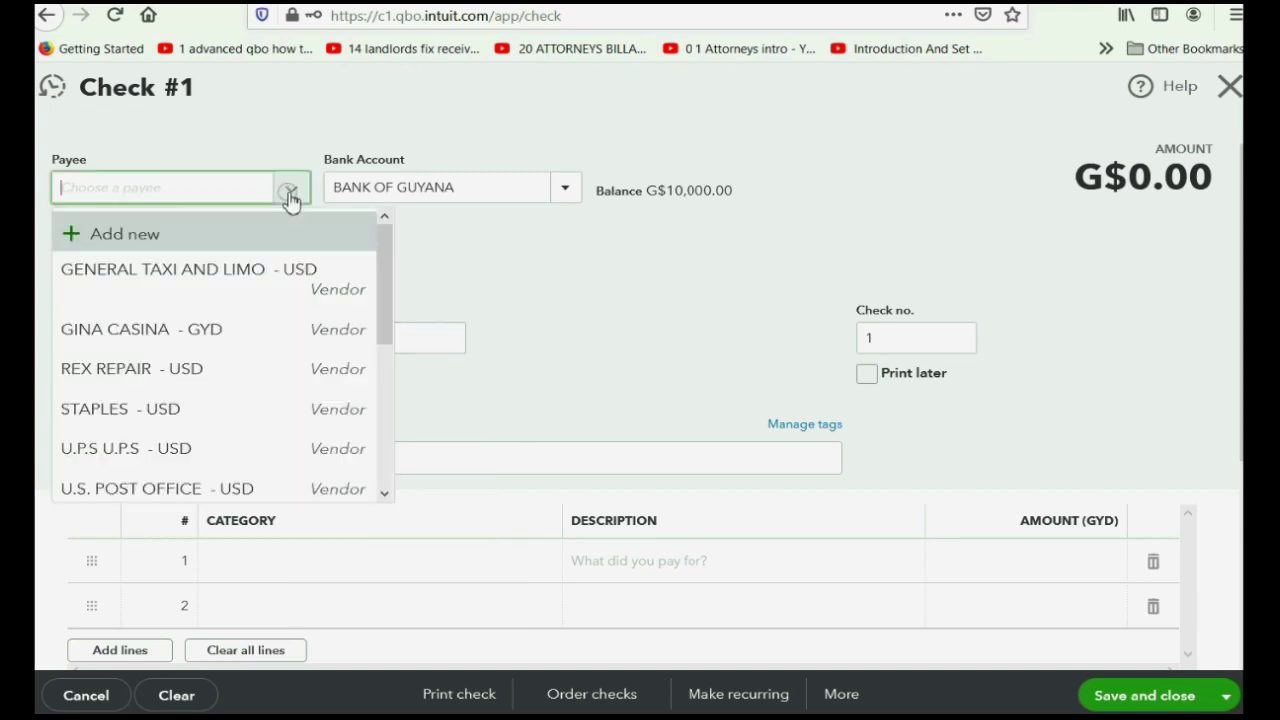
{"action": "left_click", "coordinate": [205, 329]}
{"action": "left_click", "coordinate": [391, 566]}
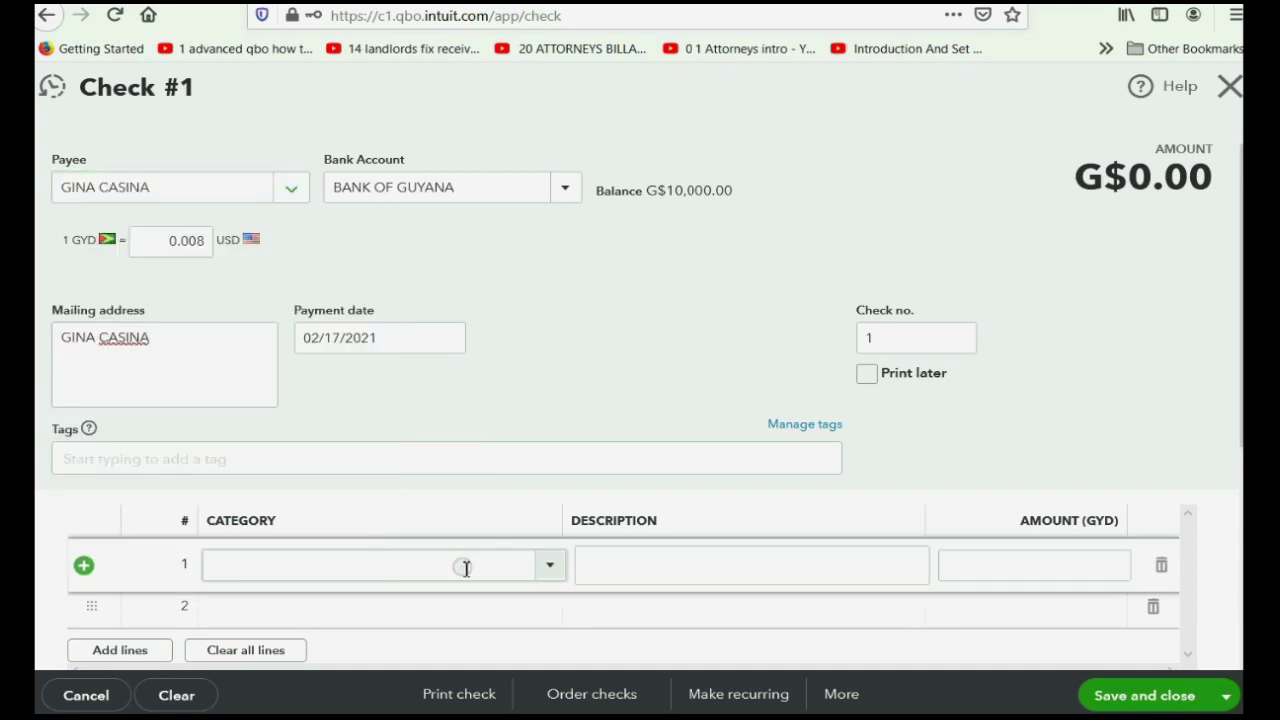
{"action": "left_click", "coordinate": [550, 568]}
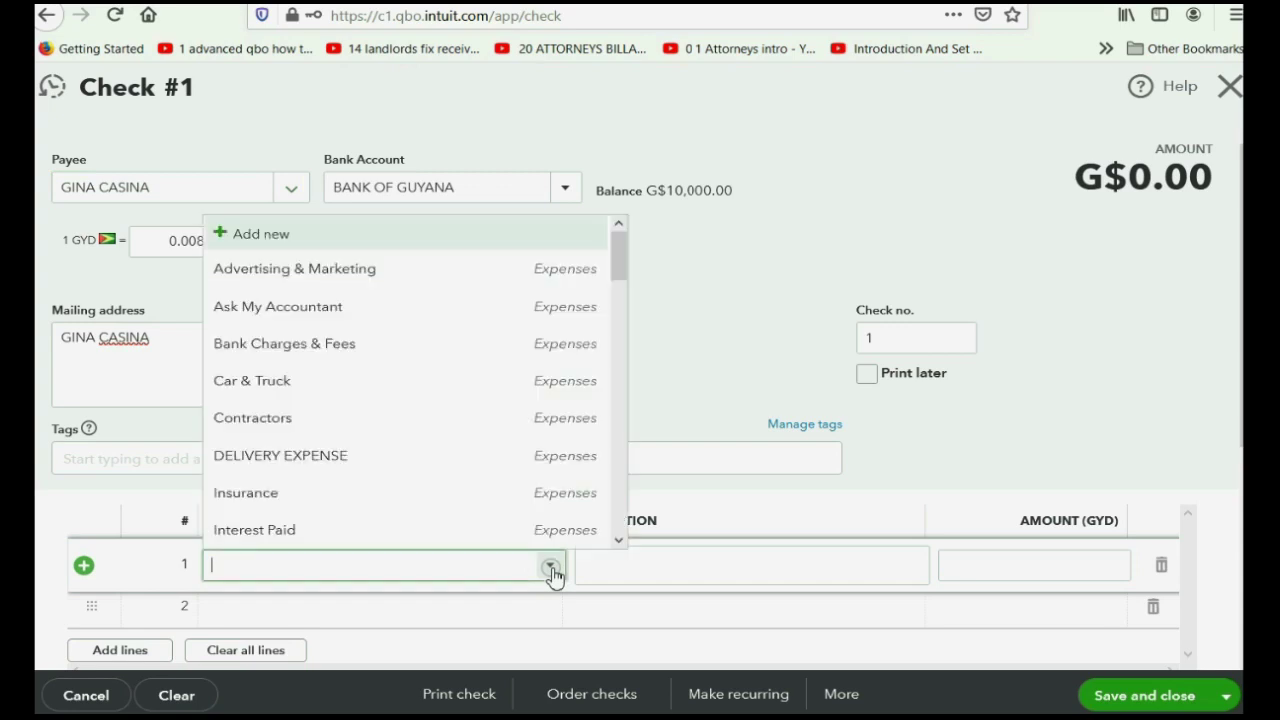
{"action": "left_click", "coordinate": [437, 472]}
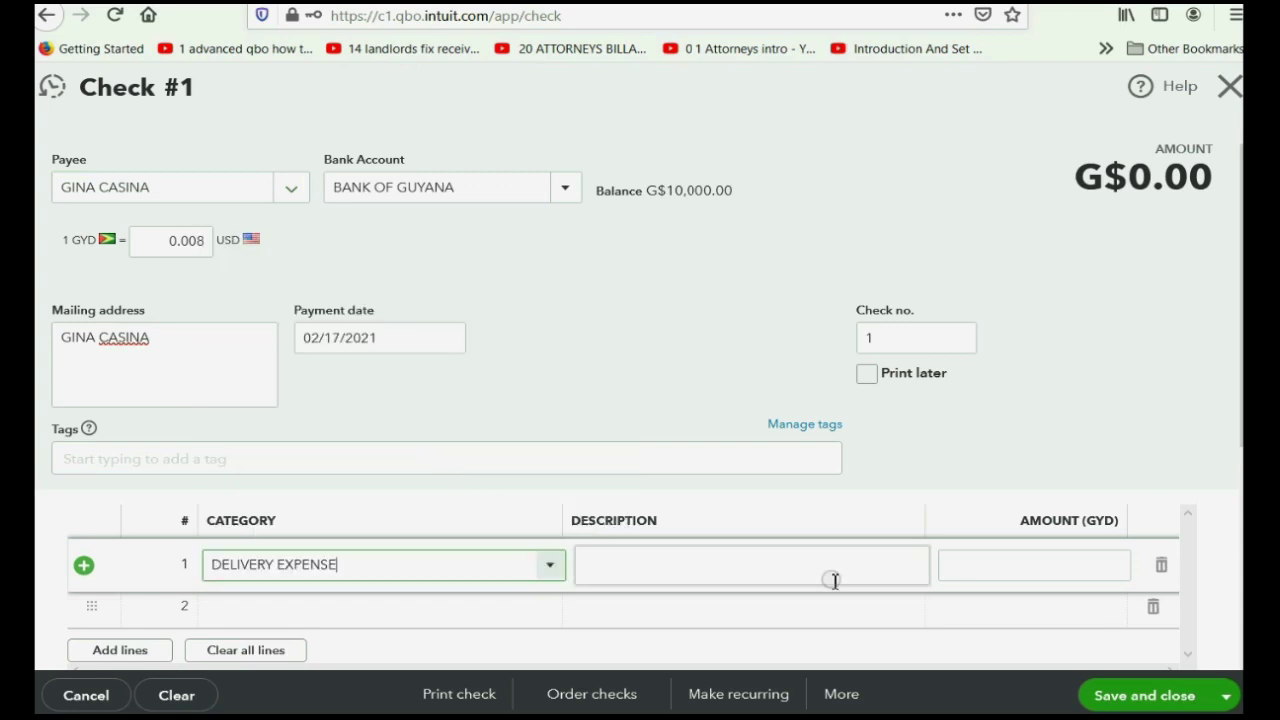
{"action": "left_click", "coordinate": [973, 568]}
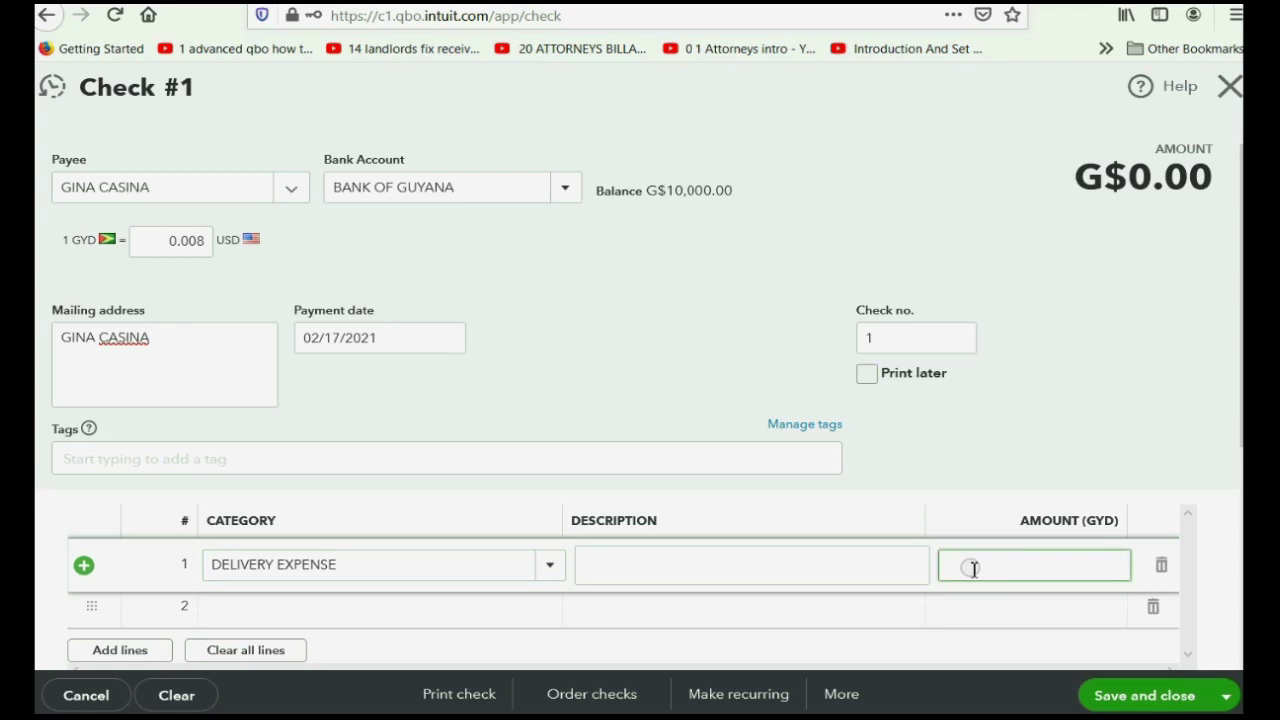
{"action": "type", "text": "10000"}
{"action": "key", "text": "Tab"}
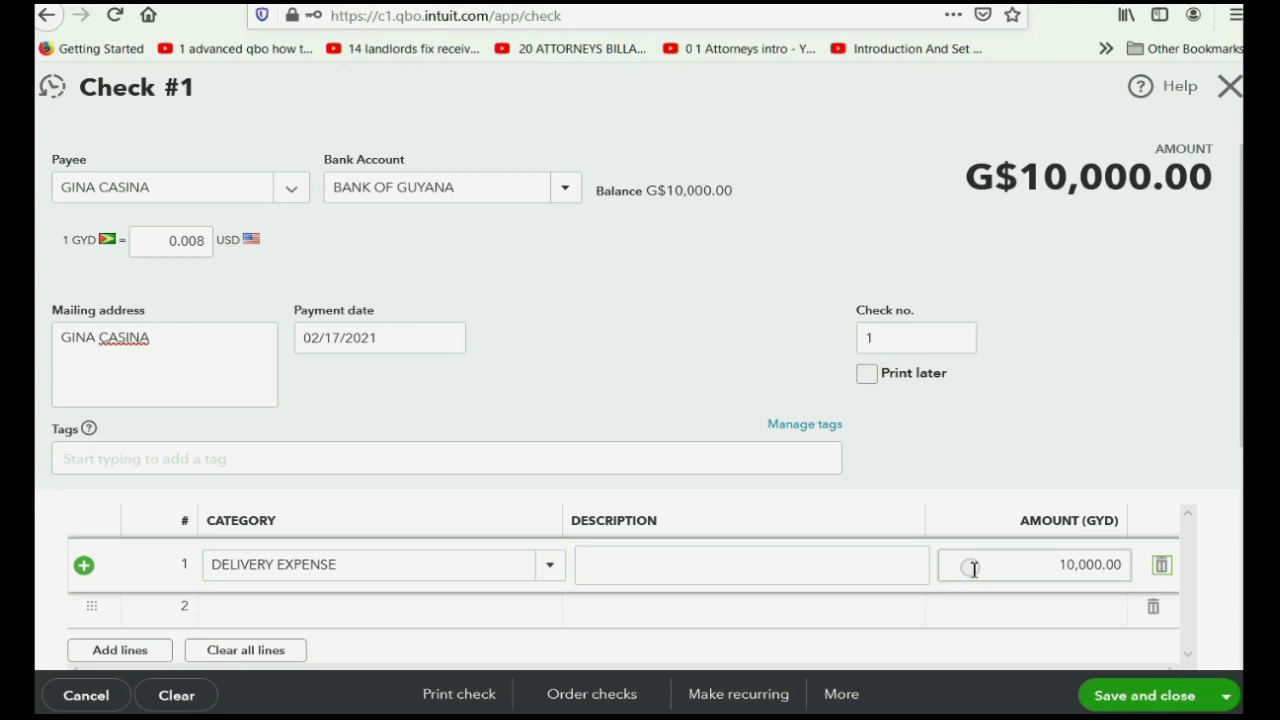
Save the check, leave the blank follow-up check without saving, and return to the Trial Balance account balances
{"action": "left_click", "coordinate": [1155, 700]}
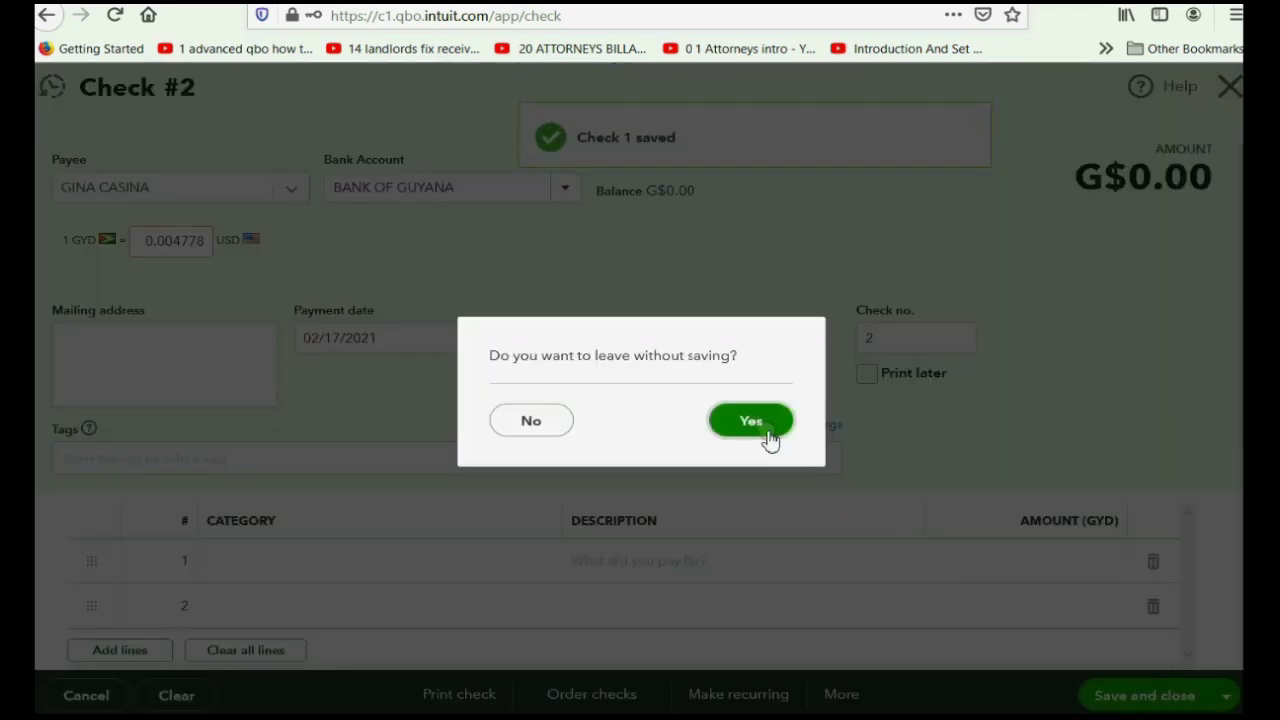
{"action": "left_click", "coordinate": [763, 431]}
{"action": "scroll", "coordinate": [768, 435], "scroll_direction": "down", "scroll_amount": 2}
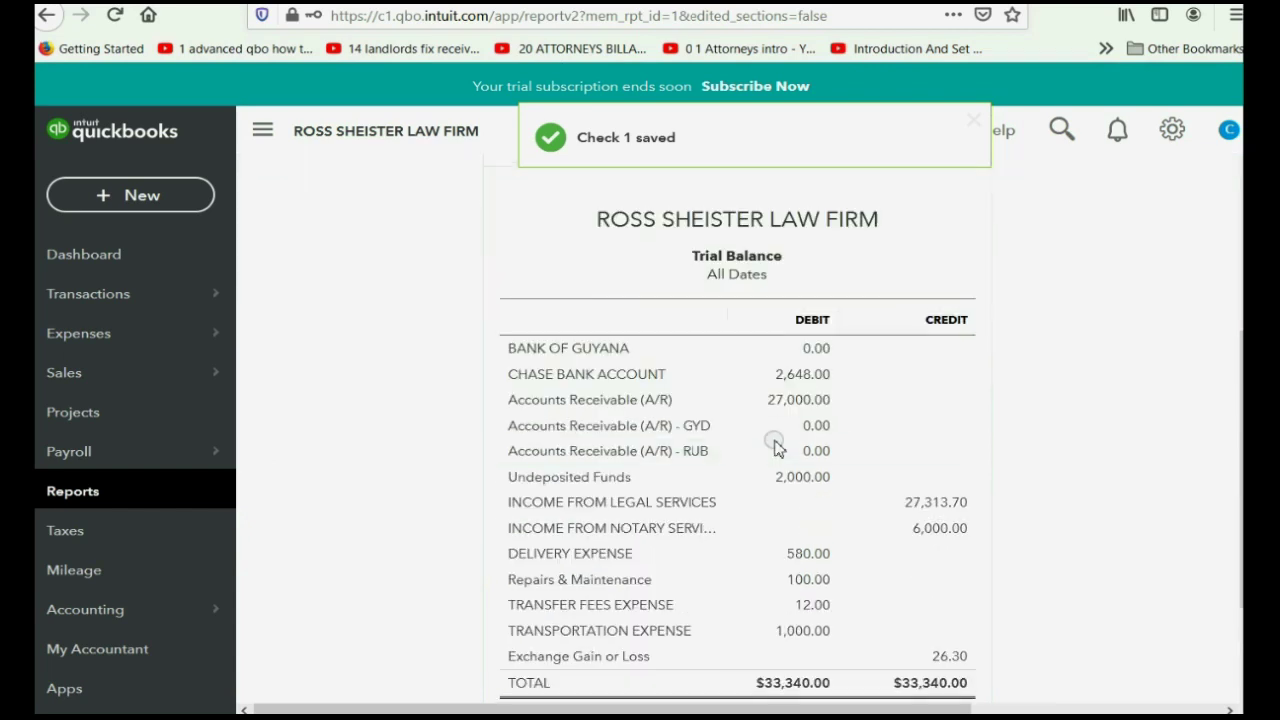